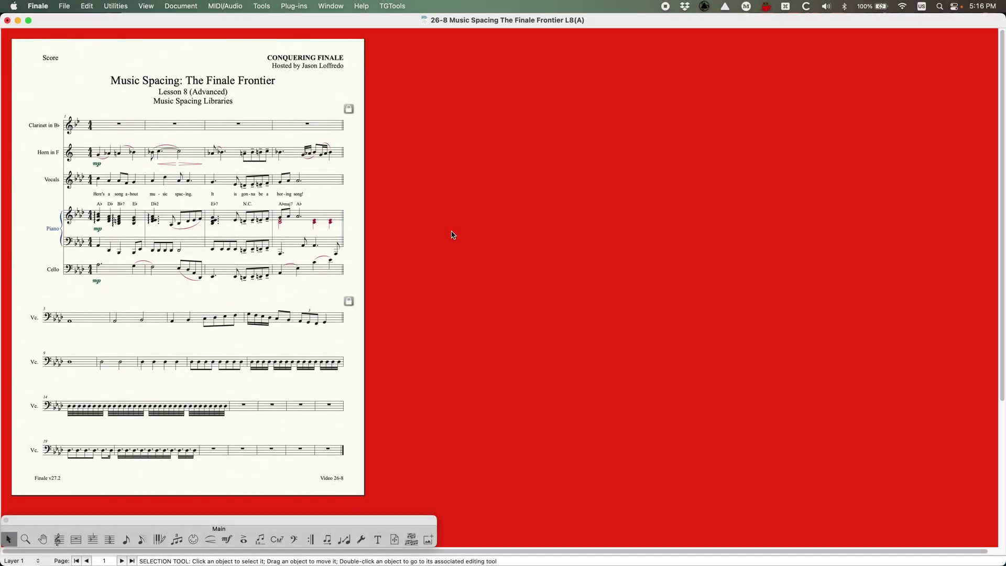
# - Open the Music Spacing document options (min width 0, max 6.25) and shift the dialog right
pyautogui.press('super+alt')
pyautogui.press('super+alt+a')
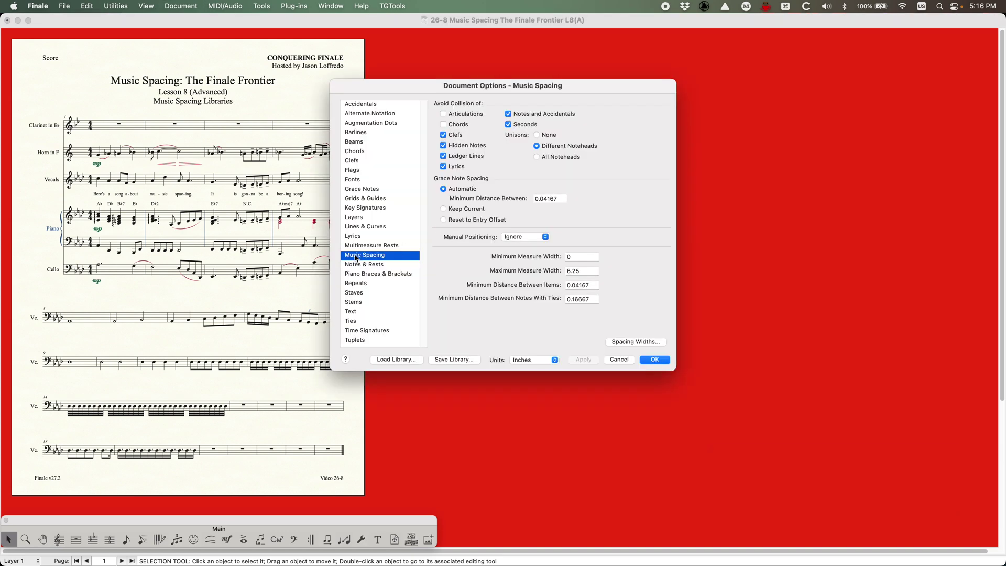
pyautogui.moveTo(467, 90); pyautogui.dragTo(501, 92)
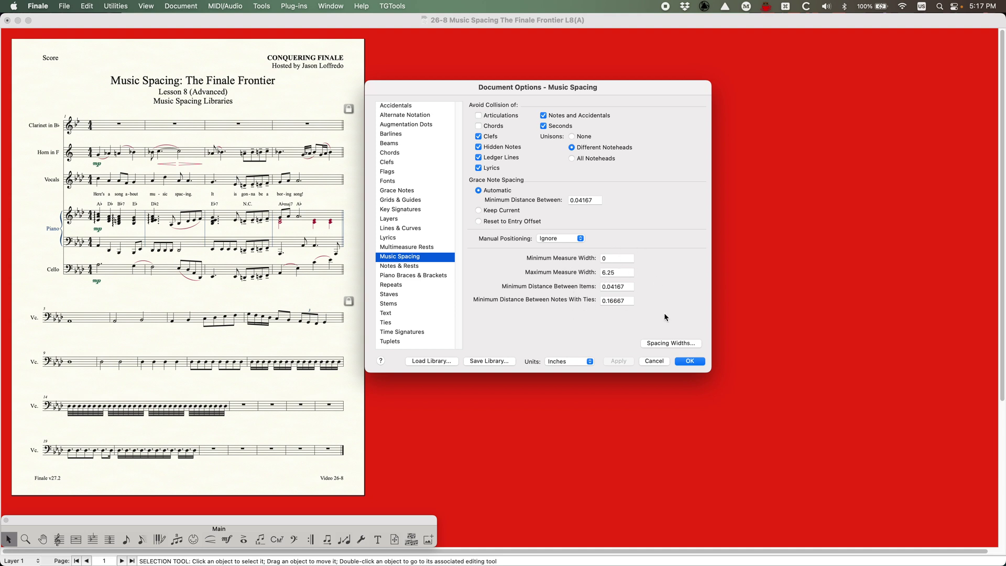
pyautogui.click(663, 344)
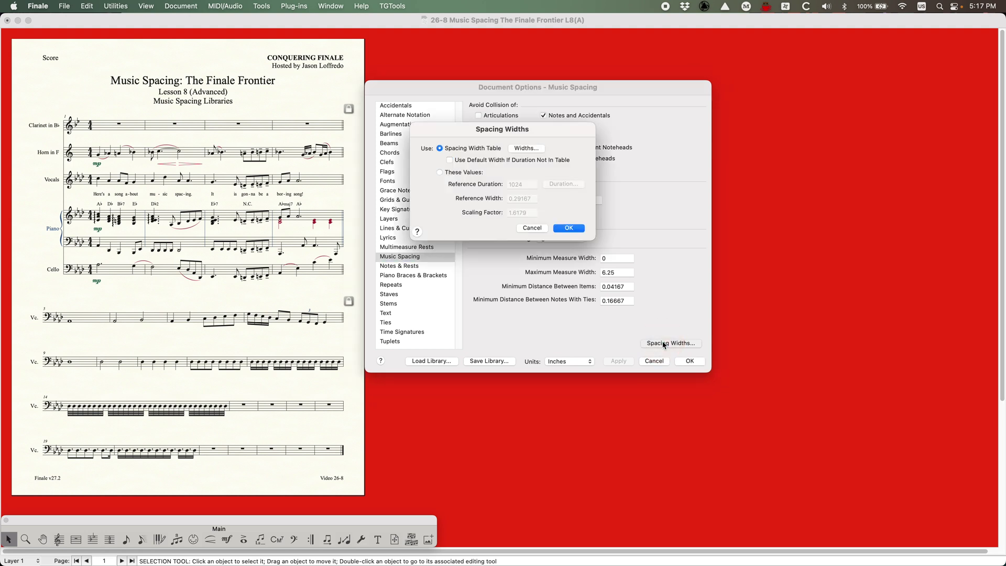
pyautogui.moveTo(506, 125); pyautogui.dragTo(507, 138)
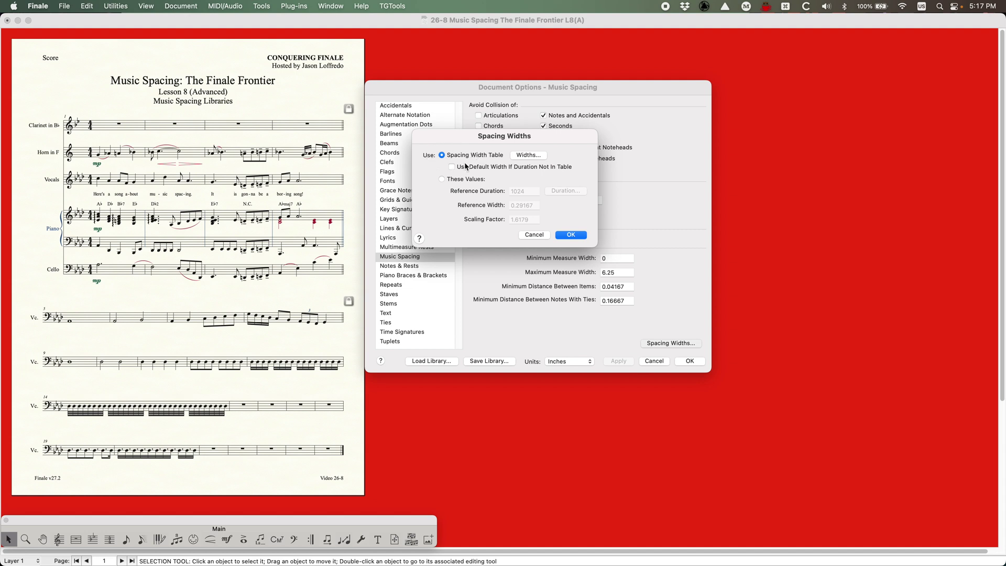
pyautogui.click(528, 155)
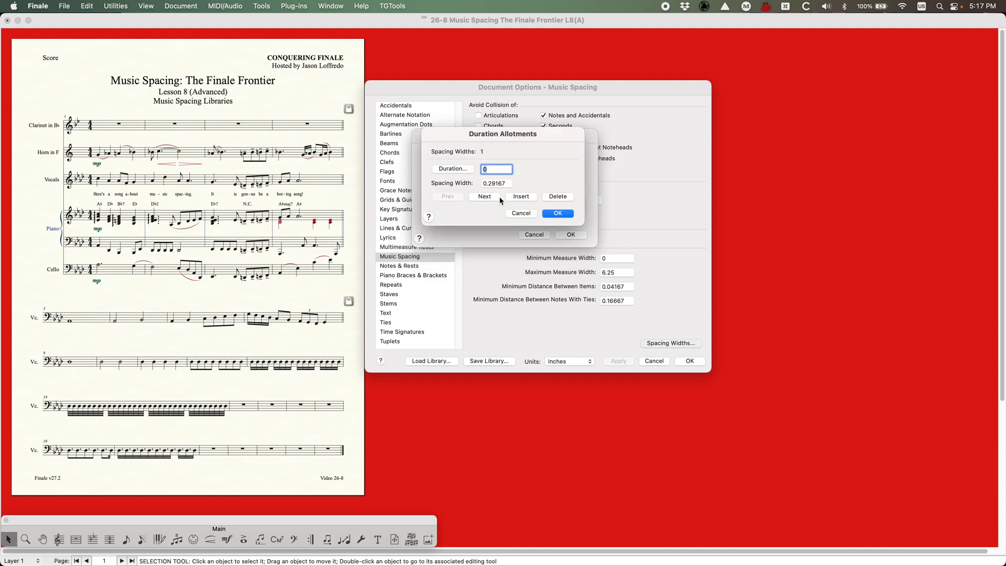
pyautogui.click(489, 197)
pyautogui.click(489, 197)
pyautogui.click(515, 210)
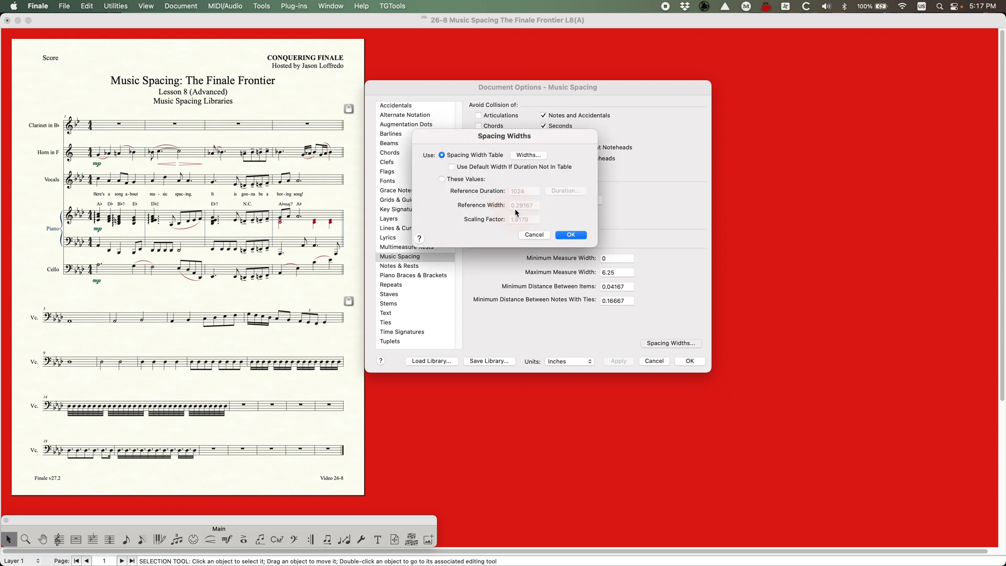
pyautogui.click(537, 235)
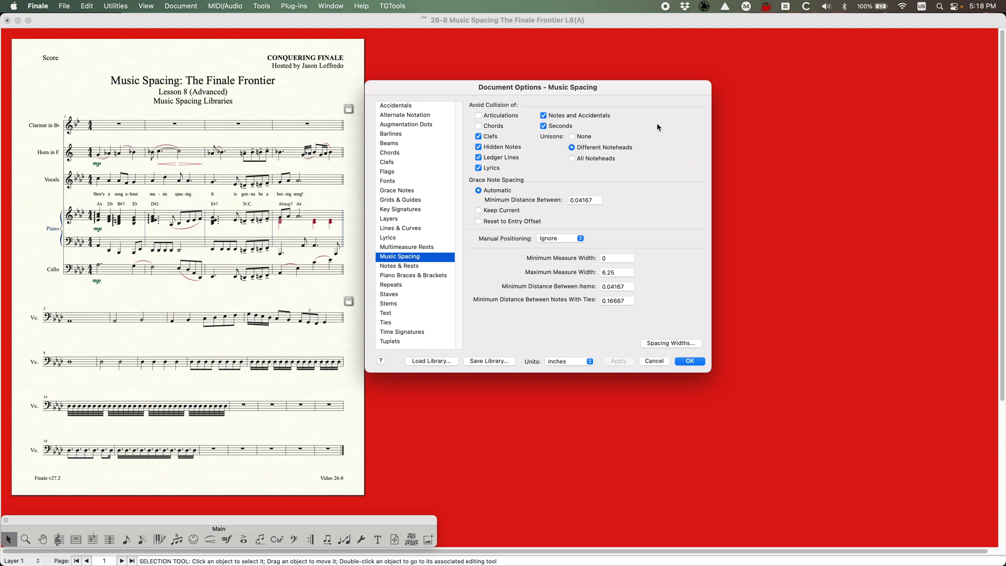
# - Make spacing avoid chords but not hidden notes, with a 1.5 minimum measure width
pyautogui.click(479, 149)
pyautogui.click(492, 126)
pyautogui.doubleClick(615, 259)
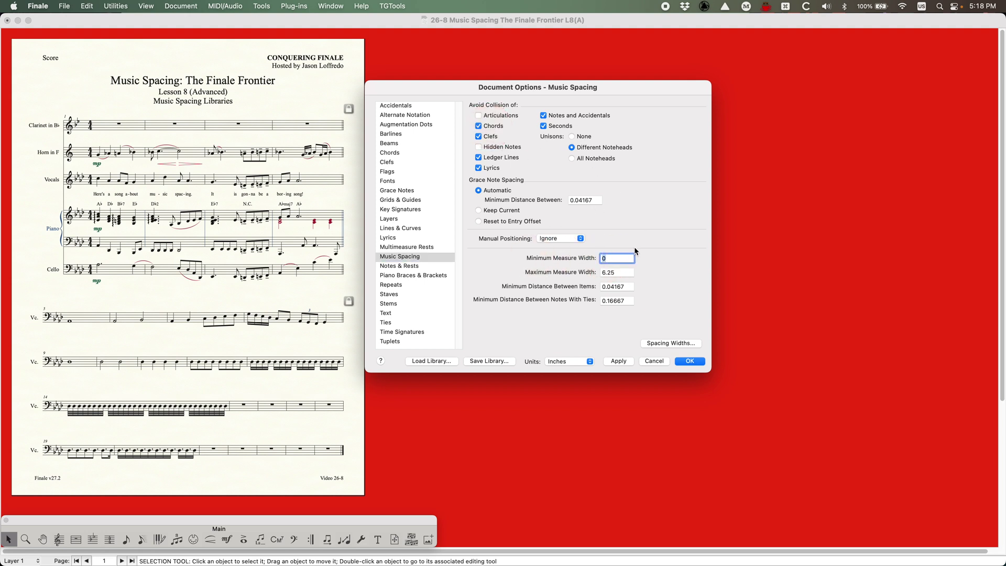
pyautogui.write('1.5')
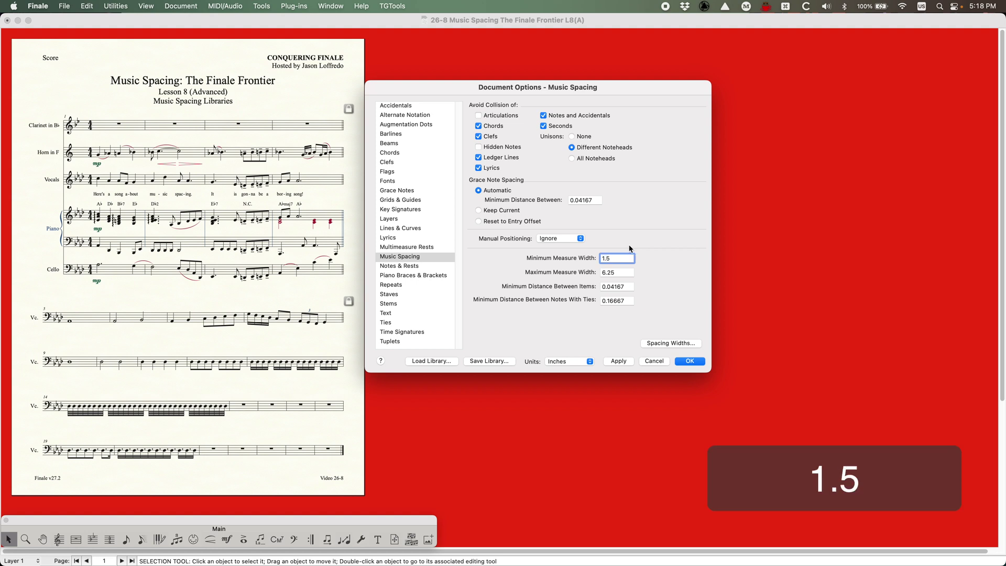
pyautogui.click(670, 343)
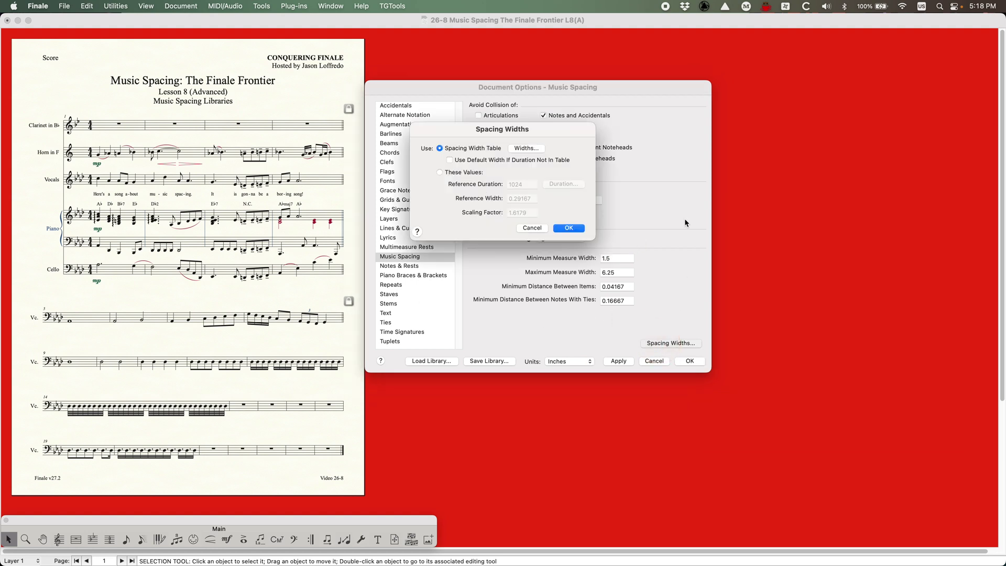
pyautogui.click(577, 228)
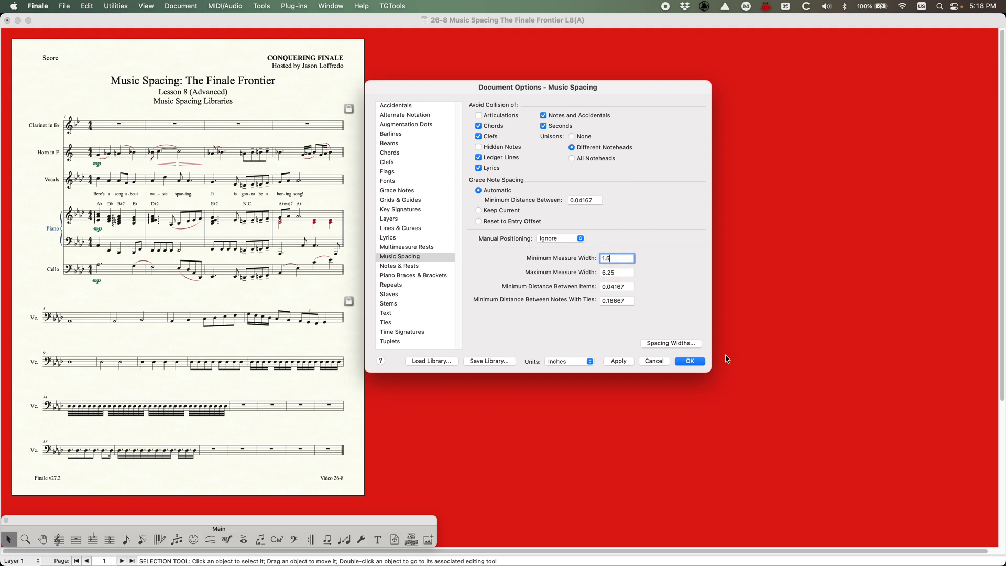
# - Apply the spacing options, then start File > Save Library with only Music Spacing included
pyautogui.click(689, 362)
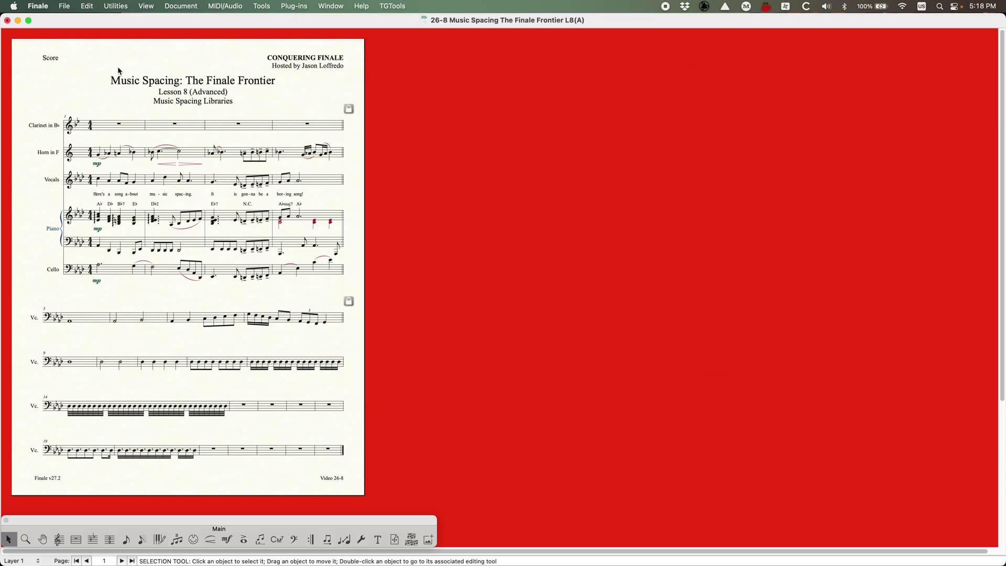
pyautogui.click(65, 7)
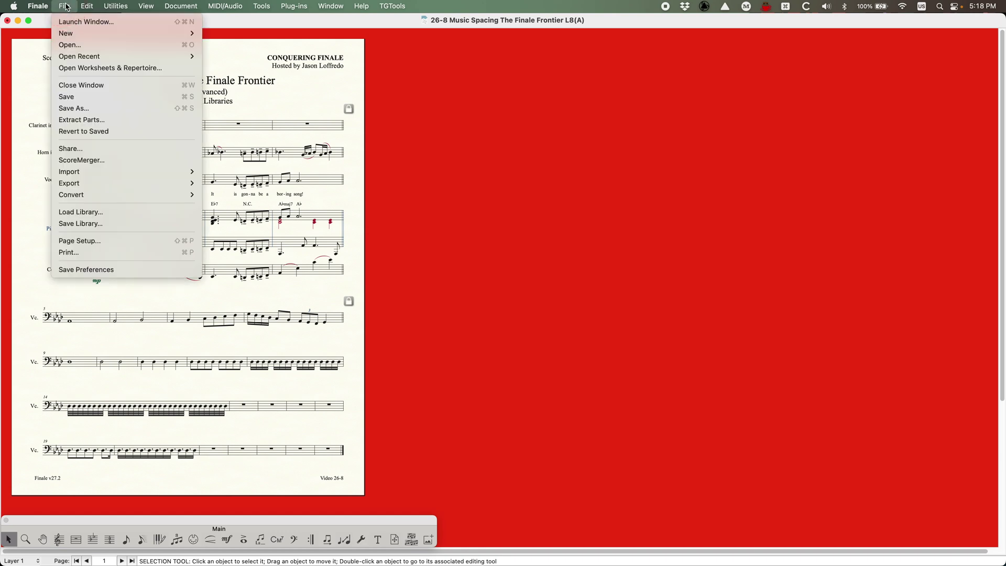
pyautogui.click(95, 226)
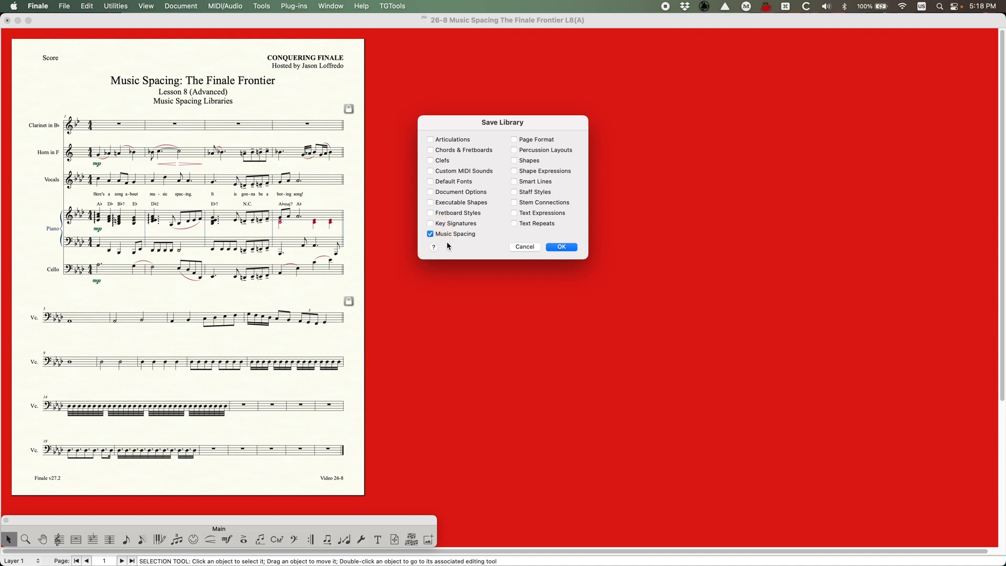
pyautogui.click(432, 193)
pyautogui.click(430, 193)
# - Name the Music Spacing-only library after the instructor's 'Variable Ratio Spacing'
pyautogui.click(556, 248)
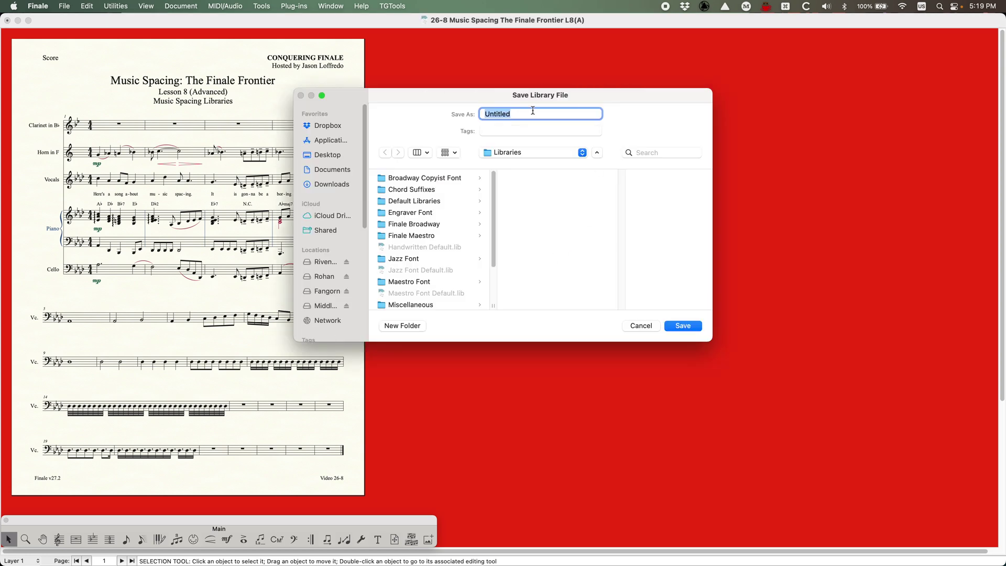
pyautogui.write('Loffre')
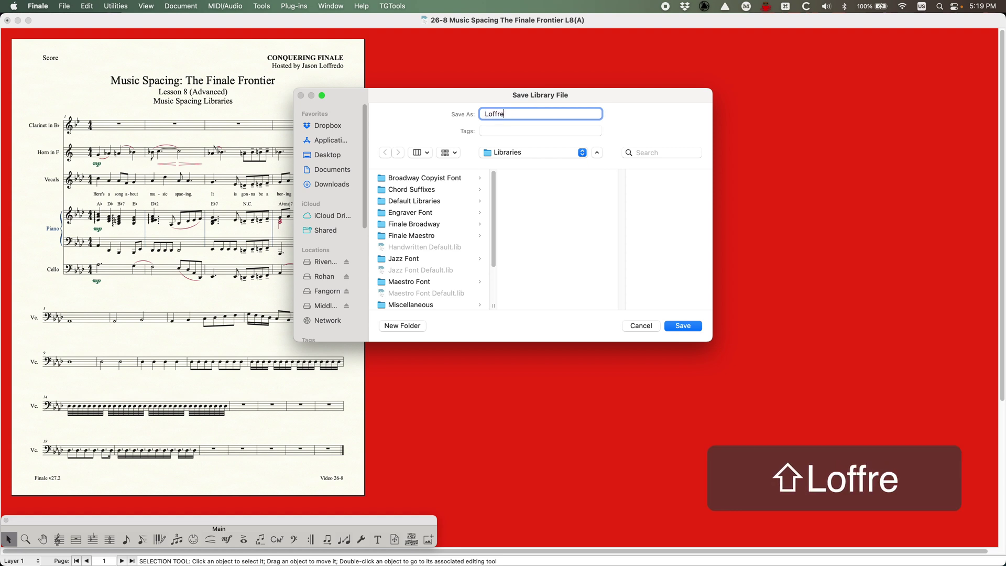
pyautogui.write("do's Va")
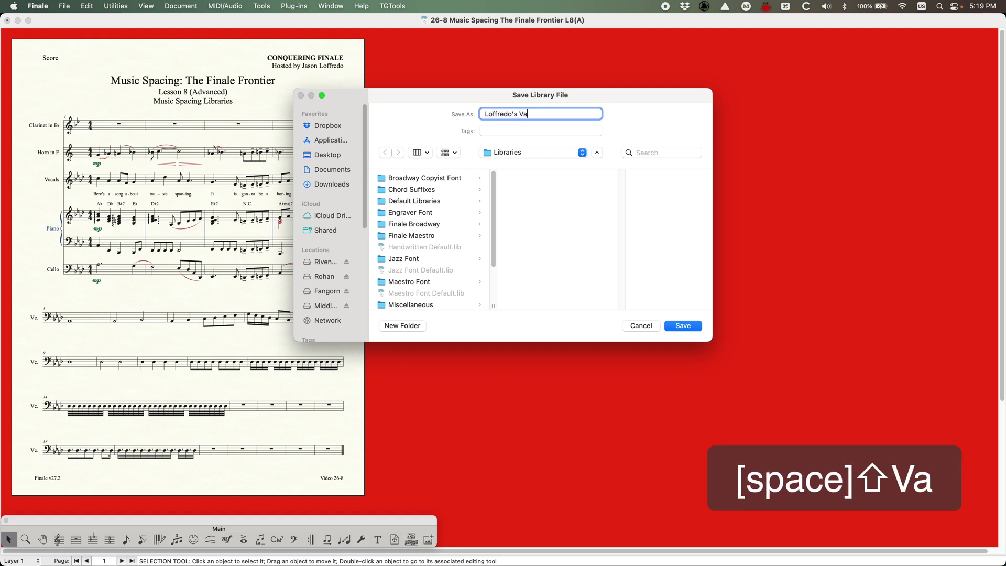
pyautogui.write('riable Ratio ')
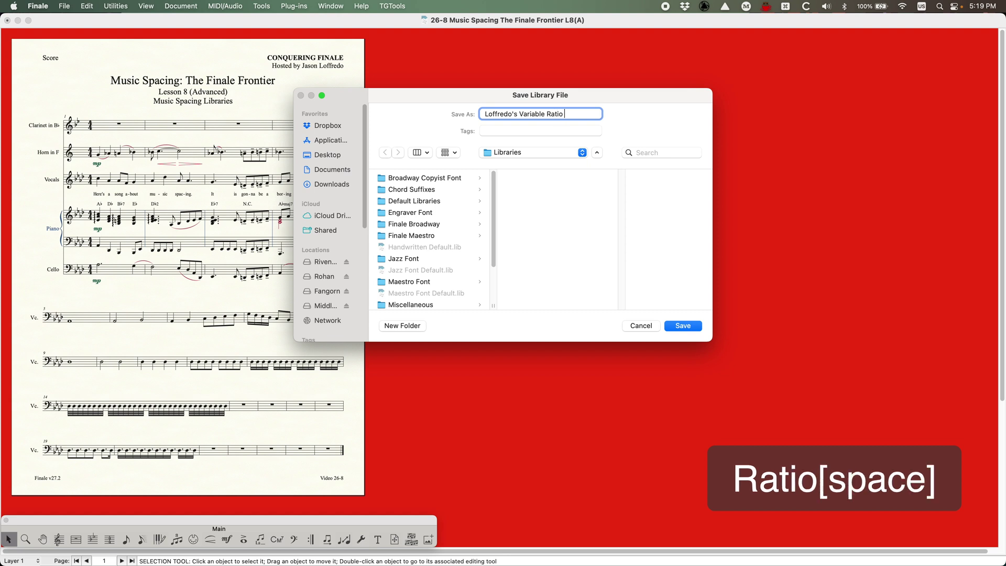
pyautogui.write('Spacing')
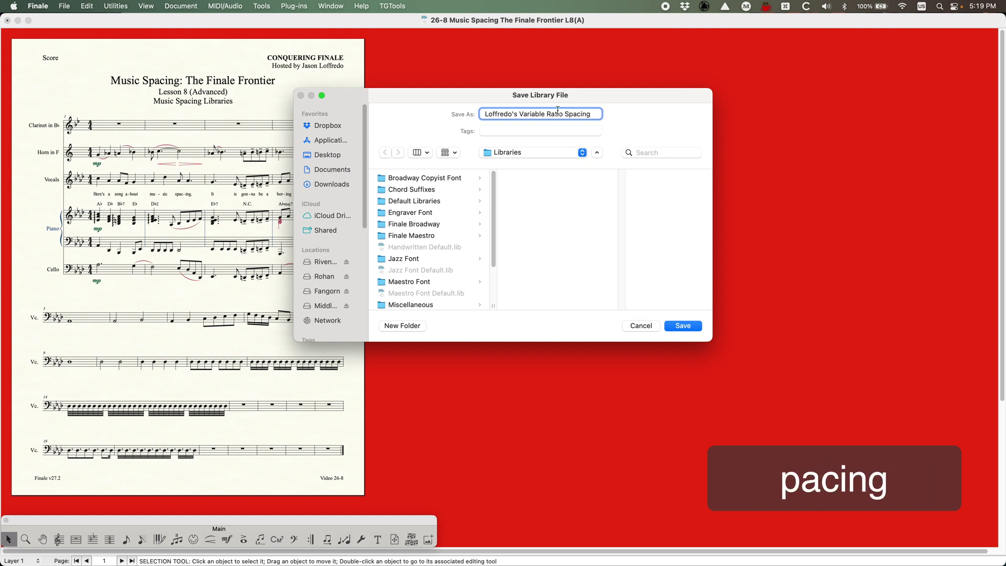
# - Choose the Music Spacing folder under Libraries as the save destination
pyautogui.scroll(-2, 463, 241)
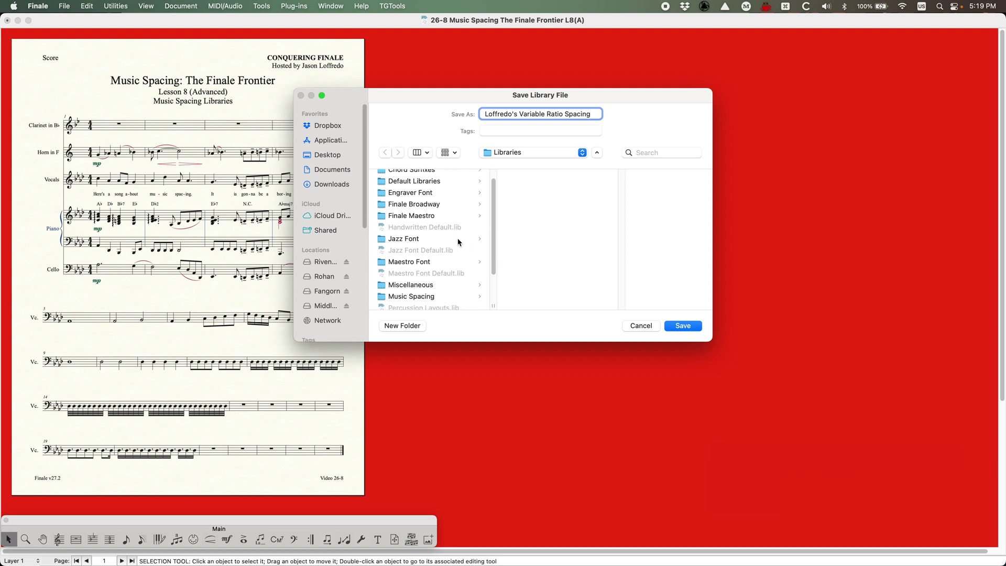
pyautogui.scroll(-2, 448, 238)
pyautogui.scroll(4, 448, 239)
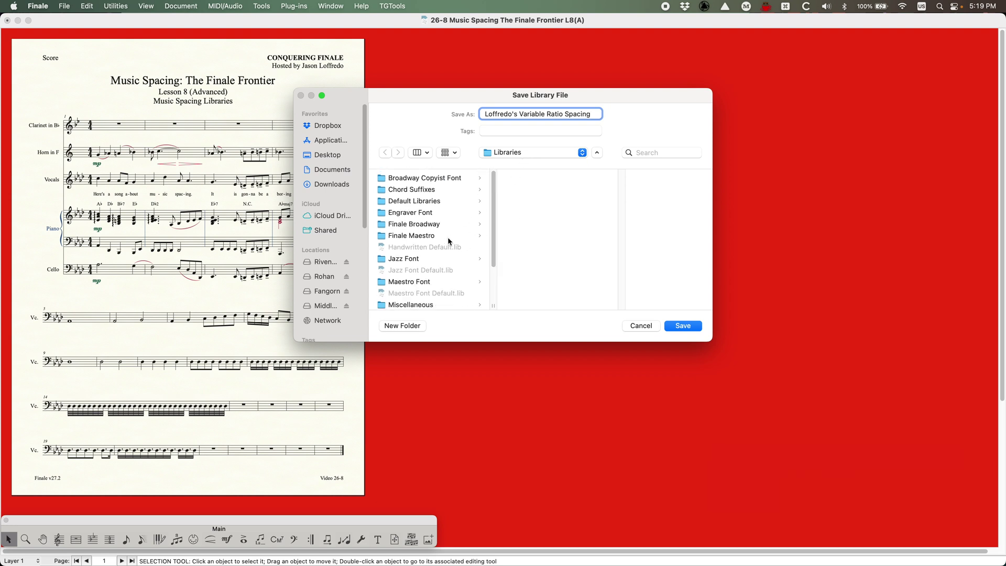
pyautogui.scroll(-3, 398, 253)
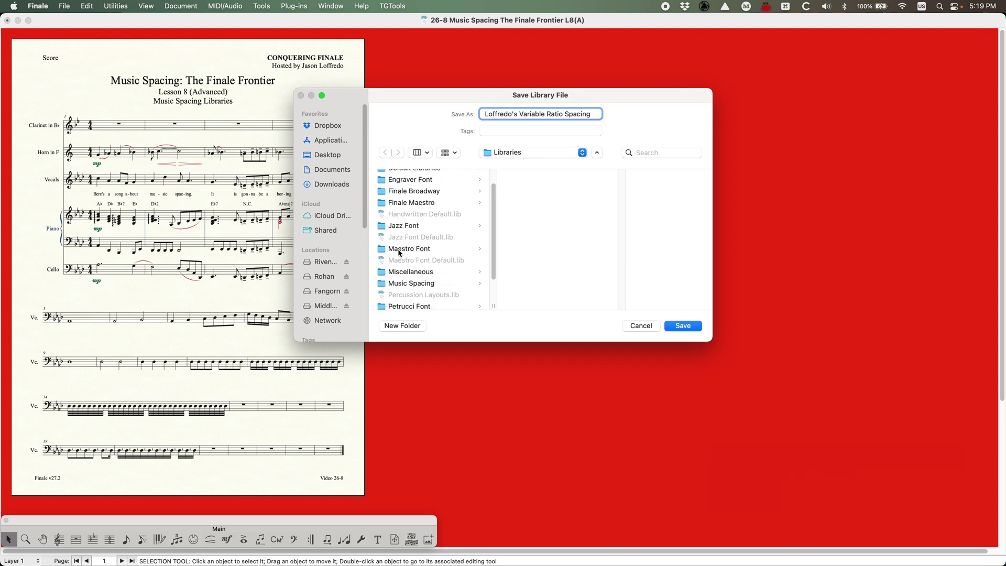
pyautogui.scroll(-1, 398, 253)
pyautogui.click(419, 270)
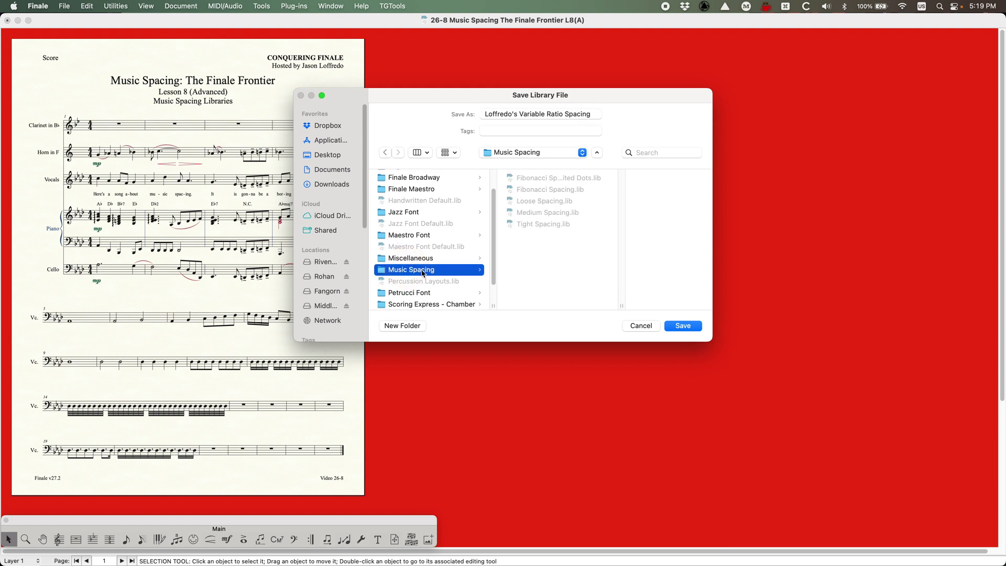
pyautogui.click(682, 327)
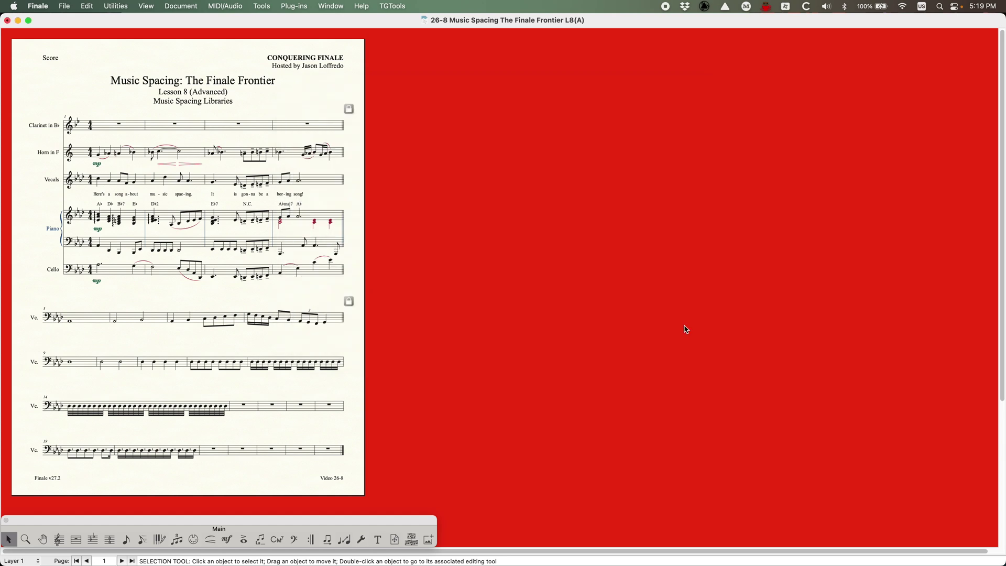
pyautogui.press('alt+super+a')
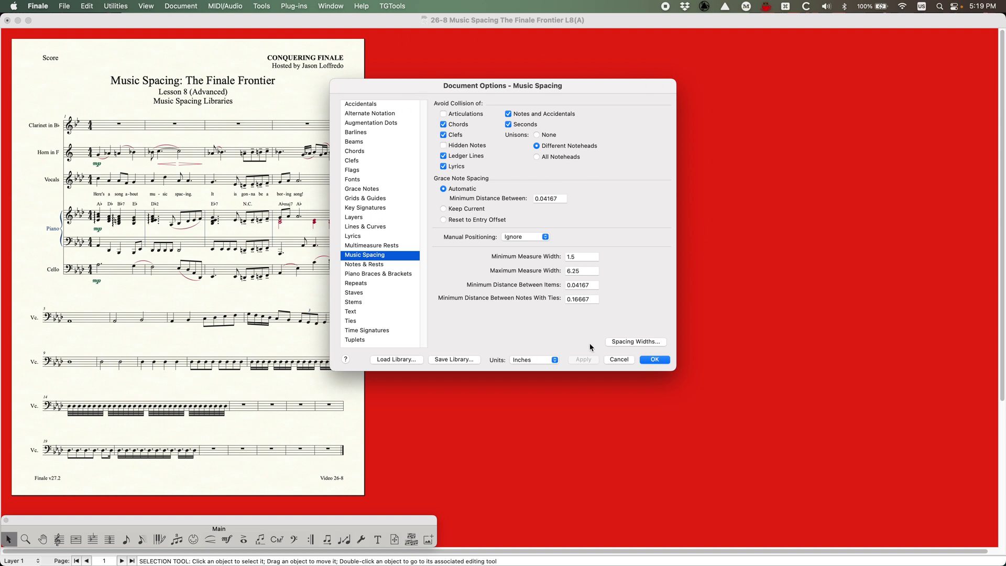
pyautogui.click(620, 359)
# - Start File > Load Library in the Music Spacing folder, selecting the saved Variable Ratio library
pyautogui.click(64, 6)
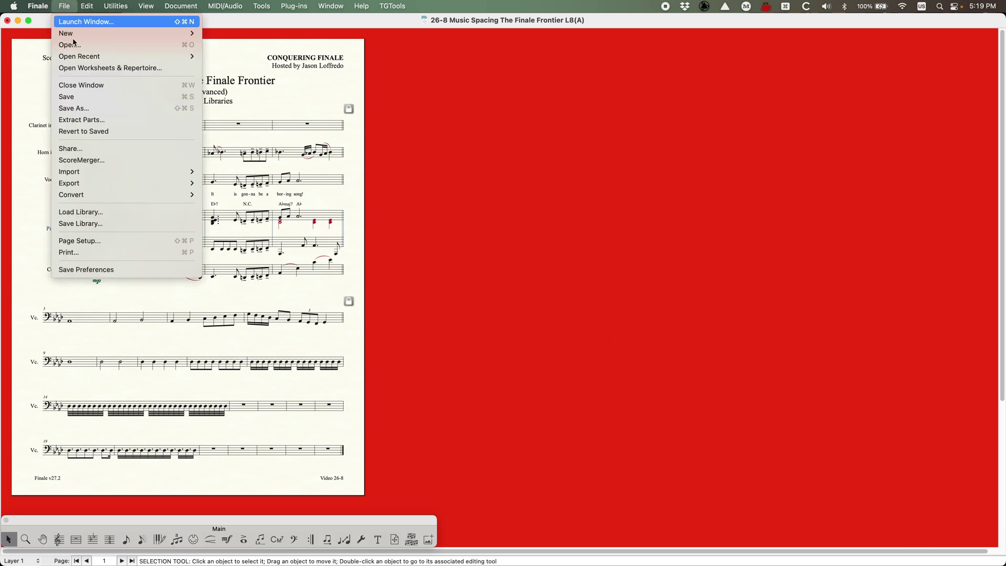
pyautogui.click(93, 211)
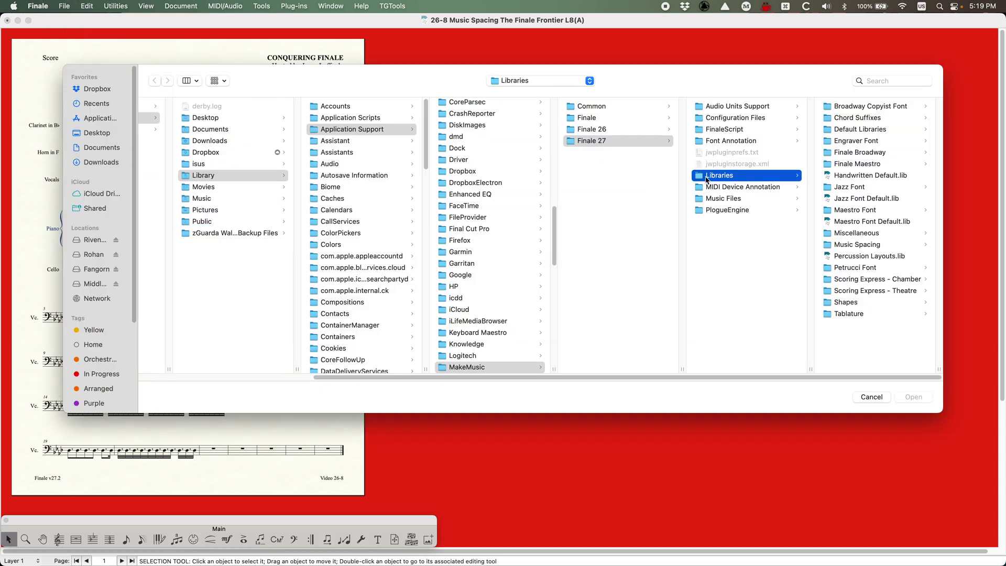
pyautogui.click(829, 245)
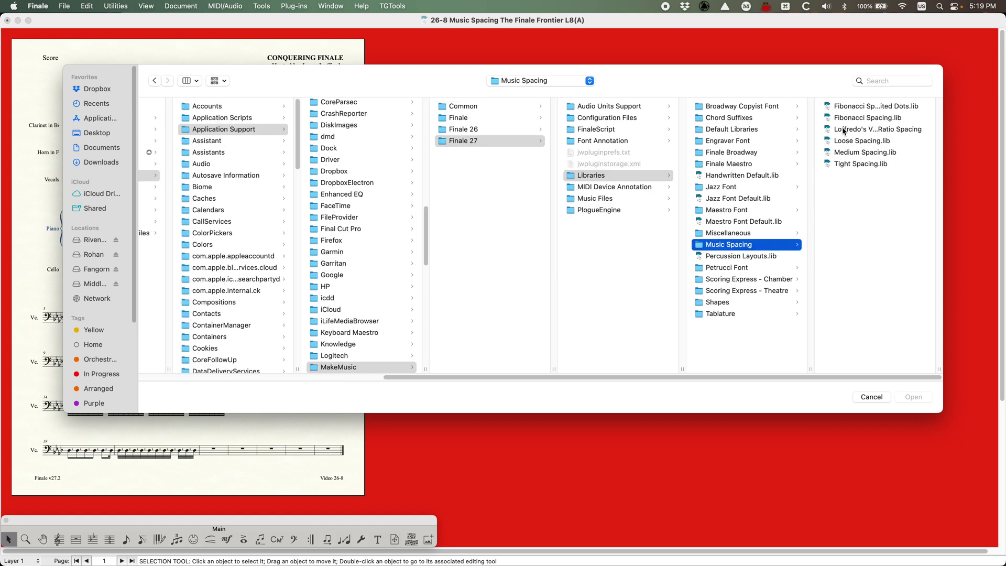
pyautogui.click(843, 131)
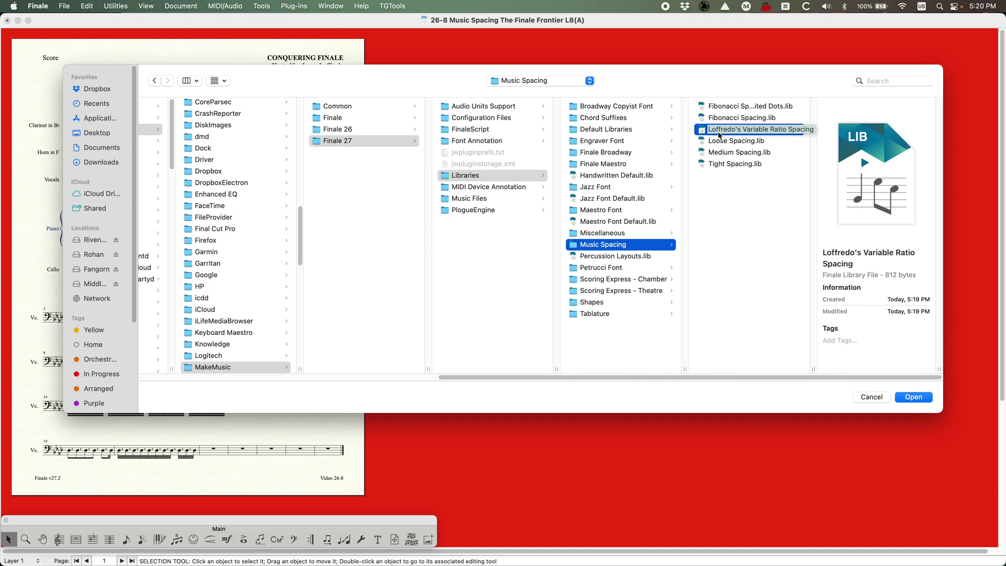
# - Compare the Fibonacci, Loose, Medium and Tight Spacing libraries and select Fibonacci Spacing.lib
pyautogui.click(705, 106)
pyautogui.click(703, 117)
pyautogui.click(703, 141)
pyautogui.click(703, 153)
pyautogui.click(703, 164)
pyautogui.click(703, 106)
pyautogui.click(703, 119)
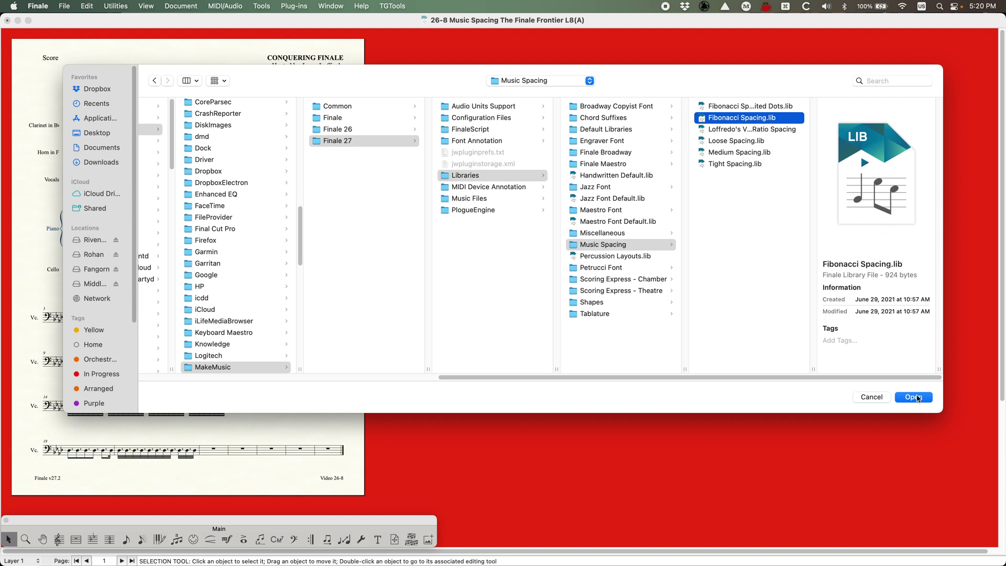
# - Load Fibonacci Spacing and review its Music Spacing settings: 0 minimum width, 1.6179 scaling factor
pyautogui.click(914, 397)
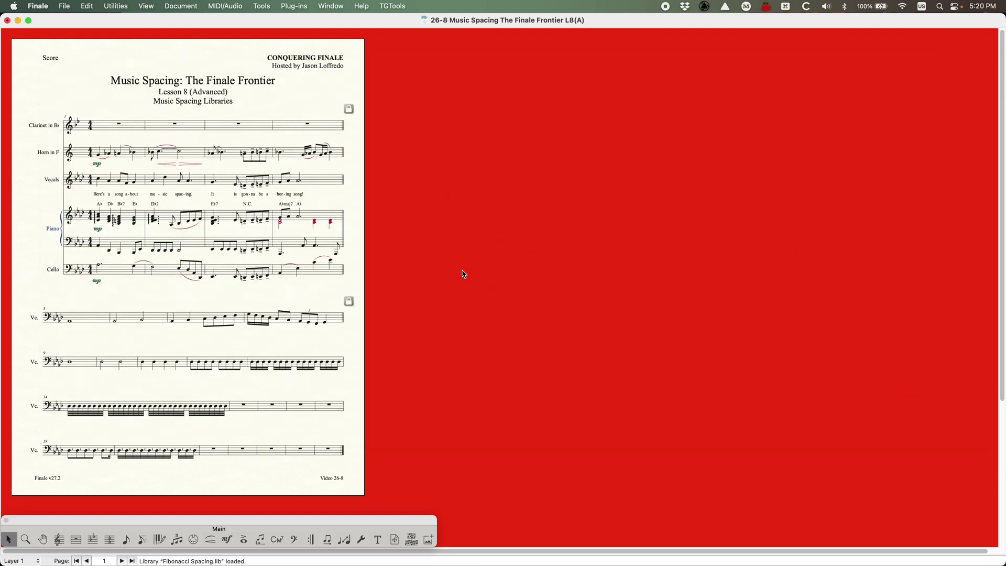
pyautogui.press('super+alt+a')
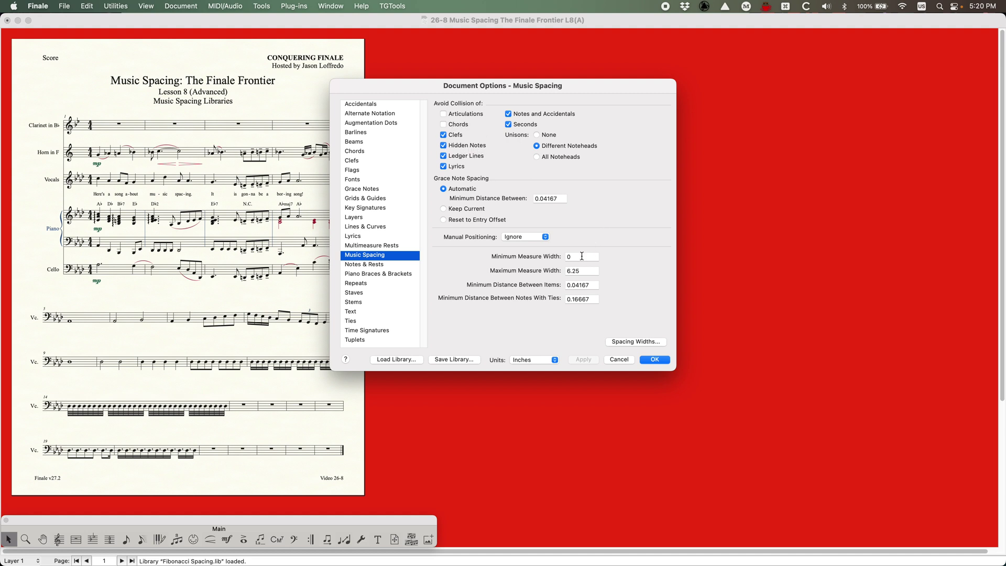
pyautogui.press('Tab')
pyautogui.click(635, 341)
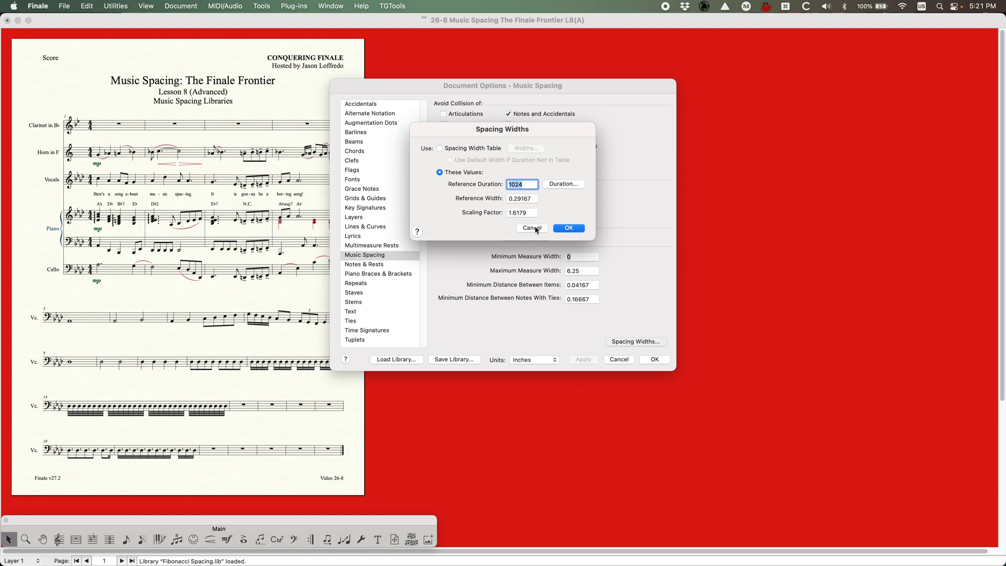
pyautogui.click(575, 229)
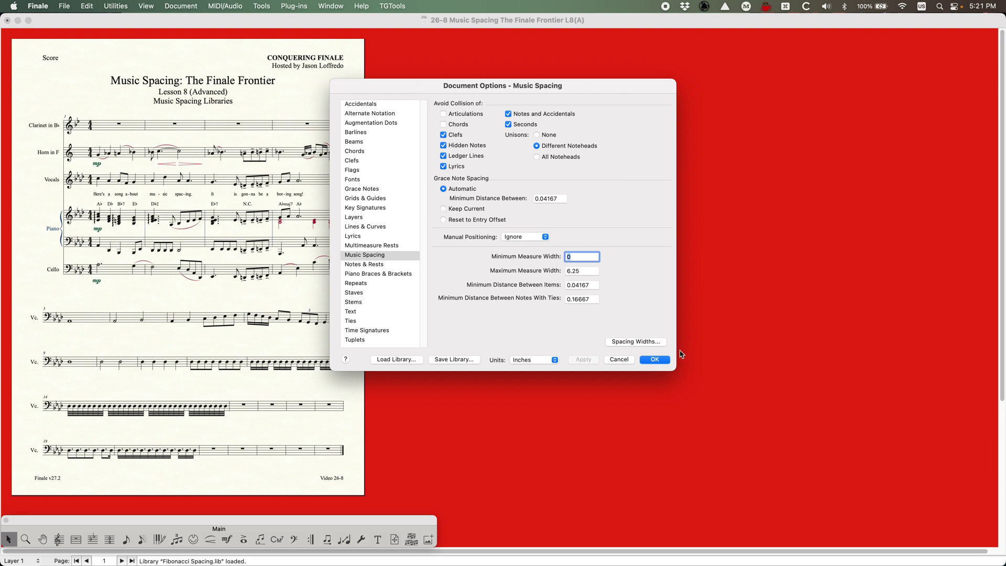
# - Respace all measures with Fibonacci Spacing, then start loading another library
pyautogui.click(655, 359)
pyautogui.press('super+a')
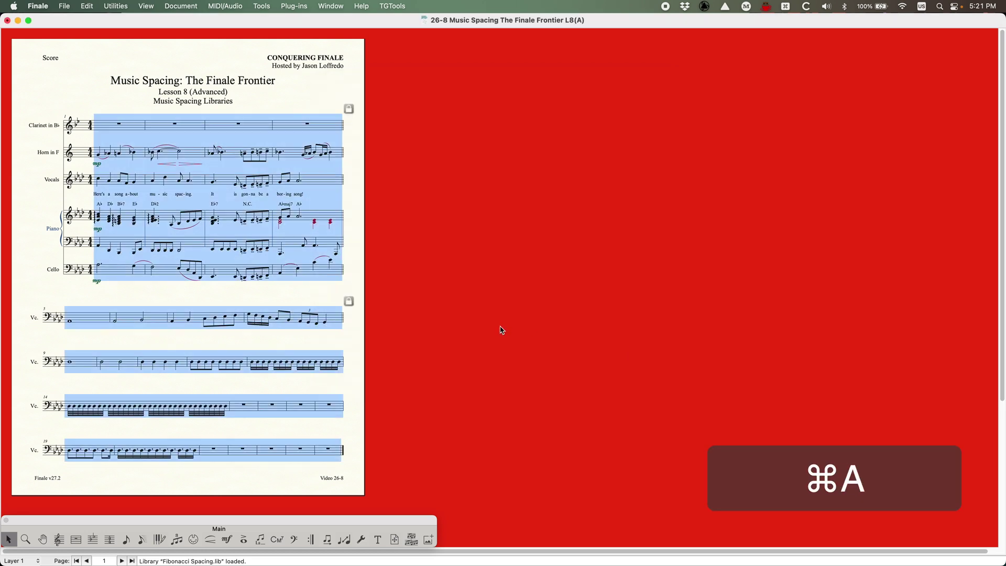
pyautogui.press('4')
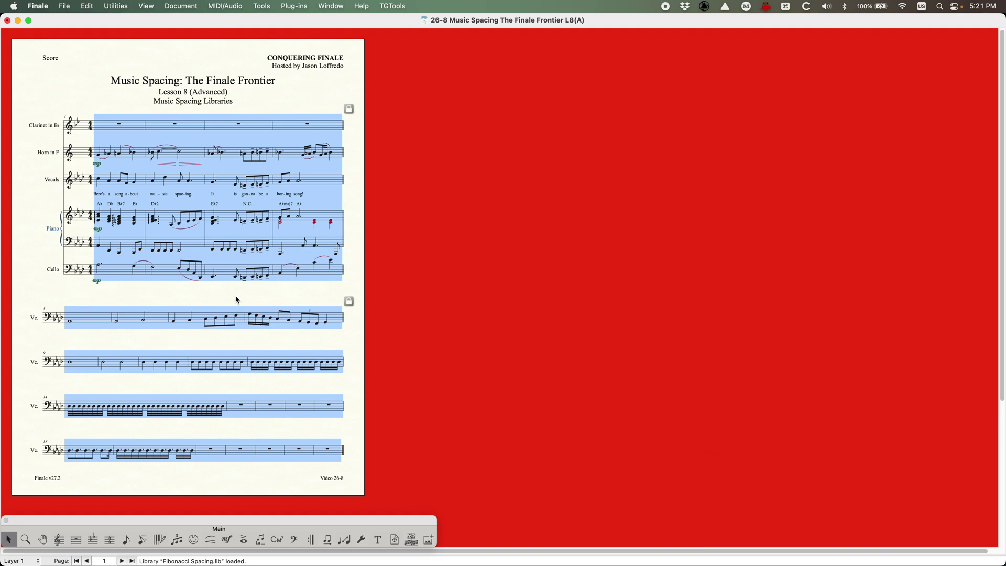
pyautogui.click(65, 6)
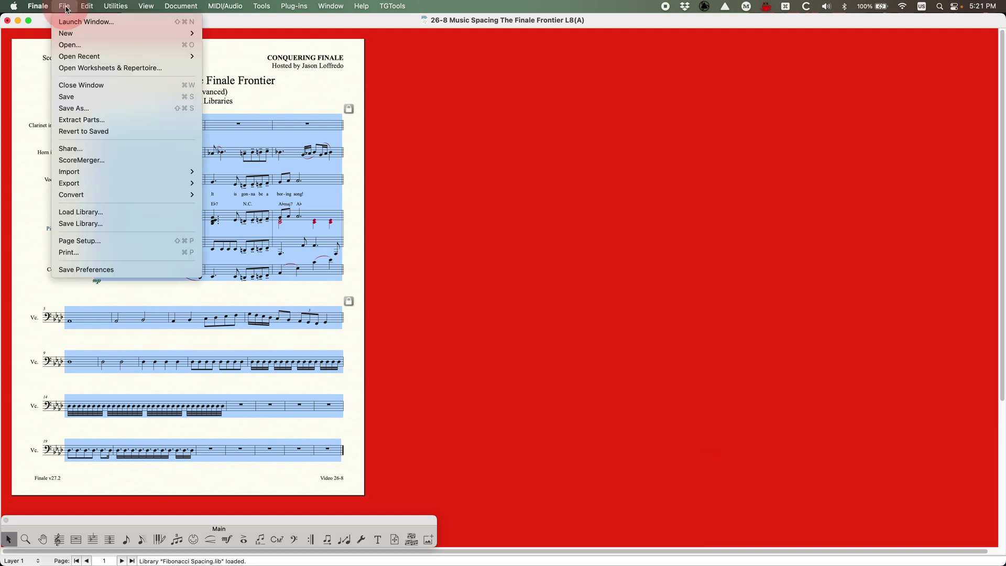
pyautogui.click(86, 214)
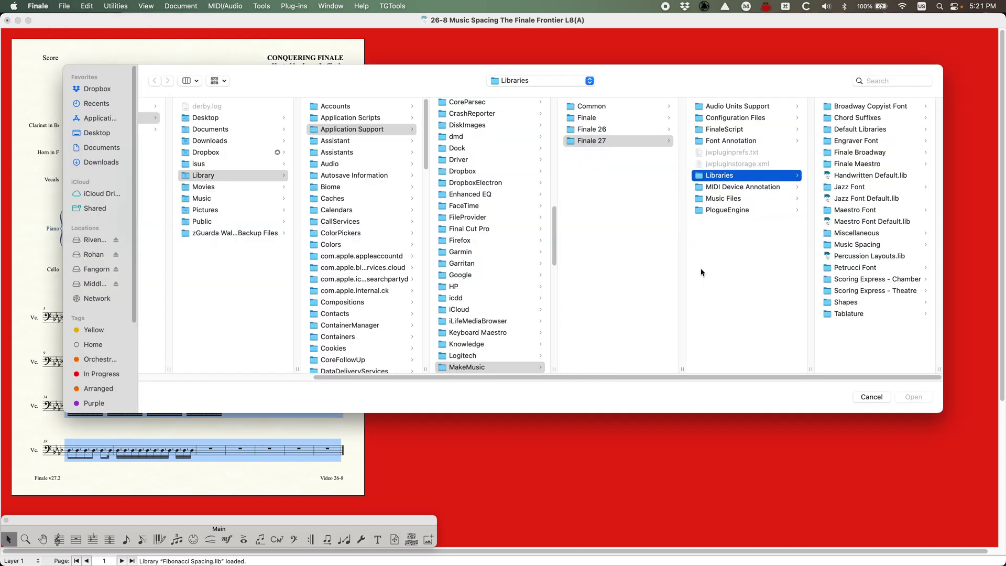
# - Load 'Fibonacci Spacing with Edited Dots.lib' from the Music Spacing library folder
pyautogui.click(830, 245)
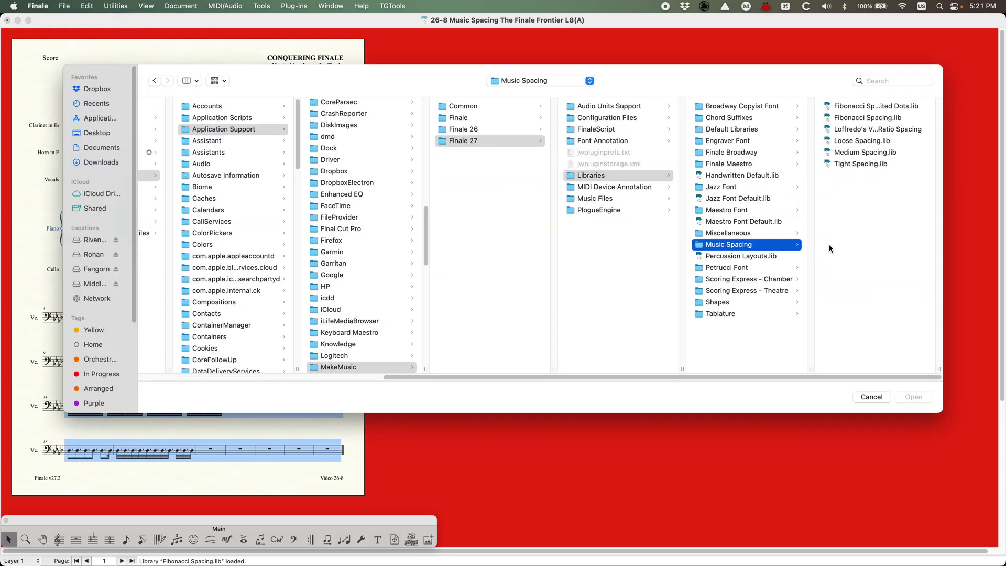
pyautogui.click(830, 106)
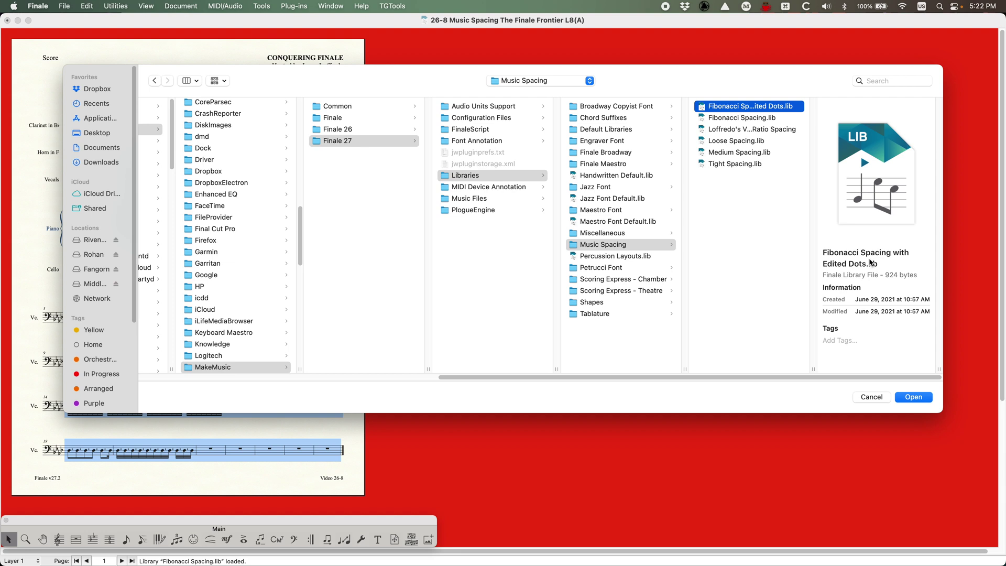
pyautogui.click(907, 397)
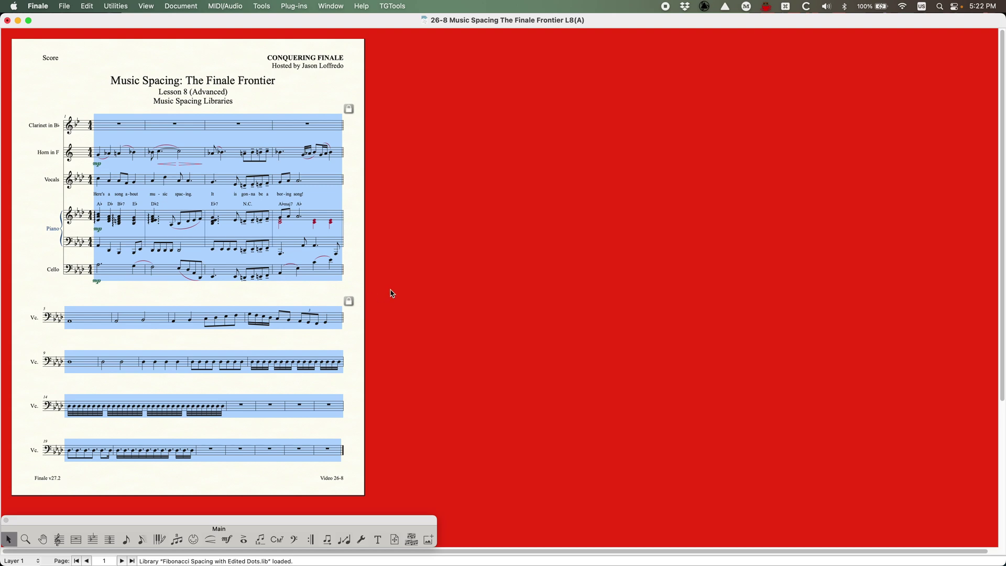
# - Respace all measures with Edited Dots spacing, update the layout, and inspect measures 24–25 on page 2
pyautogui.press('4')
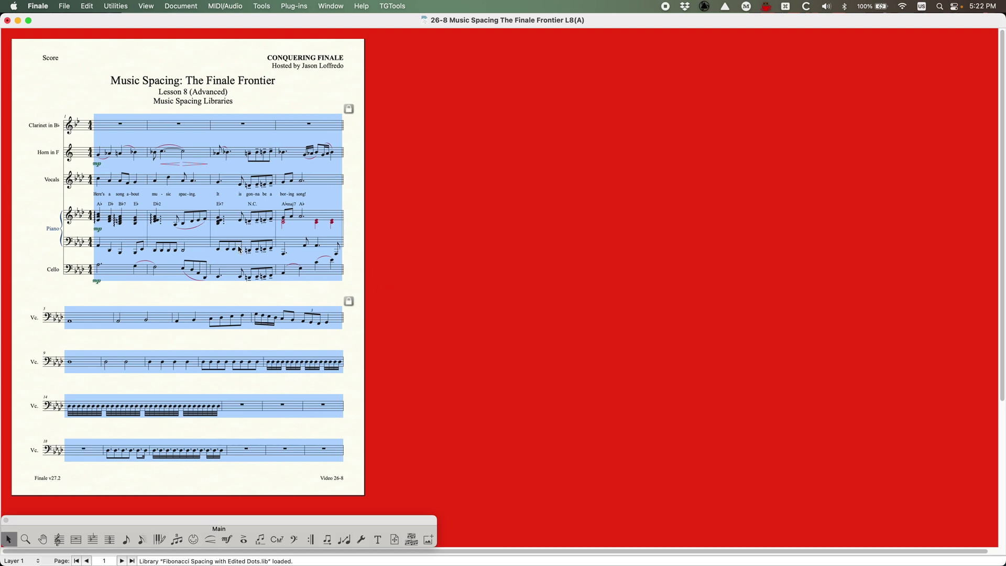
pyautogui.press('super+u')
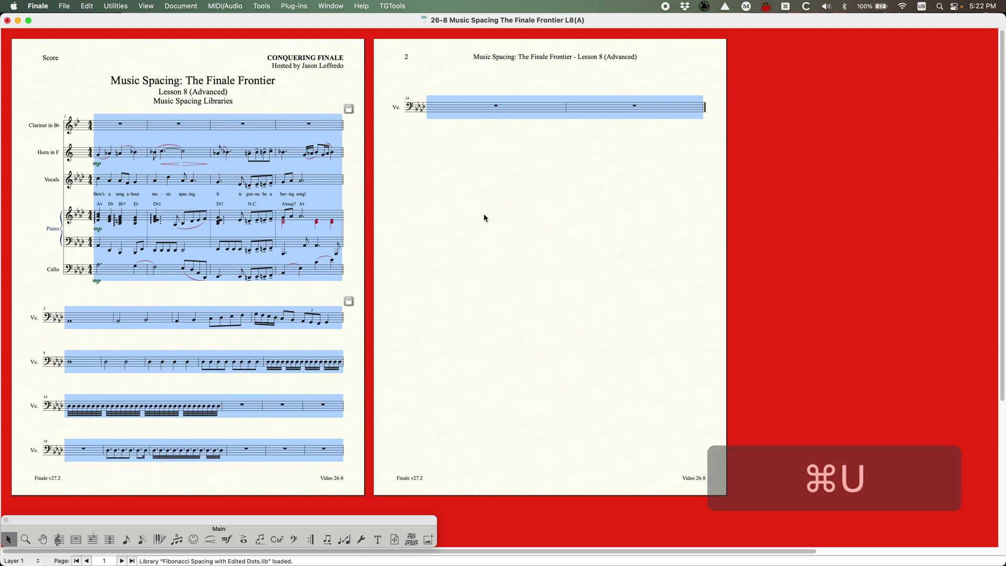
pyautogui.click(404, 118)
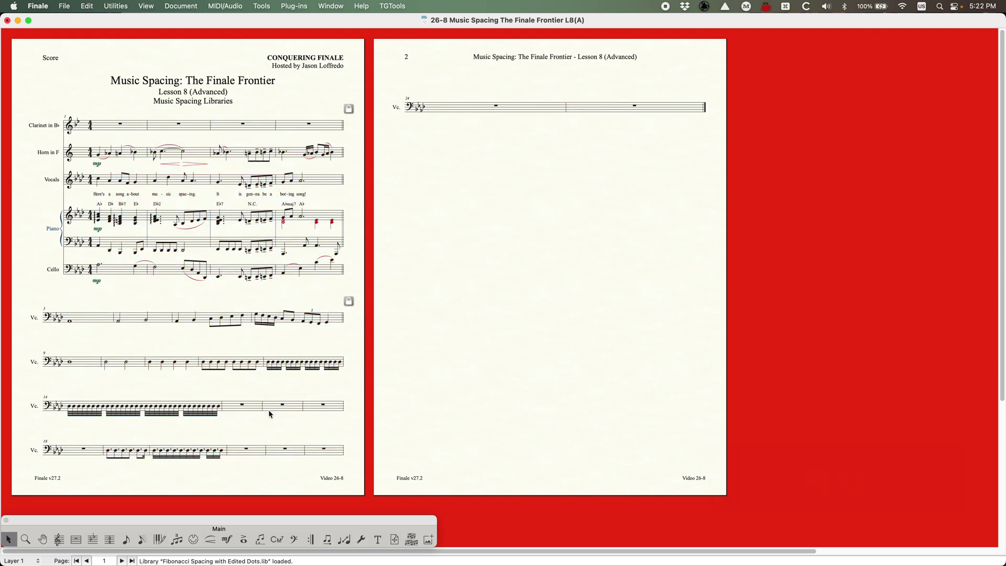
pyautogui.click(464, 107)
pyautogui.click(611, 107)
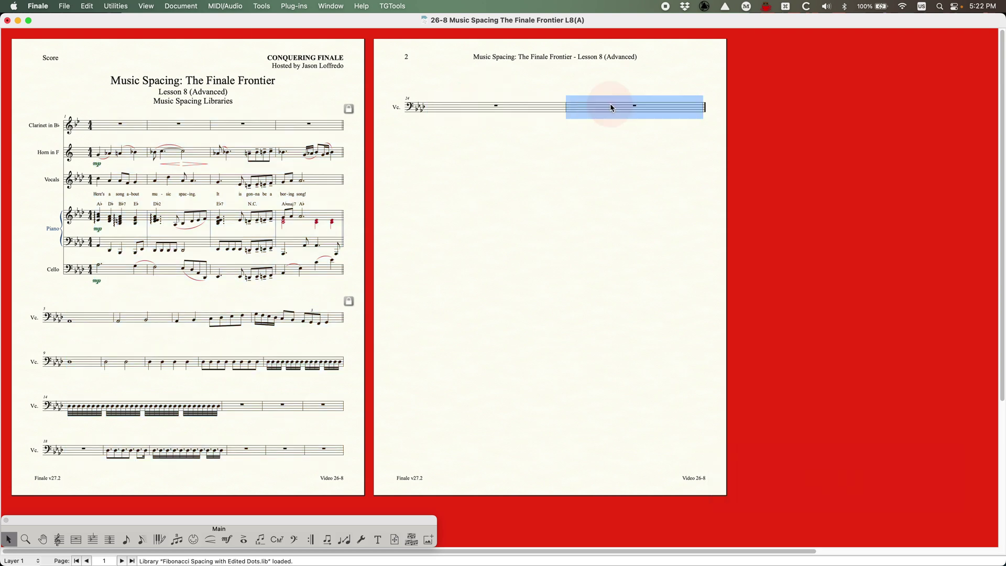
pyautogui.click(448, 190)
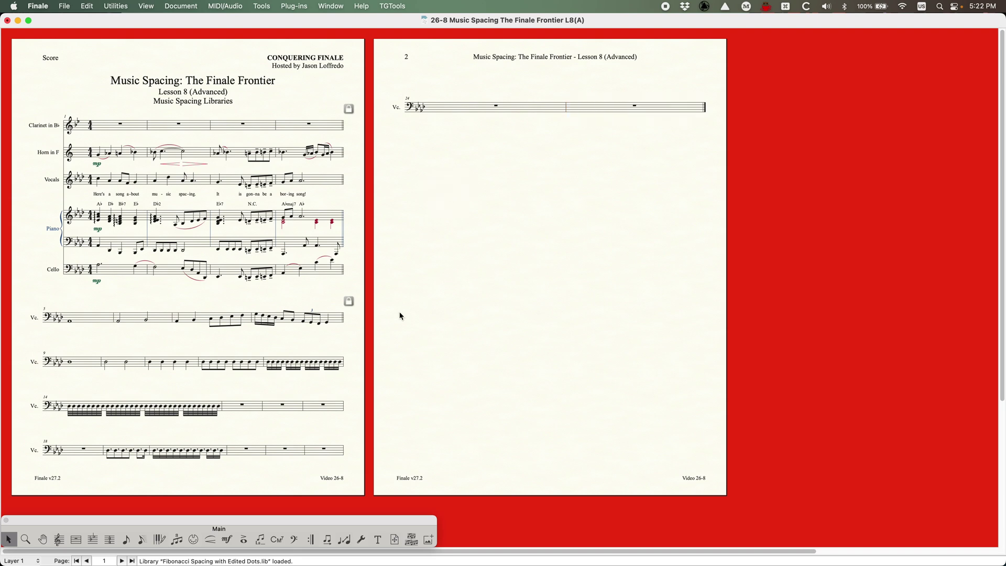
# - Reopen the Music Spacing options and select the 1.25 minimum measure width, repositioning the dialog
pyautogui.press('alt+super+a')
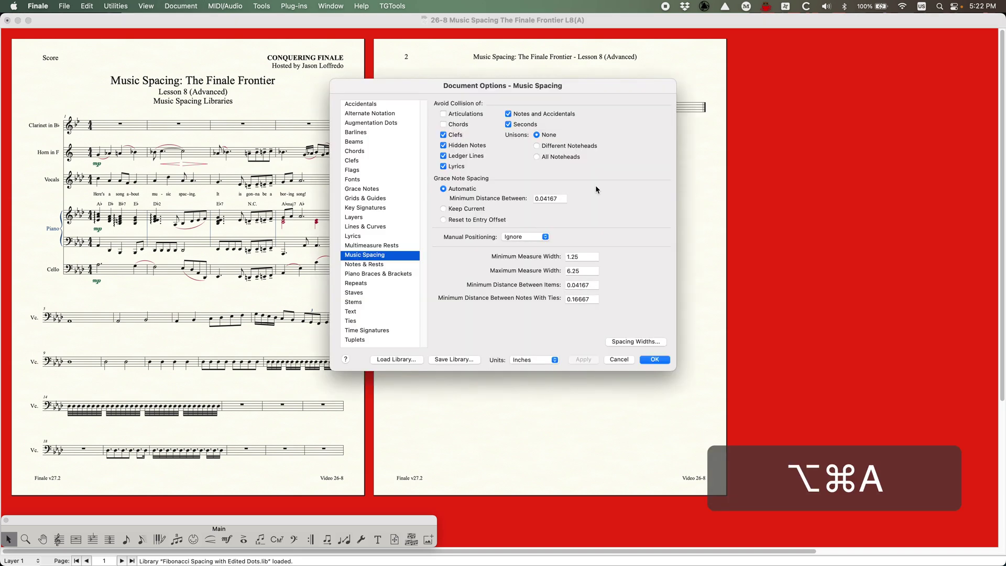
pyautogui.moveTo(517, 93); pyautogui.dragTo(501, 91)
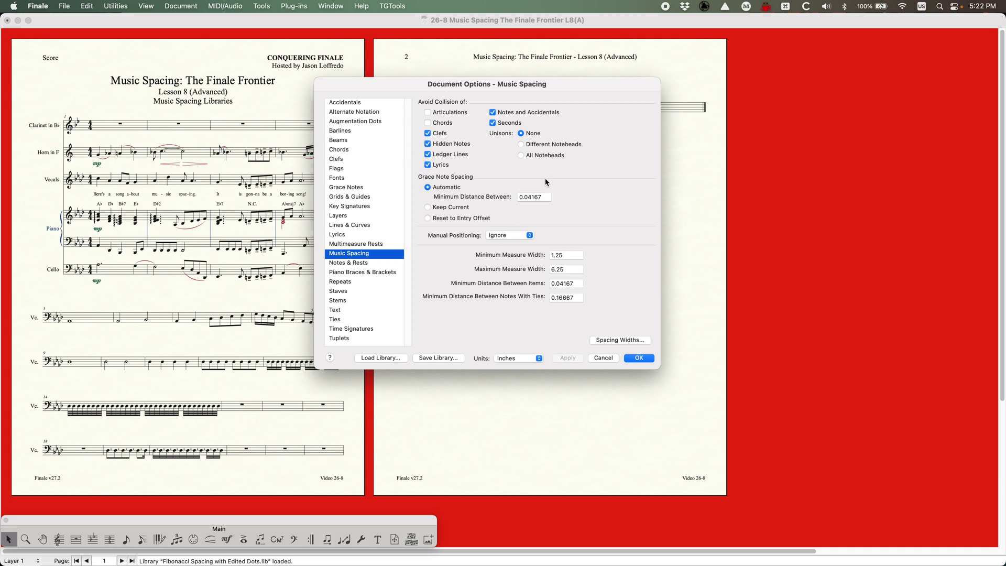
pyautogui.doubleClick(573, 255)
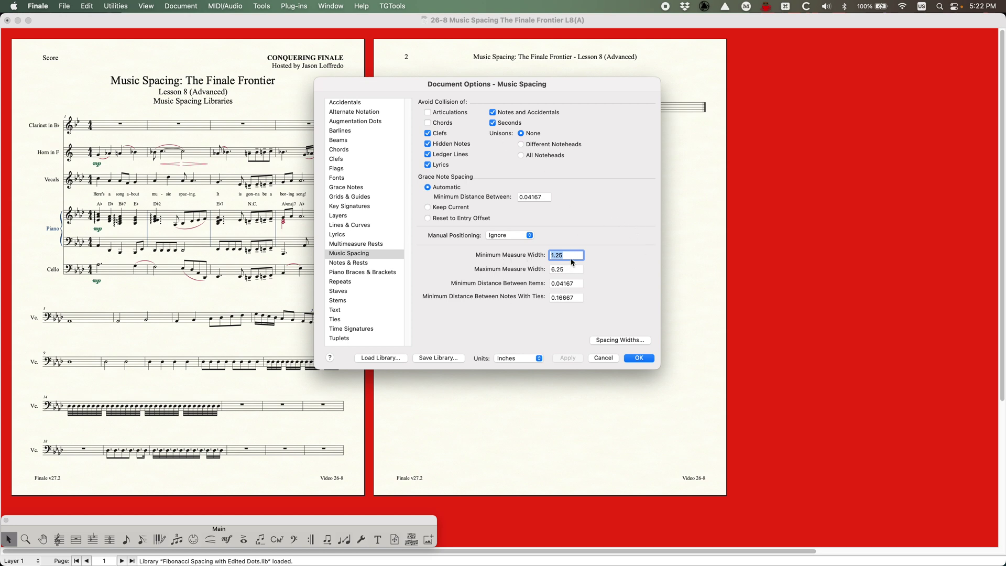
pyautogui.click(567, 90)
pyautogui.moveTo(567, 90); pyautogui.dragTo(551, 78)
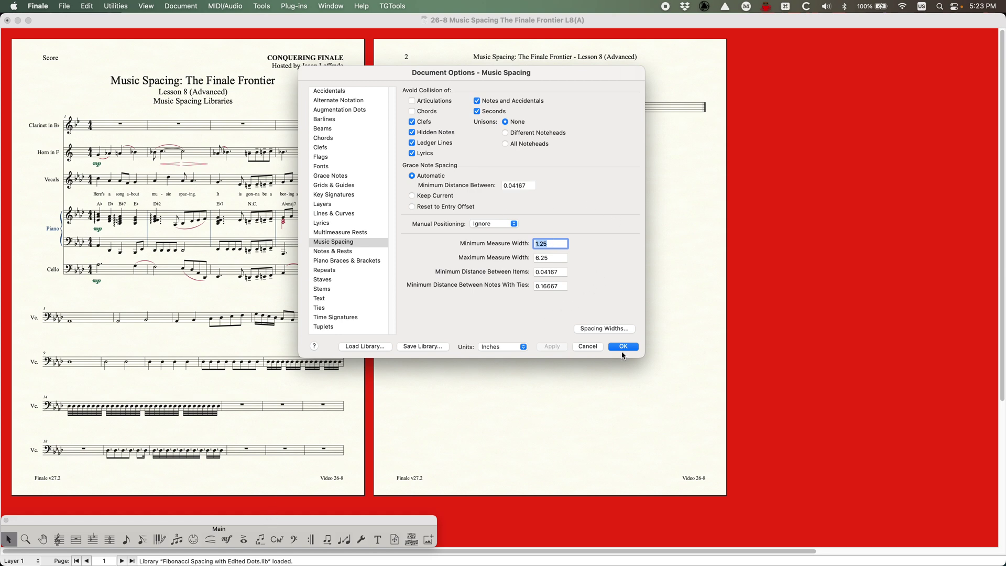
# - Preview the Fibonacci duration allotments, then switch Music Spacing units to EVPUs
pyautogui.click(600, 330)
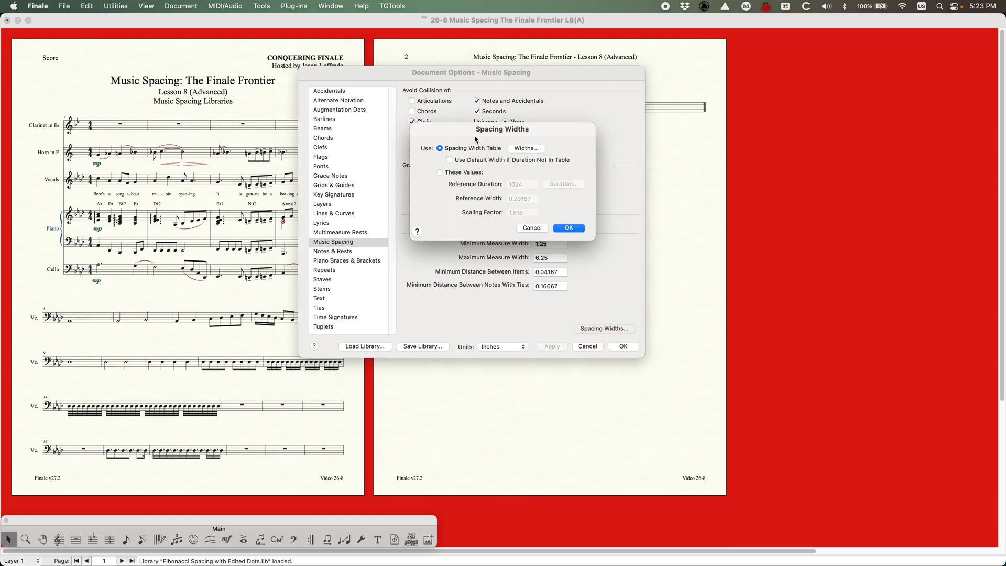
pyautogui.click(526, 149)
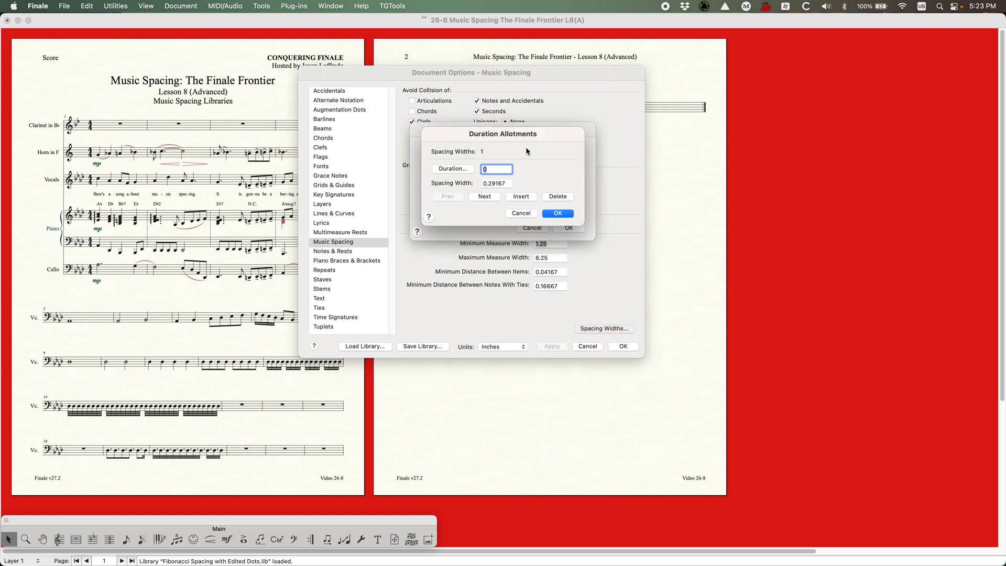
pyautogui.click(484, 197)
pyautogui.click(484, 196)
pyautogui.click(484, 197)
pyautogui.click(484, 196)
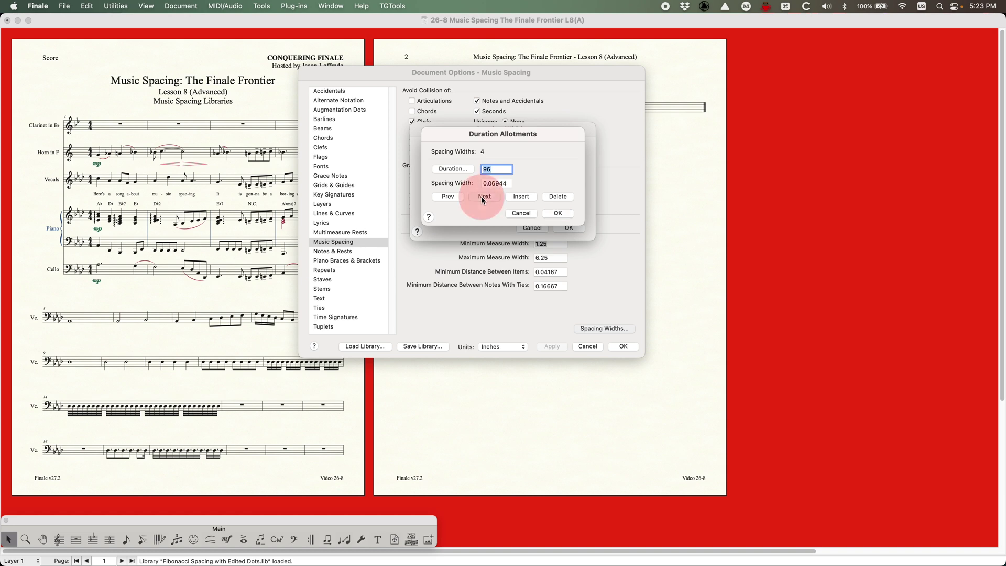
pyautogui.click(522, 213)
pyautogui.click(531, 228)
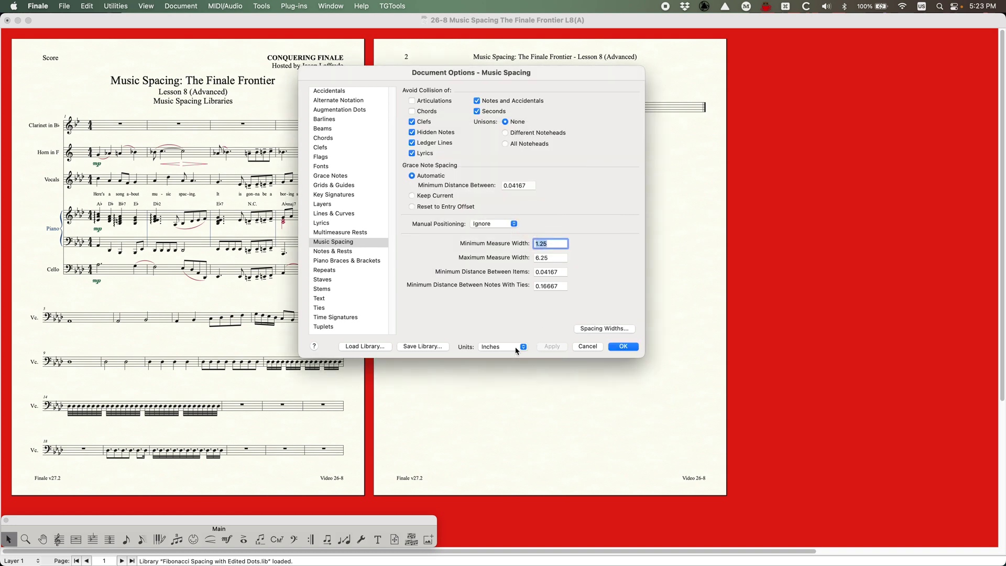
pyautogui.click(514, 346)
pyautogui.click(500, 339)
# - Step through the duration allotments in EVPUs up to the 1024 entry
pyautogui.click(604, 328)
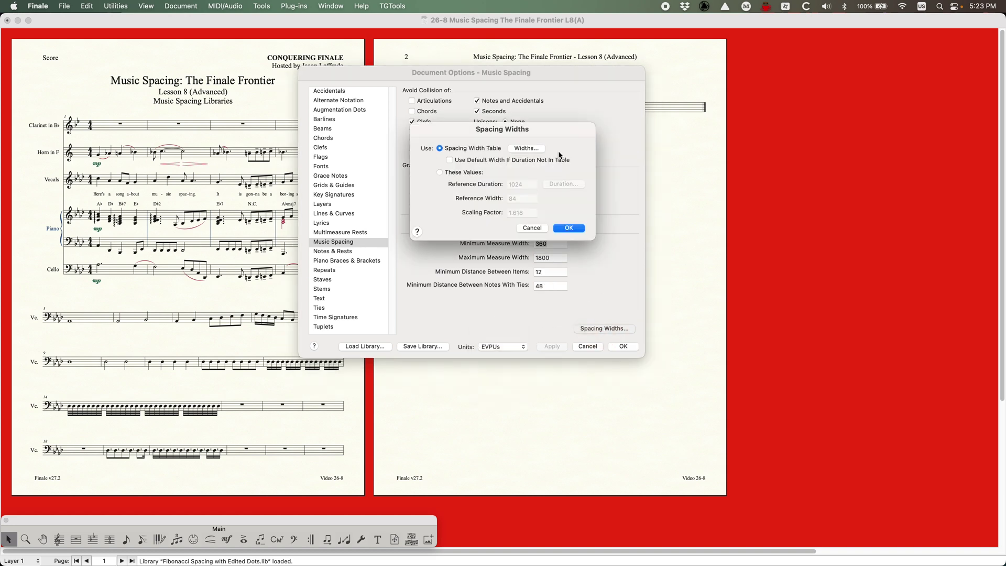
pyautogui.click(527, 149)
pyautogui.click(484, 197)
pyautogui.click(483, 197)
pyautogui.click(483, 197)
pyautogui.click(483, 198)
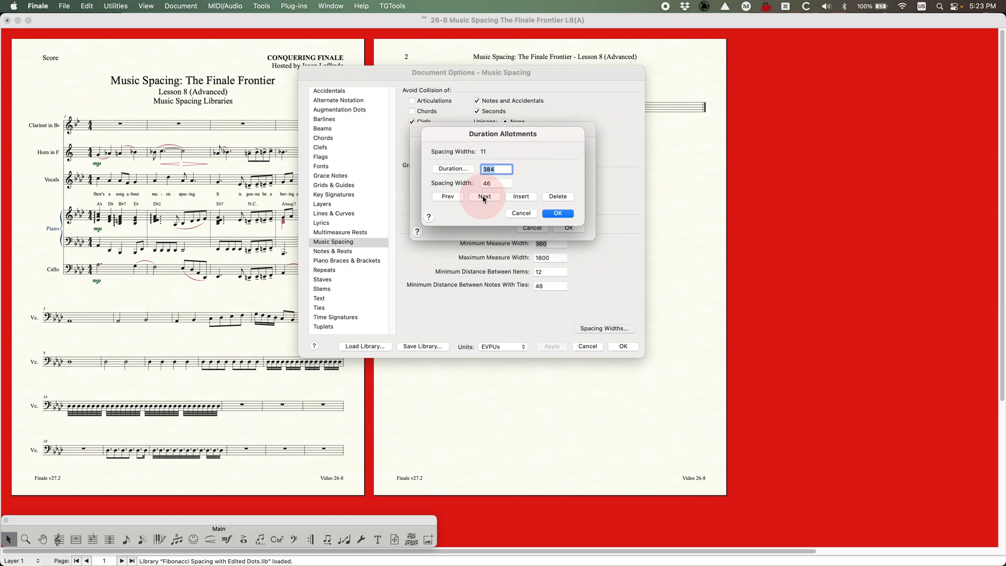
pyautogui.click(483, 198)
pyautogui.click(483, 198)
pyautogui.click(483, 197)
pyautogui.click(483, 198)
pyautogui.click(483, 197)
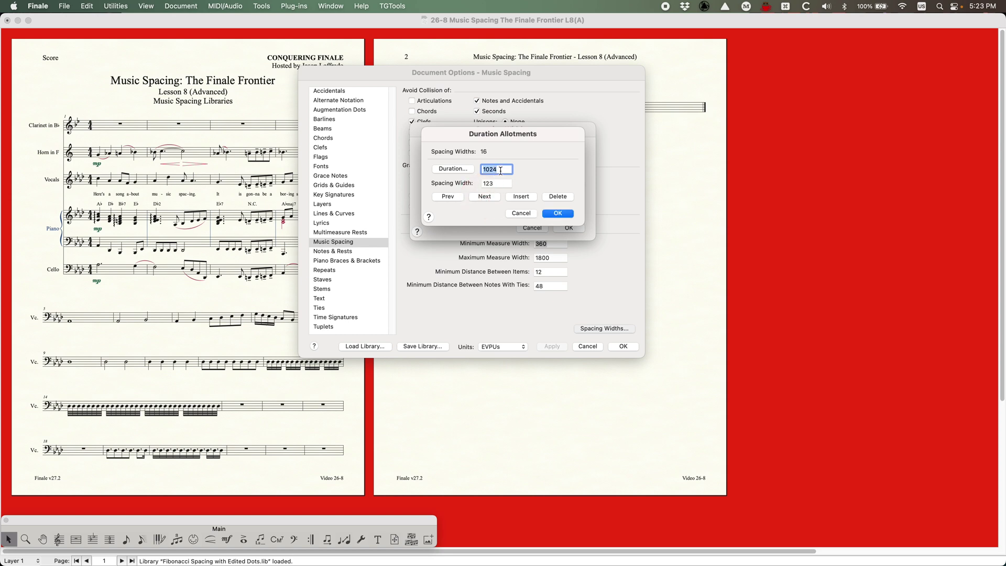
# - Check the 123 spacing width, cancel the allotments and accept Music Spacing options
pyautogui.doubleClick(500, 184)
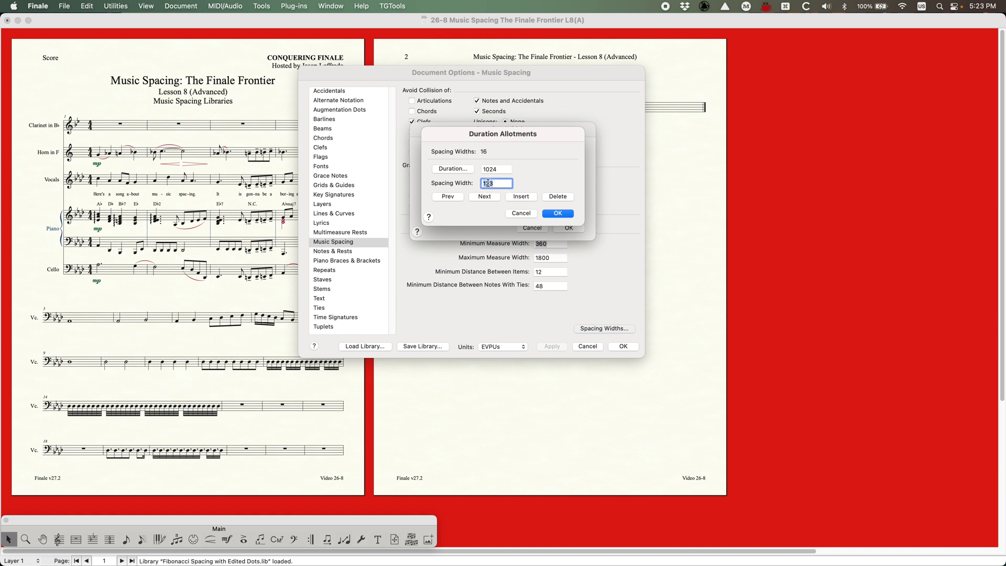
pyautogui.click(521, 213)
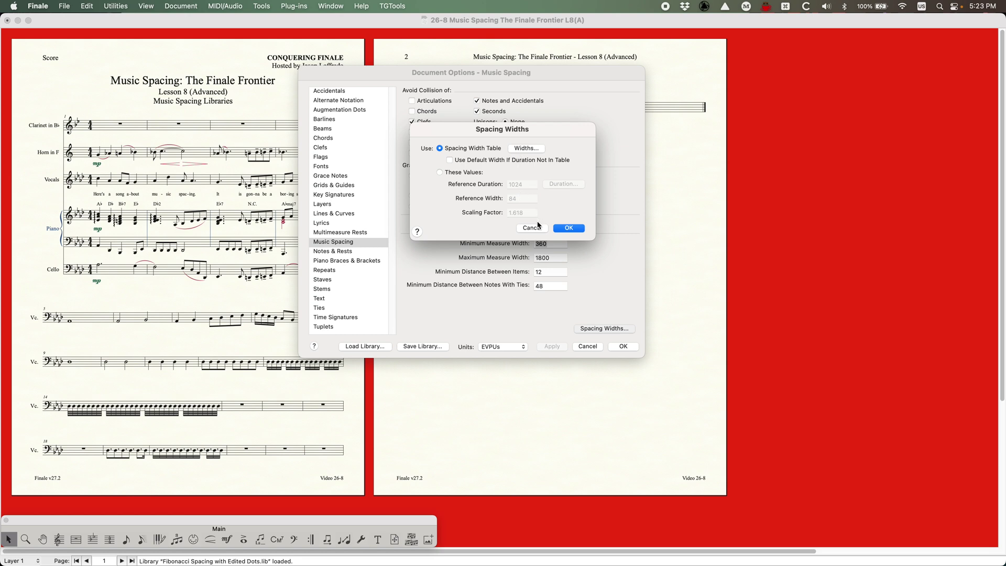
pyautogui.click(569, 229)
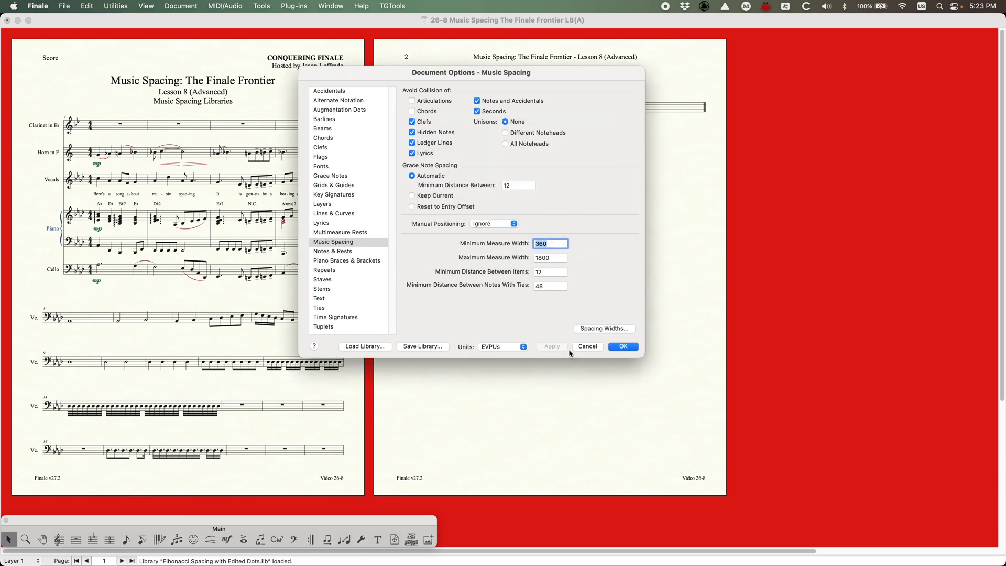
pyautogui.click(624, 346)
# - Apply note spacing to the whole score with ⌘A and 4, then deselect
pyautogui.press('super+a')
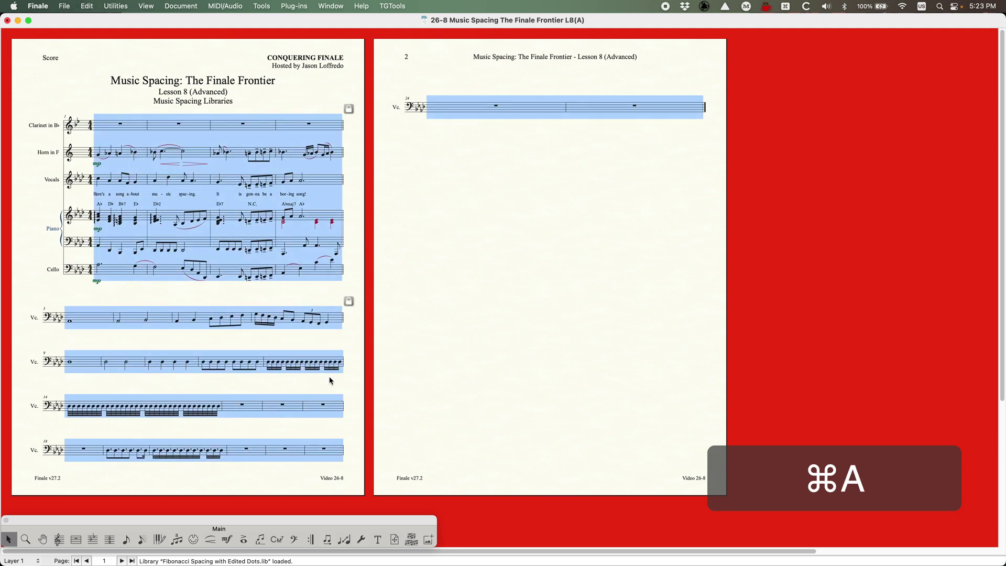
pyautogui.press('4')
pyautogui.click(253, 297)
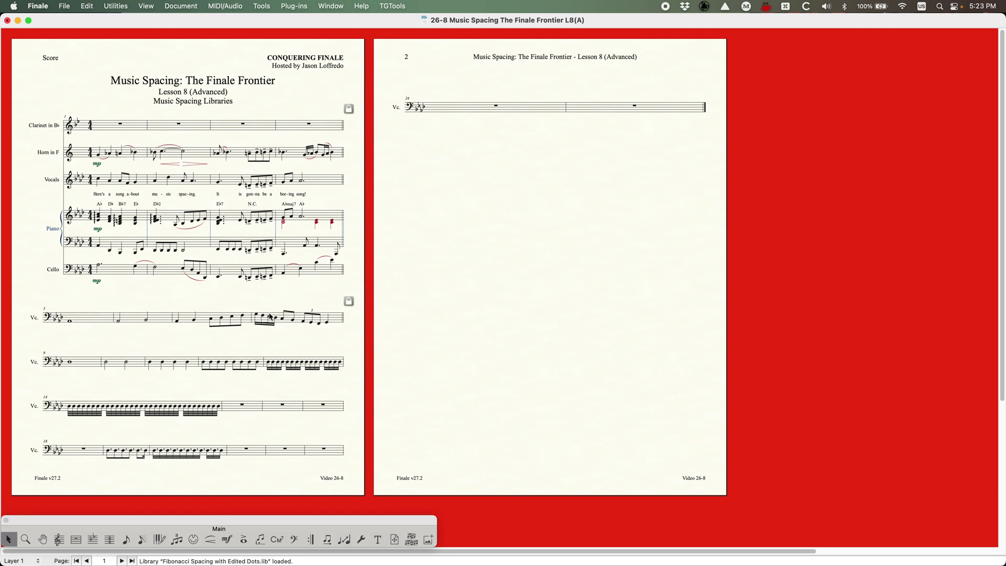
# - Load Loose Spacing.lib from the Music Spacing library folder
pyautogui.click(64, 6)
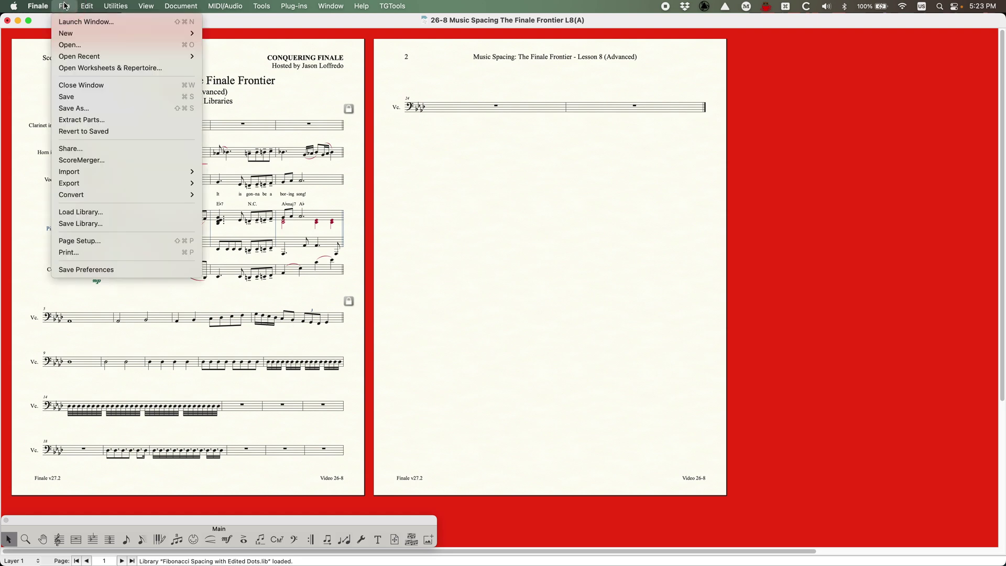
pyautogui.click(77, 213)
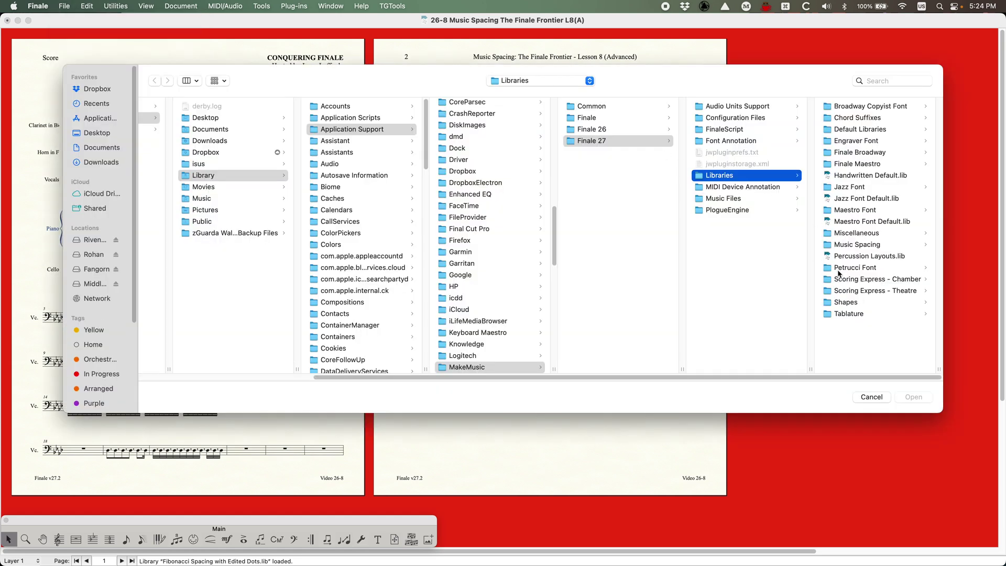
pyautogui.click(837, 245)
pyautogui.click(838, 141)
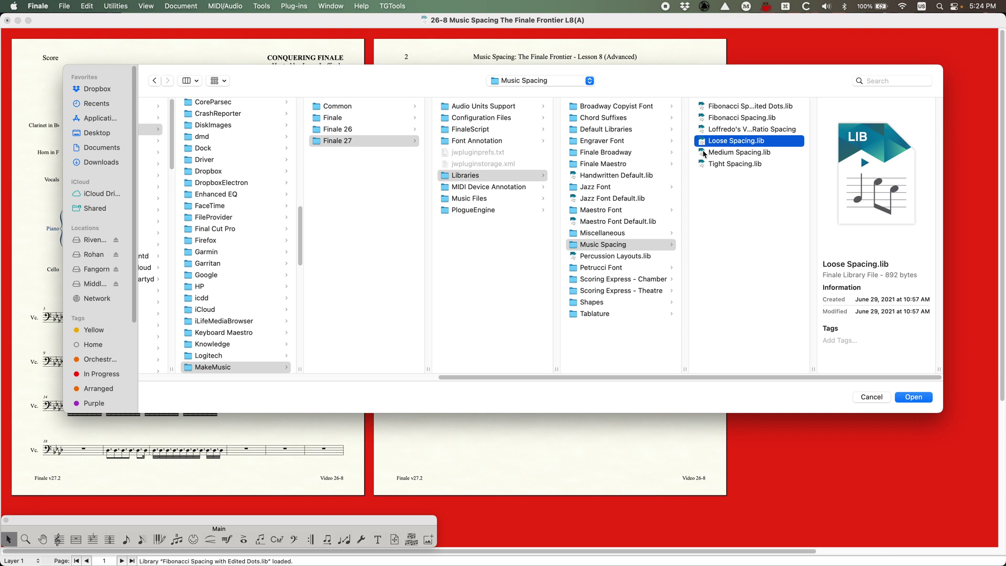
pyautogui.click(709, 152)
pyautogui.click(702, 166)
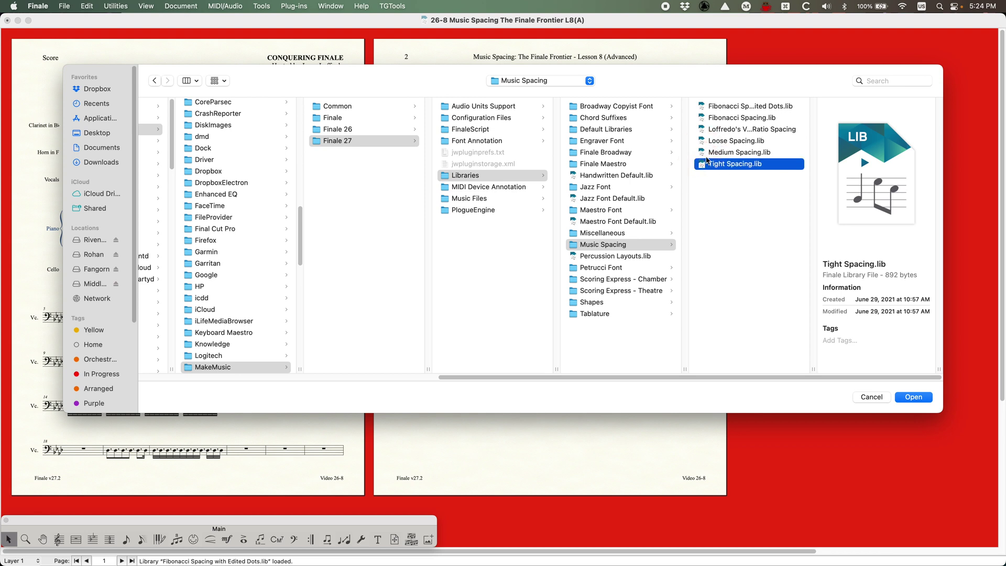
pyautogui.click(702, 140)
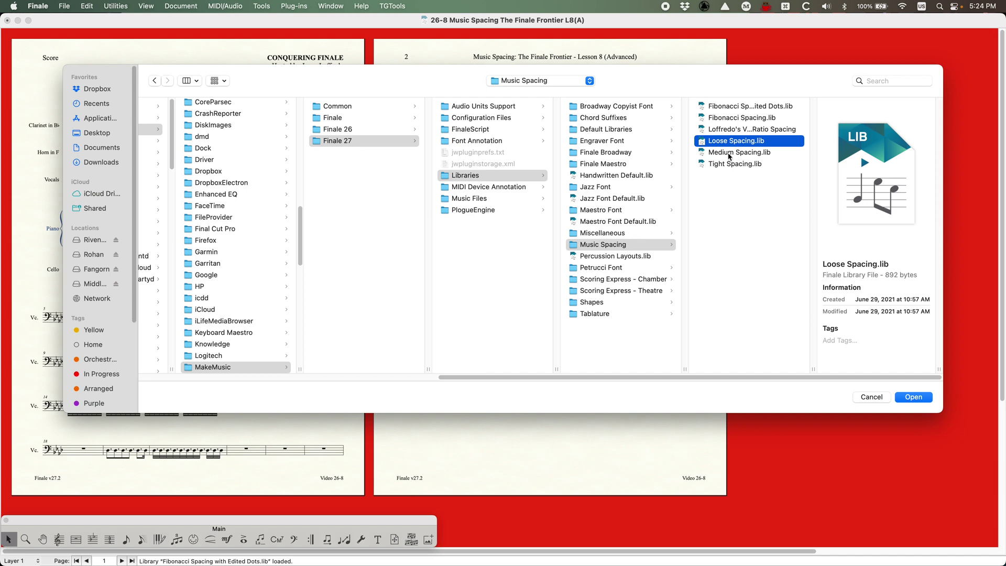
pyautogui.click(916, 399)
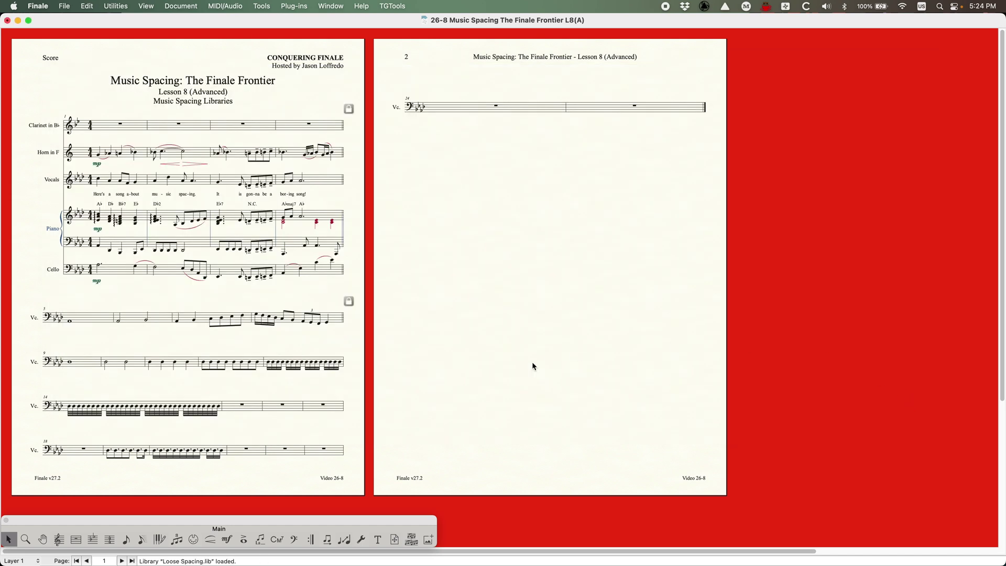
# - Respace all measures with Loose Spacing, then check measures 23, 19 and 20
pyautogui.press('super+a')
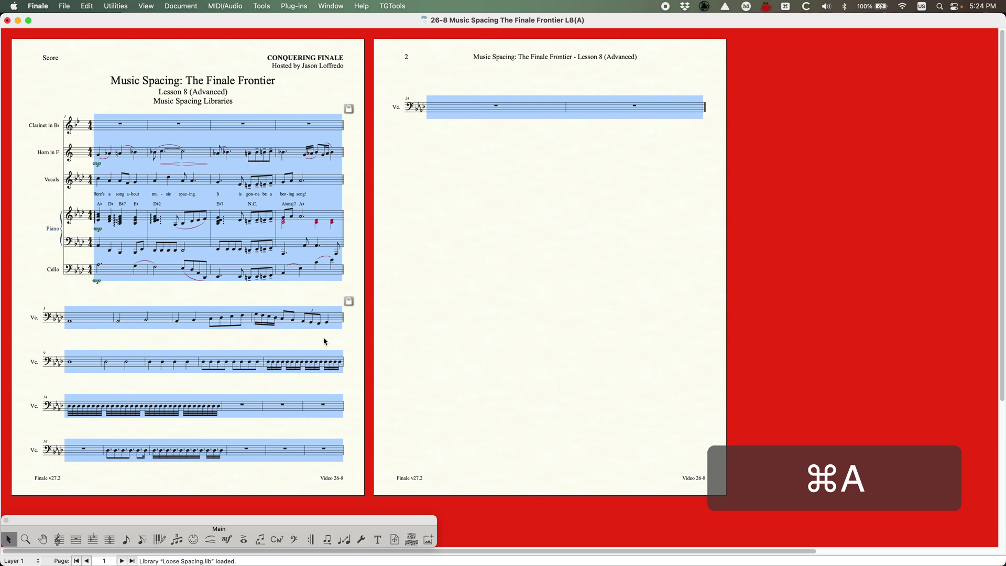
pyautogui.press('4')
pyautogui.click(277, 297)
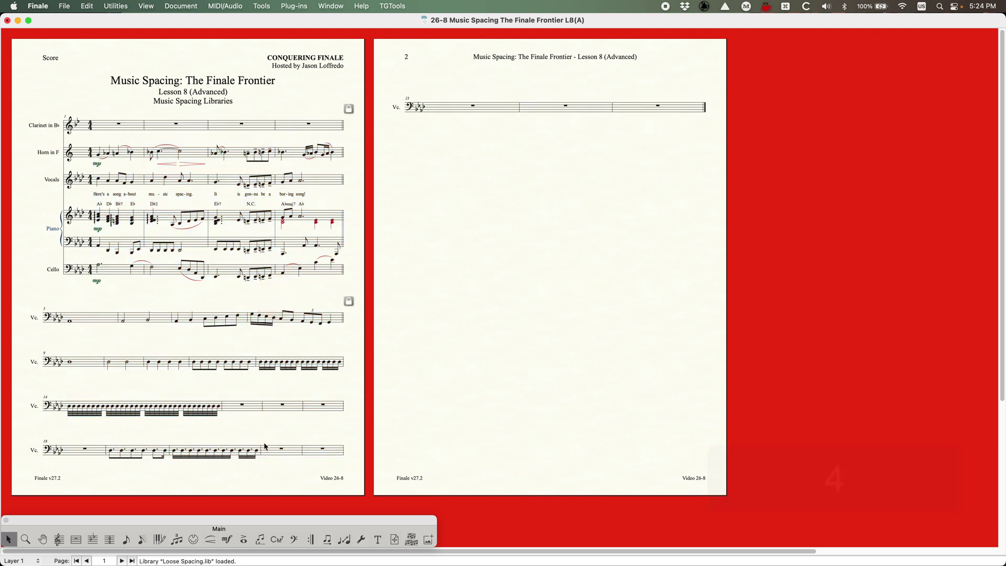
pyautogui.click(490, 107)
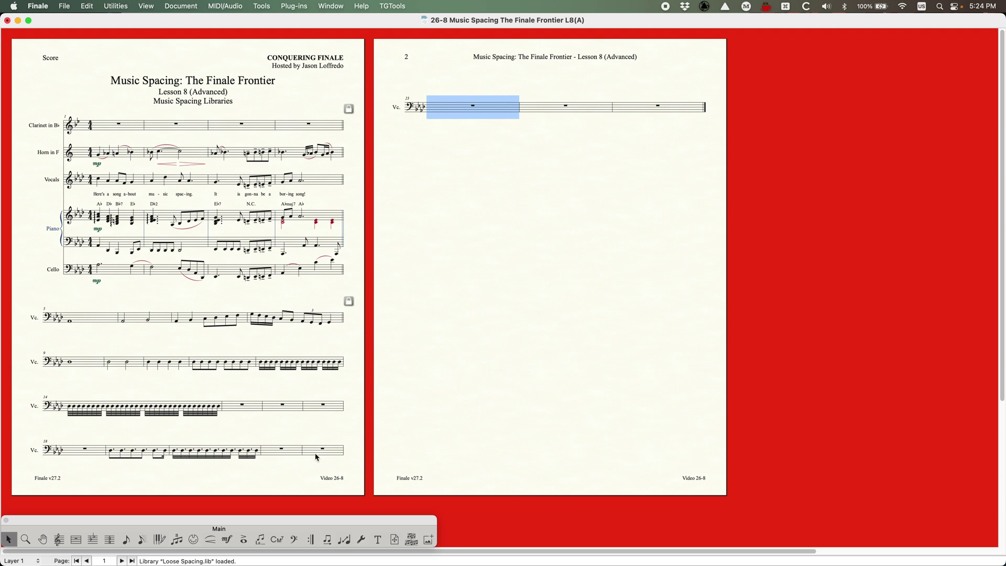
pyautogui.click(141, 451)
pyautogui.keyDown('shift'); pyautogui.click(239, 452); pyautogui.keyUp('shift')
pyautogui.click(299, 429)
# - View the Loose Spacing minimum measure width in inches, then return units to EVPUs
pyautogui.press('super+alt+a')
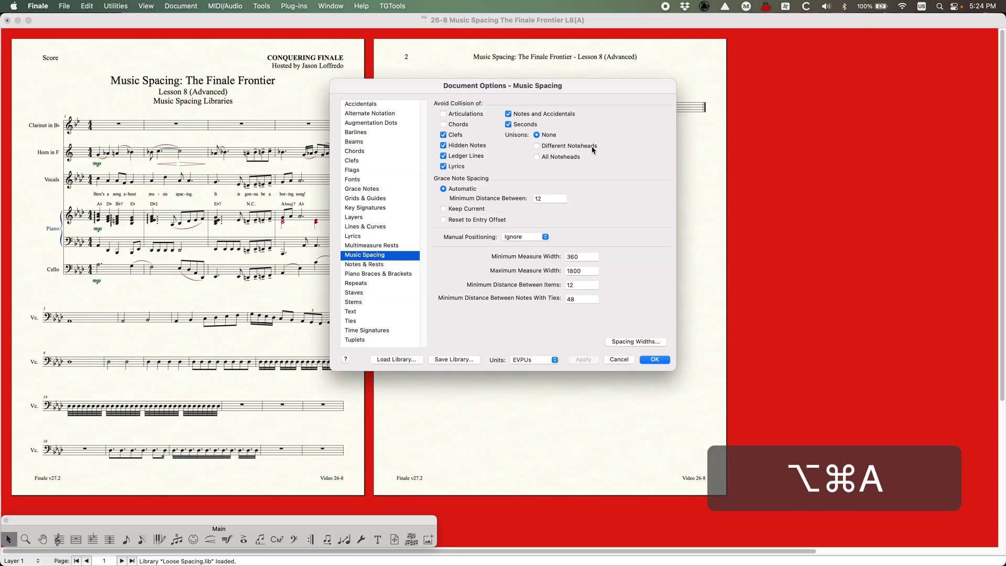
pyautogui.click(538, 360)
pyautogui.click(534, 372)
pyautogui.doubleClick(582, 257)
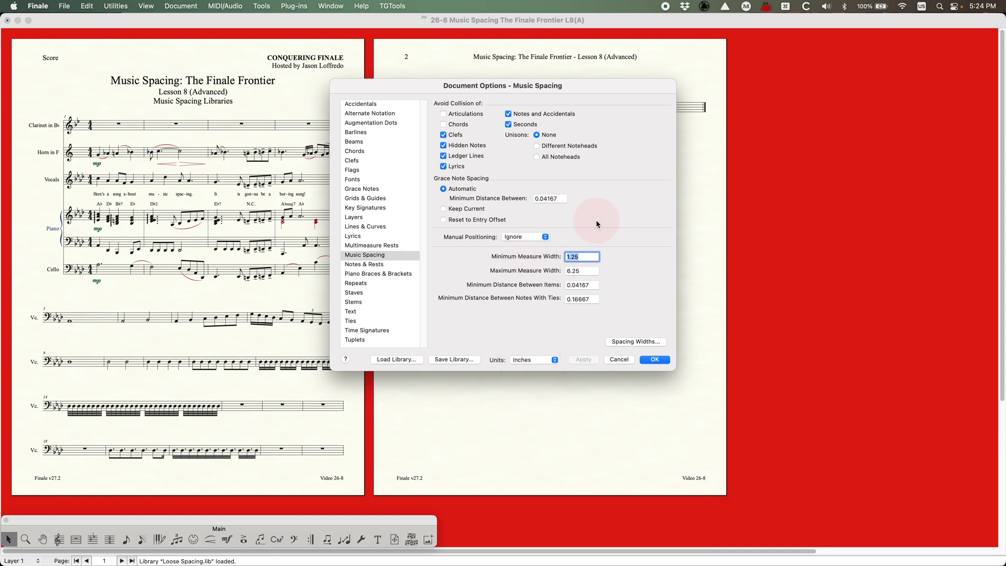
pyautogui.click(529, 361)
pyautogui.click(534, 348)
# - Step through the Loose Spacing duration allotments and cancel out of all dialogs
pyautogui.click(636, 341)
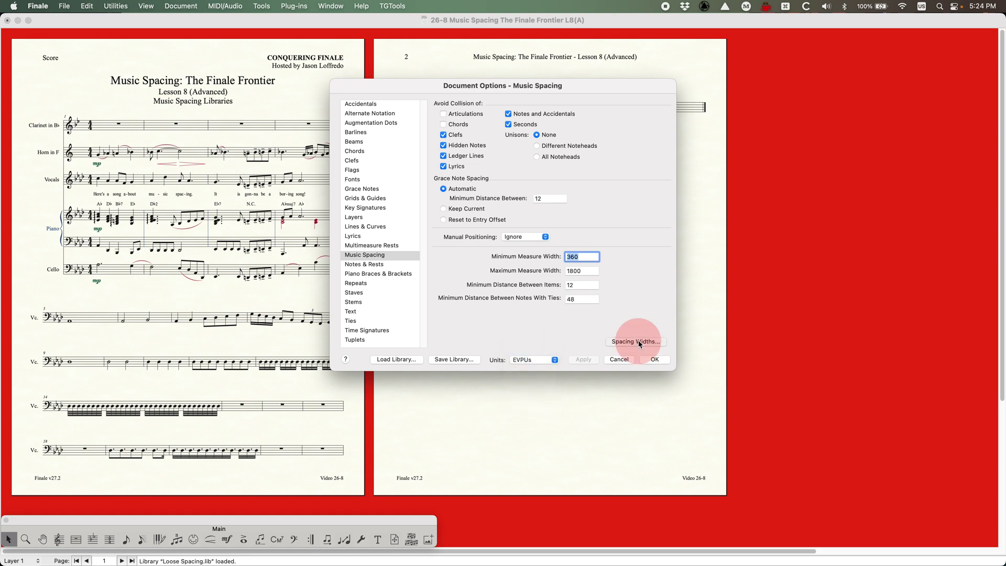
pyautogui.click(532, 148)
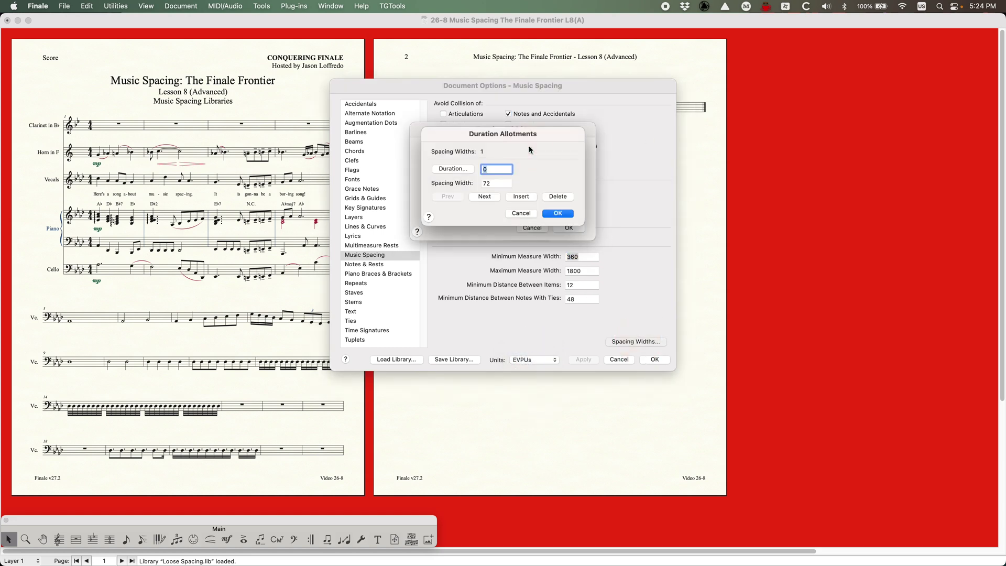
pyautogui.click(484, 197)
pyautogui.click(485, 197)
pyautogui.click(485, 197)
pyautogui.click(485, 197)
pyautogui.click(485, 196)
pyautogui.click(485, 197)
pyautogui.click(484, 196)
pyautogui.click(485, 196)
pyautogui.click(485, 196)
pyautogui.click(484, 196)
pyautogui.click(485, 196)
pyautogui.click(484, 196)
pyautogui.click(529, 213)
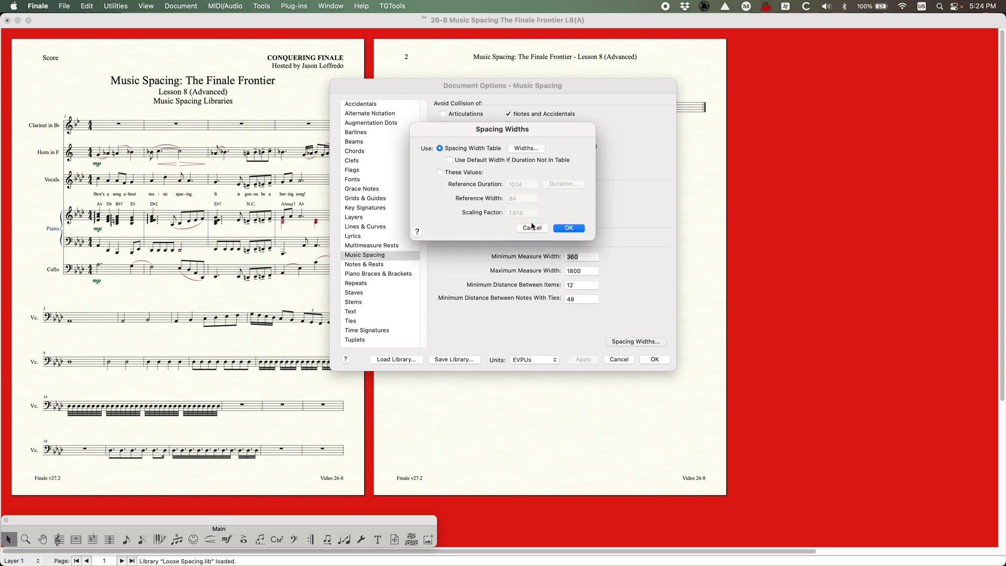
pyautogui.click(532, 228)
pyautogui.click(621, 360)
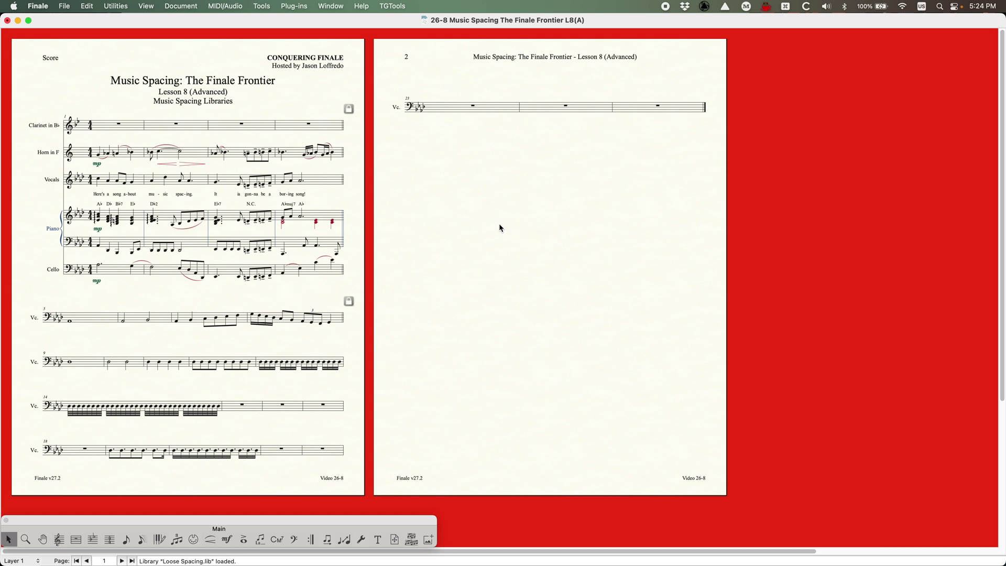
# - Load Tight Spacing.lib from the Music Spacing library folder
pyautogui.press('super+alt')
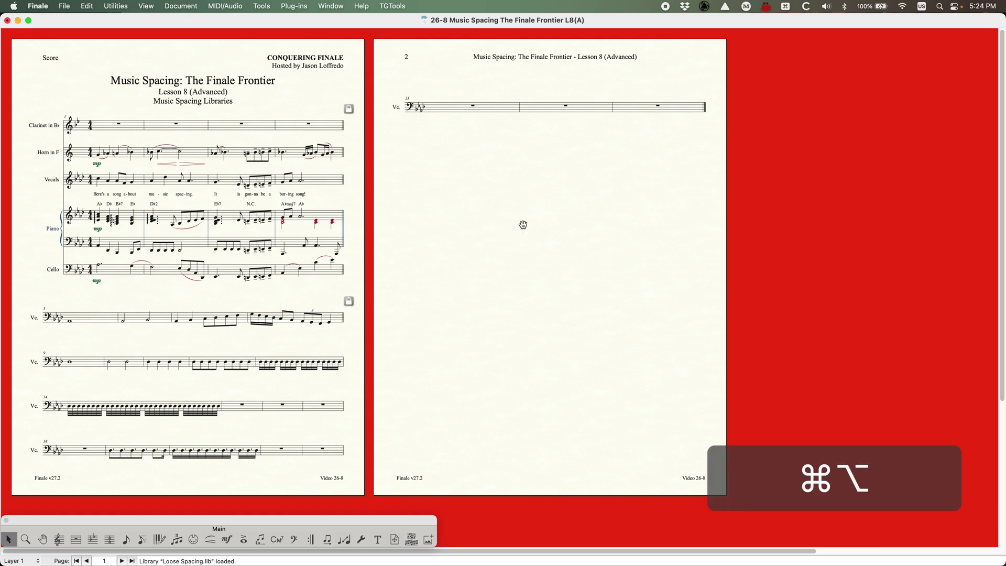
pyautogui.click(62, 6)
pyautogui.click(96, 213)
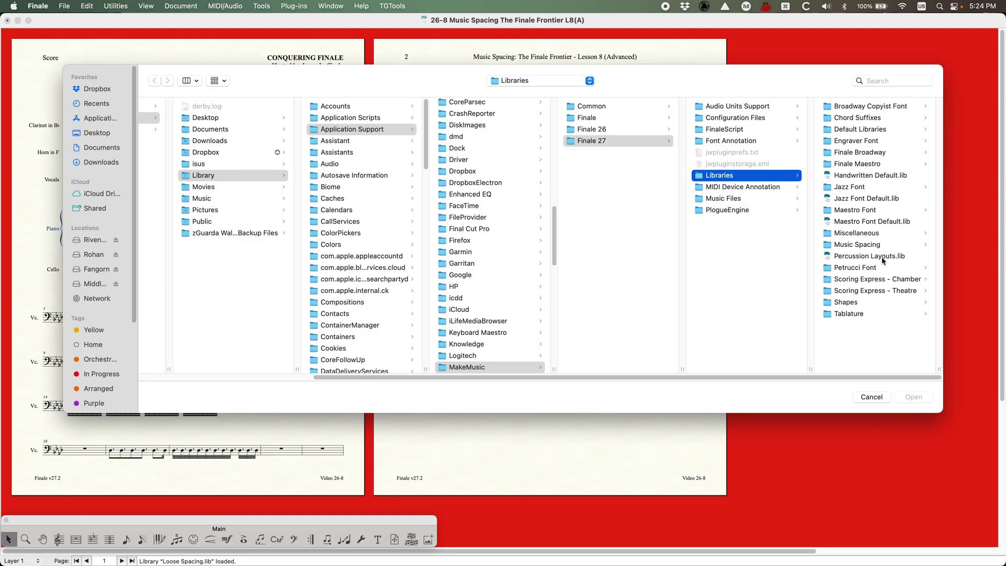
pyautogui.click(839, 245)
pyautogui.click(850, 164)
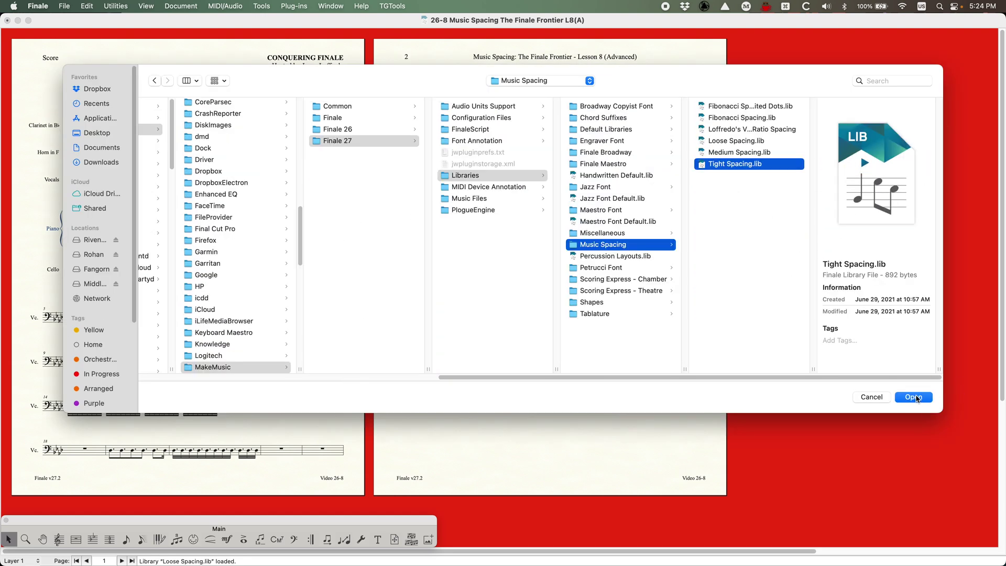
pyautogui.click(913, 397)
# - Respace the whole score with Tight Spacing and check measure 24
pyautogui.press('super+a')
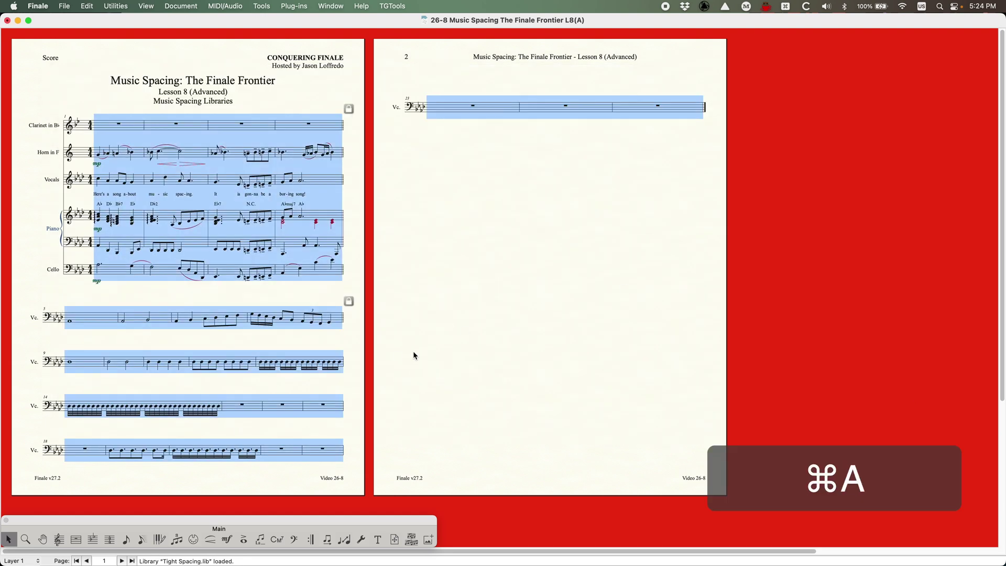
pyautogui.press('4')
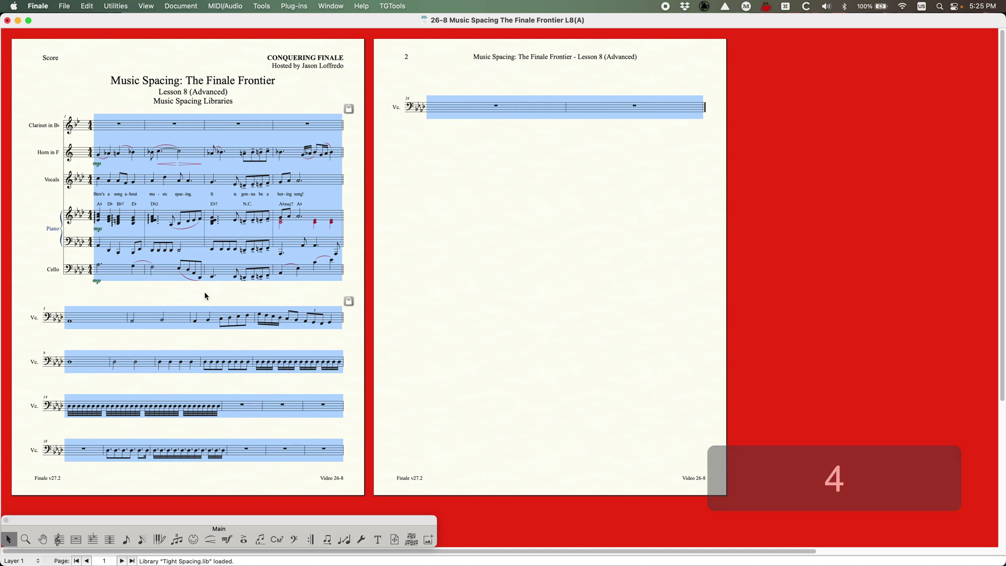
pyautogui.click(201, 289)
pyautogui.click(511, 106)
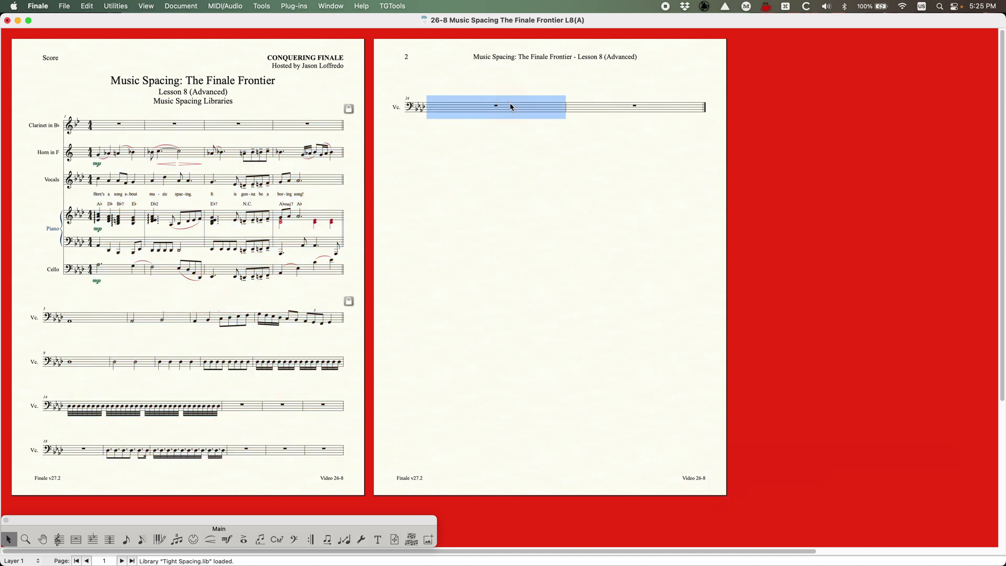
# - View the Tight Spacing minimum measure width in inches, then switch back to EVPUs
pyautogui.press('alt+super+a')
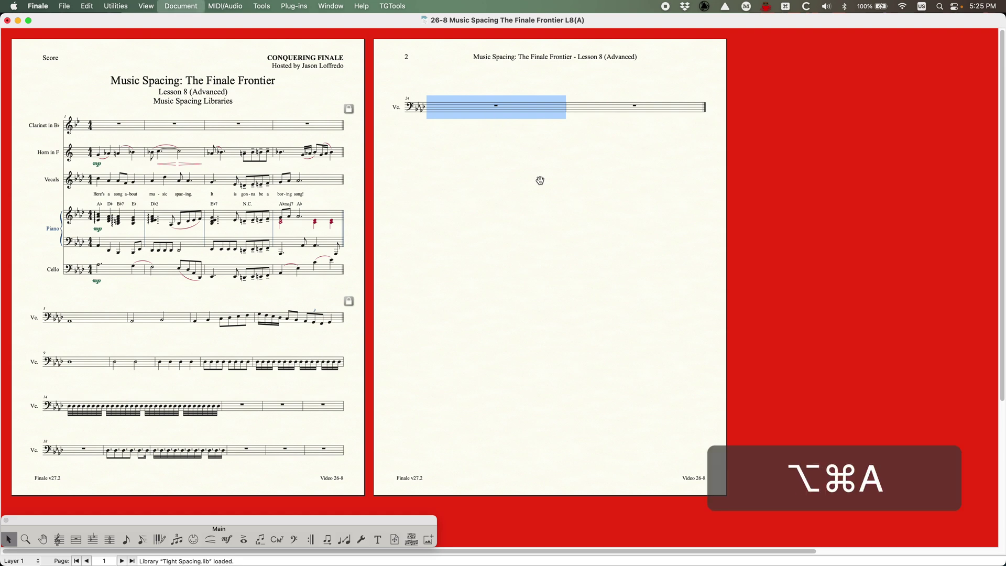
pyautogui.click(540, 359)
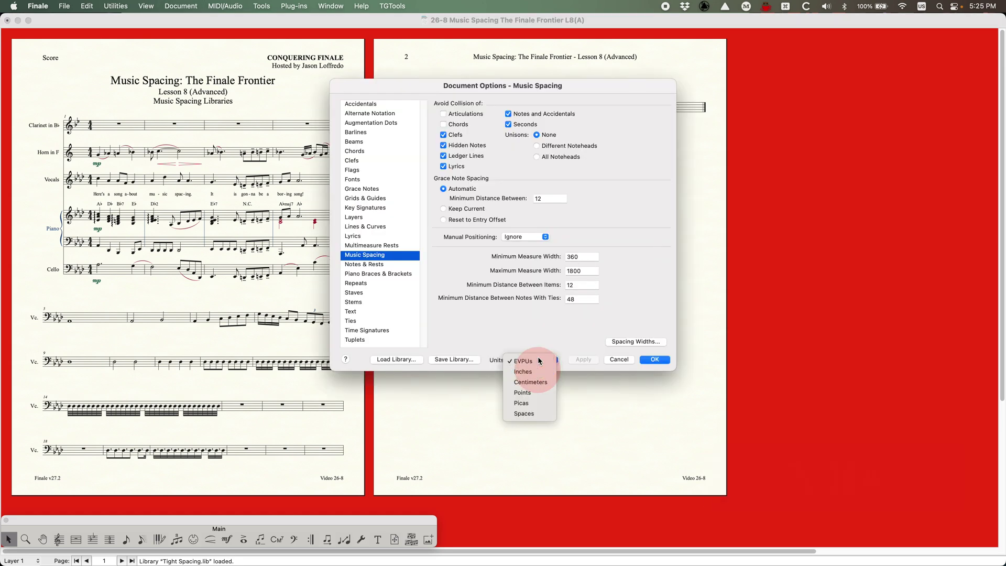
pyautogui.click(527, 369)
pyautogui.click(587, 256)
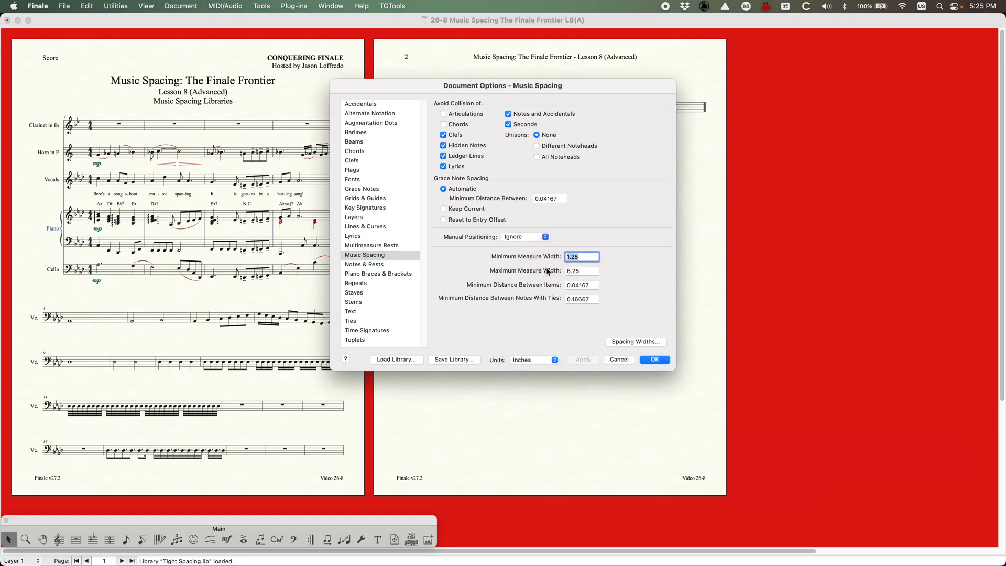
pyautogui.click(542, 360)
pyautogui.press('Return')
# - Step through the Tight Spacing duration allotments, then close all spacing dialogs
pyautogui.click(621, 341)
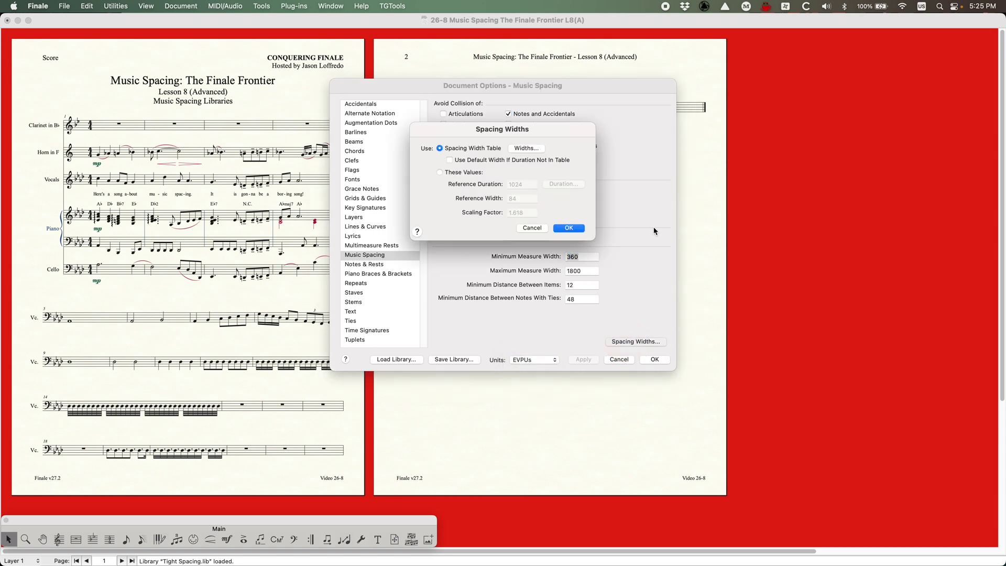
pyautogui.click(527, 150)
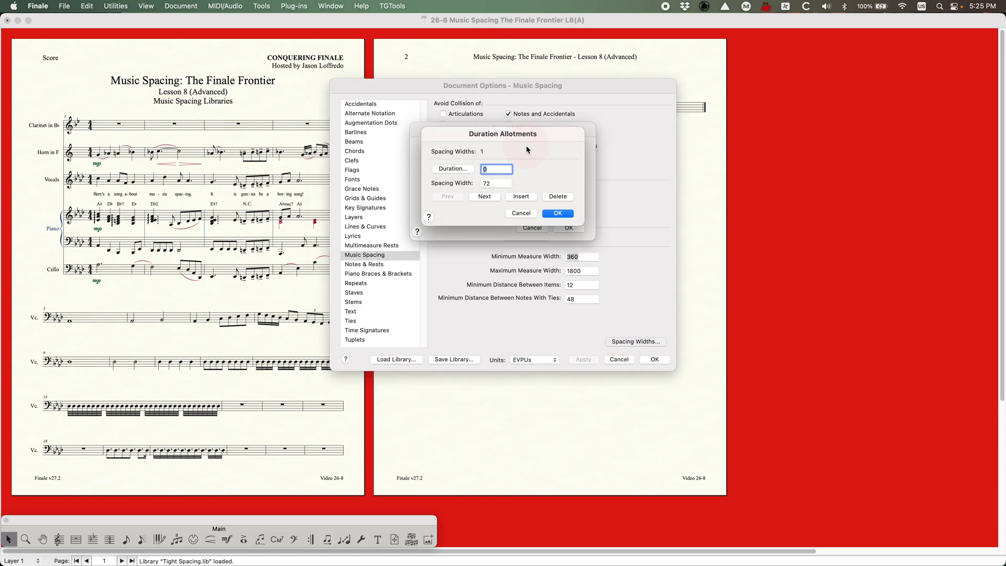
pyautogui.click(485, 197)
pyautogui.click(485, 197)
pyautogui.click(485, 197)
pyautogui.click(484, 196)
pyautogui.click(485, 197)
pyautogui.click(485, 196)
pyautogui.click(484, 196)
pyautogui.click(484, 196)
pyautogui.click(484, 196)
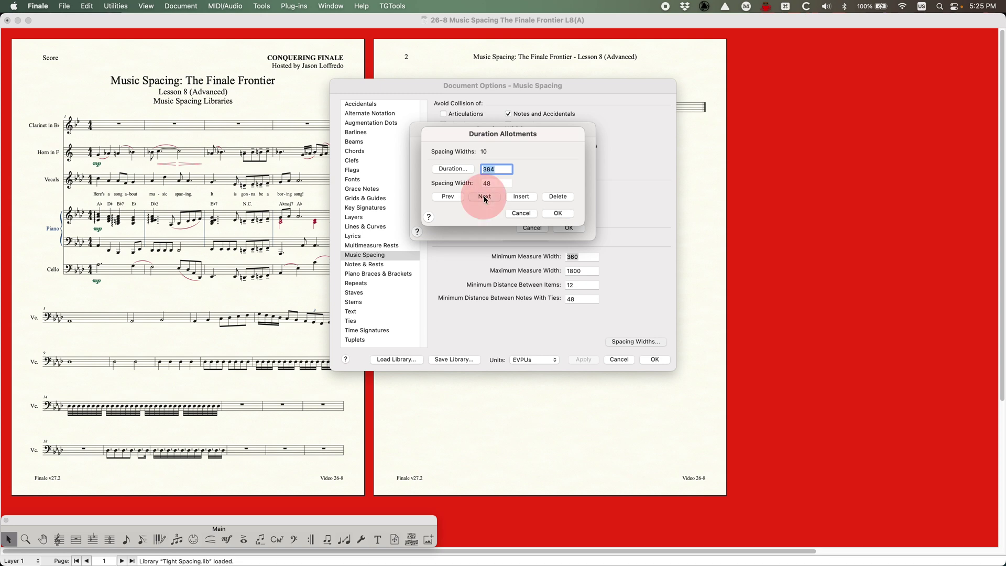
pyautogui.click(485, 196)
pyautogui.click(485, 196)
pyautogui.click(484, 196)
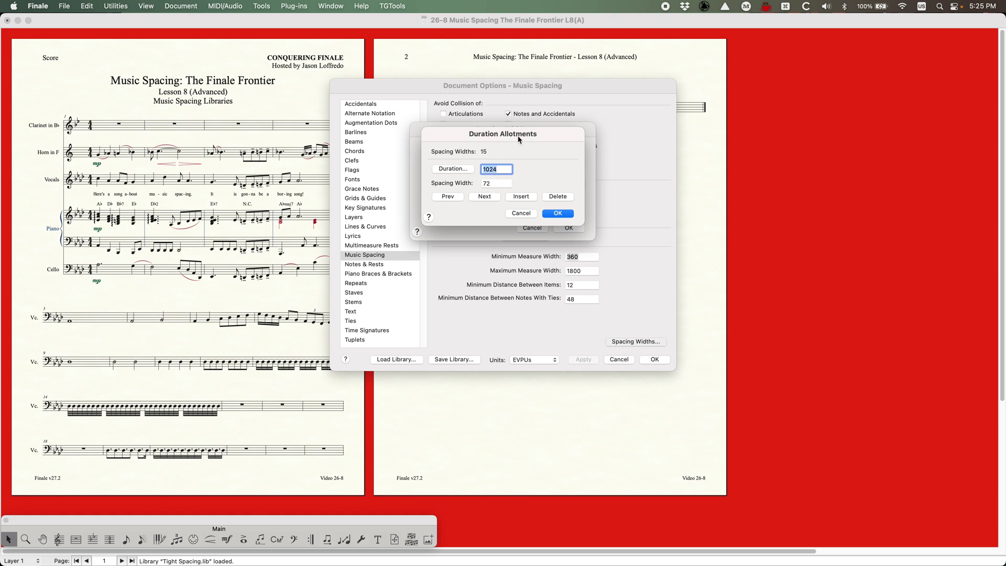
pyautogui.click(493, 185)
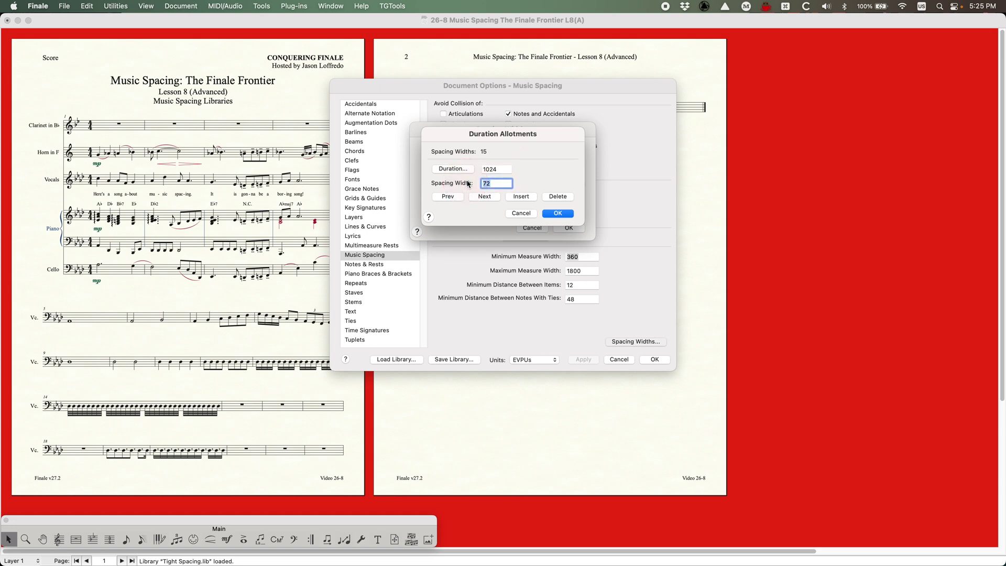
pyautogui.click(561, 214)
pyautogui.click(569, 229)
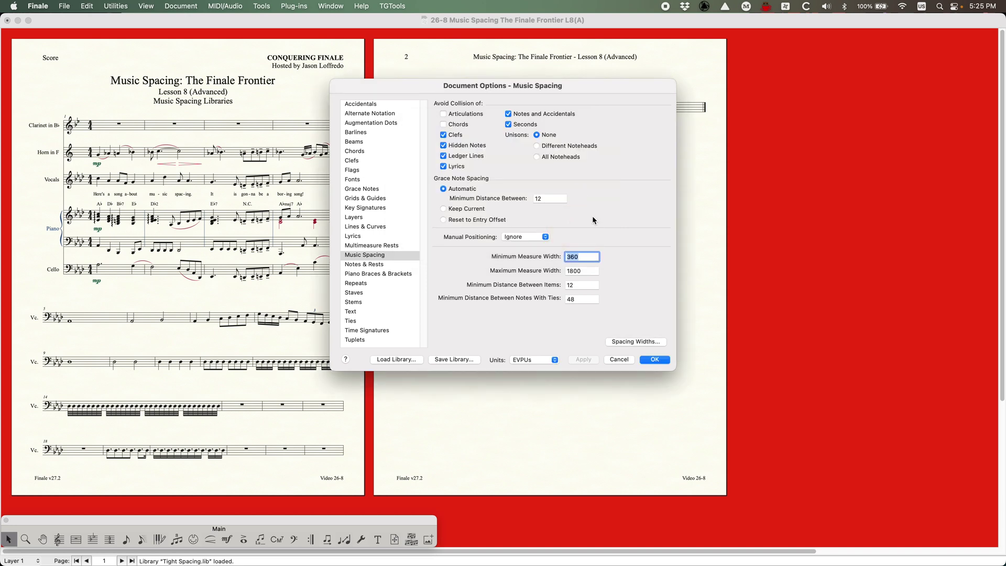
pyautogui.click(620, 360)
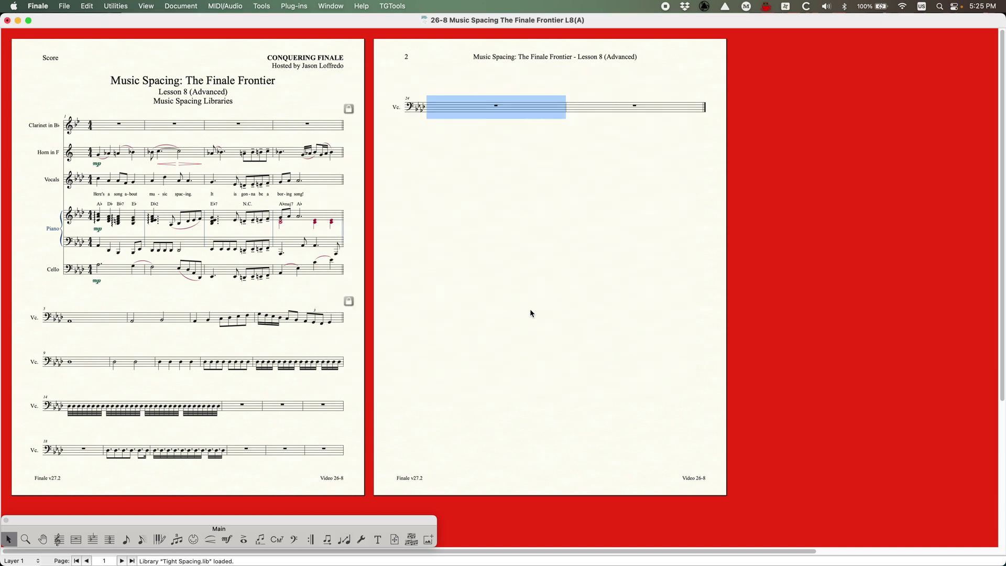
# - Load Medium Spacing.lib and respace the whole score with it
pyautogui.click(62, 6)
pyautogui.click(570, 215)
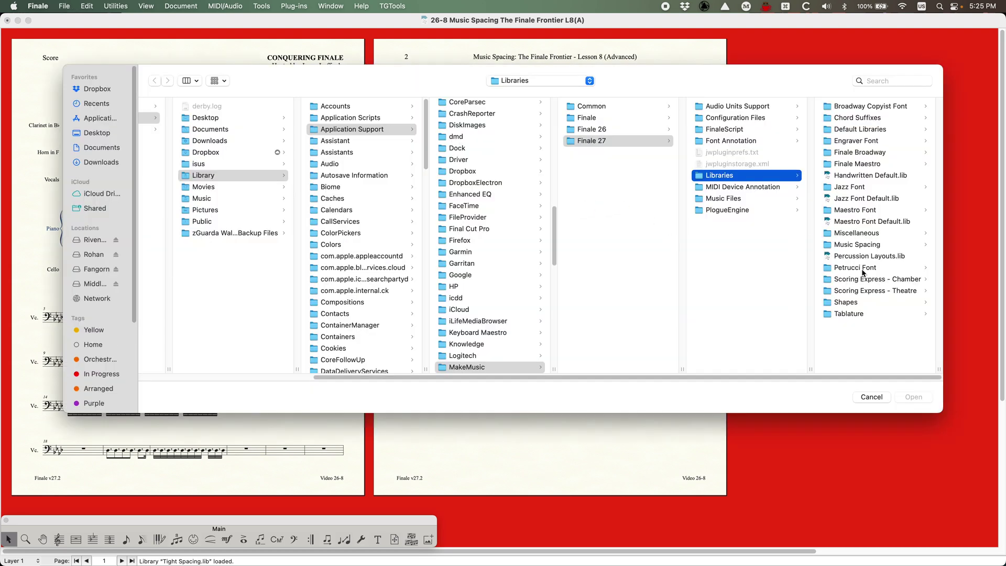
pyautogui.click(848, 244)
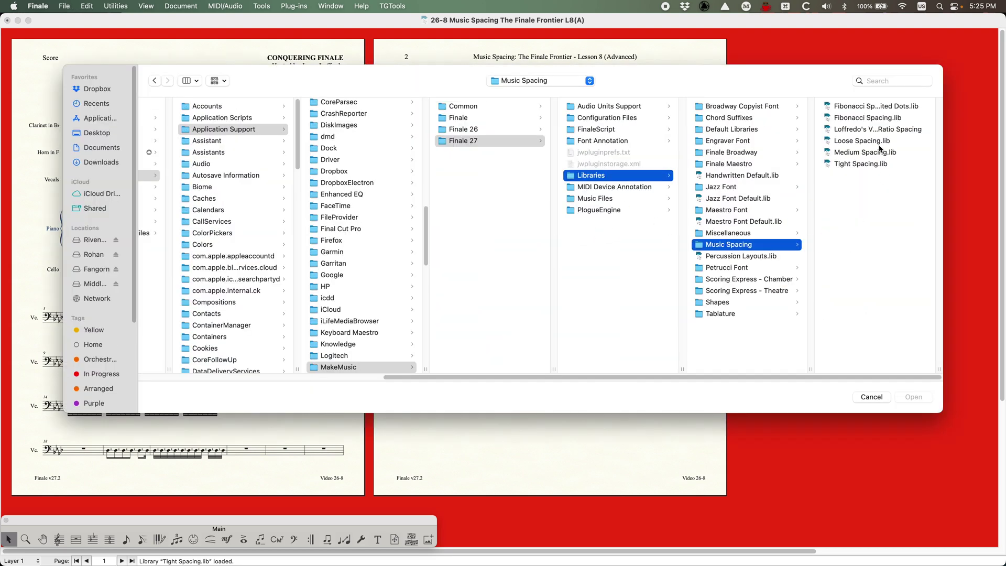
pyautogui.click(870, 153)
pyautogui.click(913, 397)
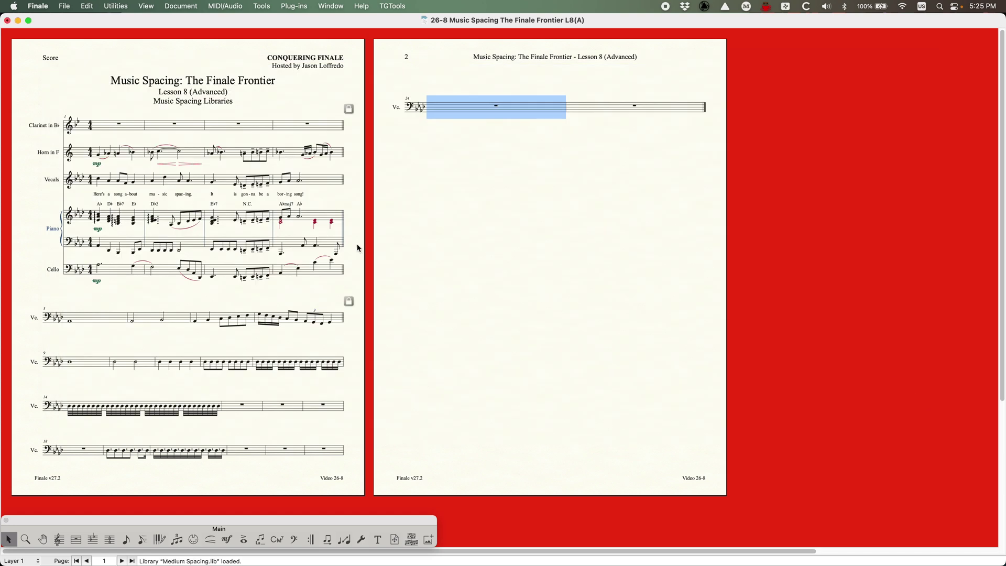
pyautogui.press('super+a')
pyautogui.press('4')
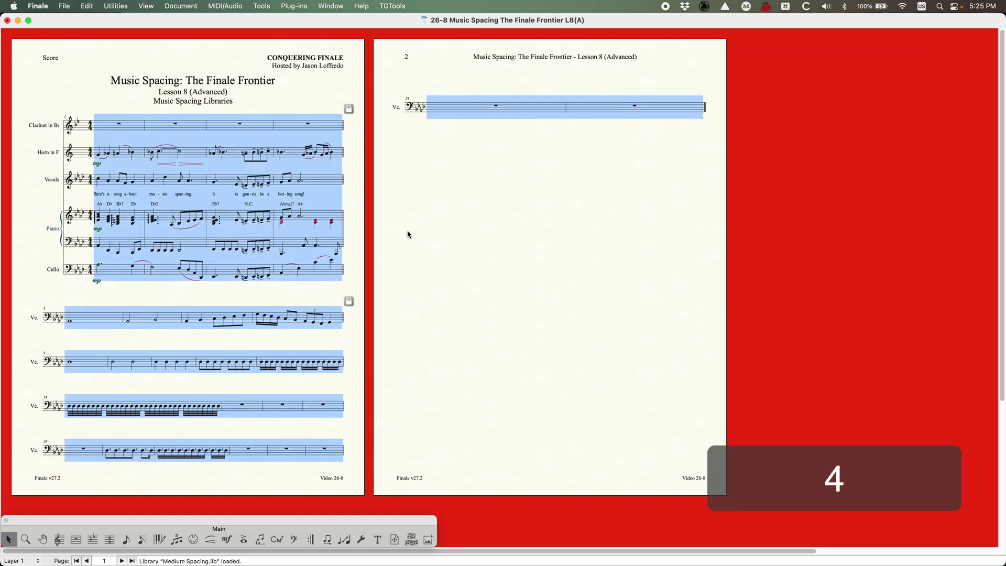
# - Check the Medium Spacing minimum measure width in inches and preview its duration allotments
pyautogui.press('alt+super+a')
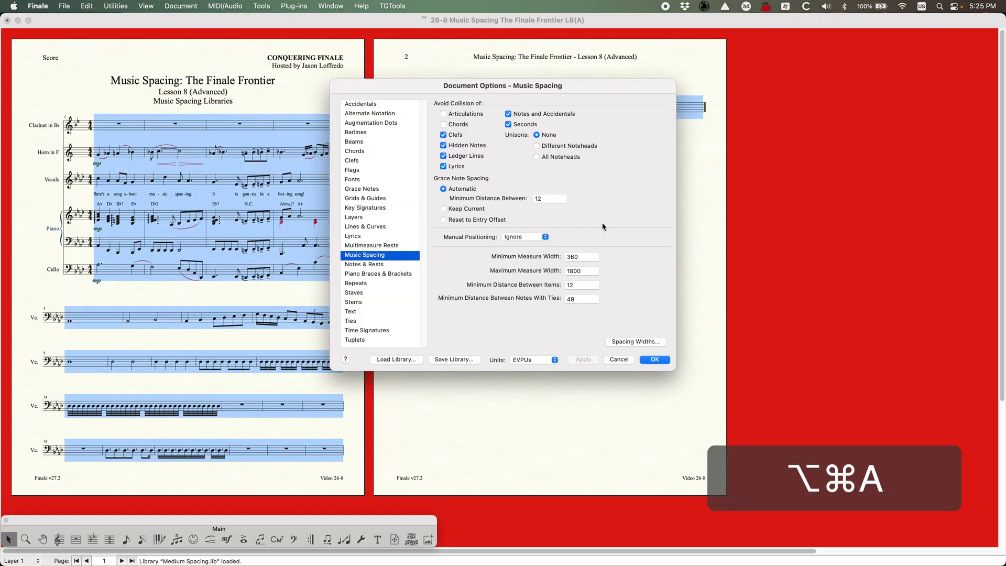
pyautogui.click(536, 360)
pyautogui.click(530, 372)
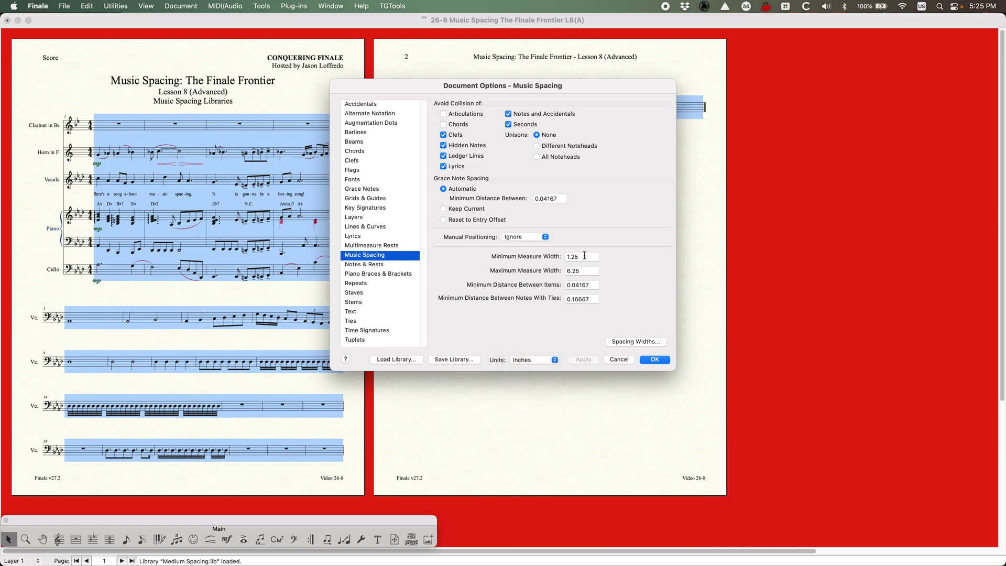
pyautogui.doubleClick(567, 253)
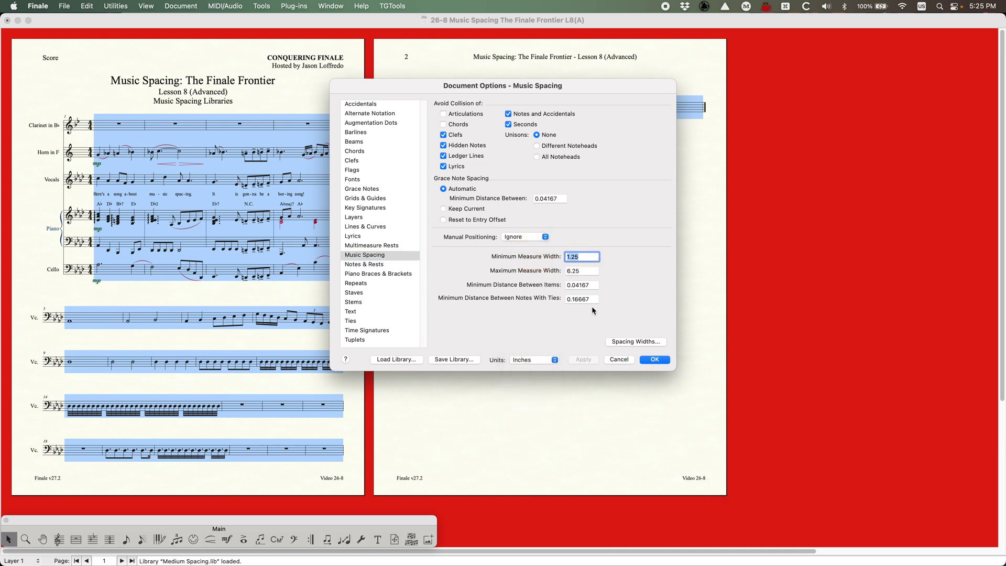
pyautogui.click(635, 341)
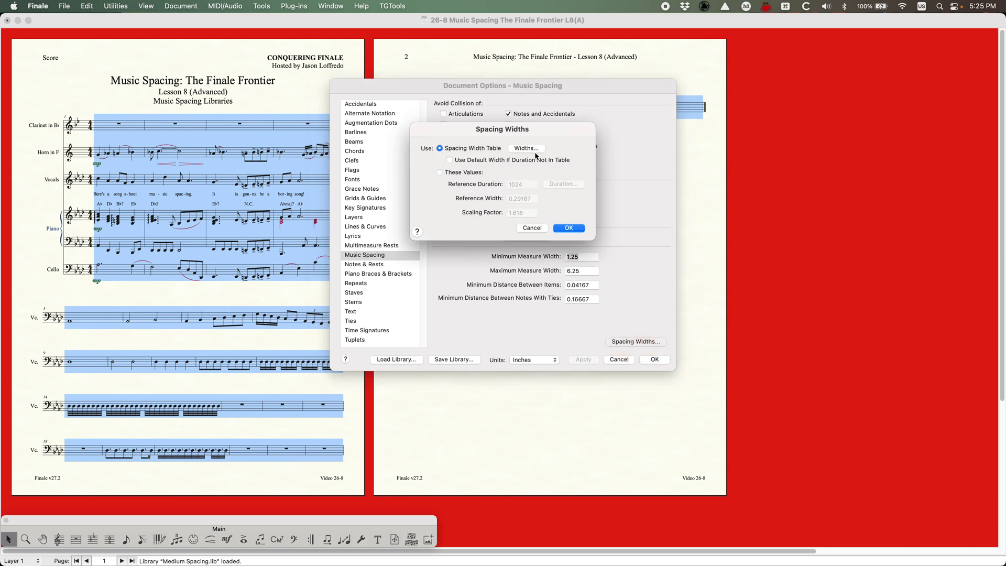
pyautogui.click(526, 149)
pyautogui.click(484, 197)
pyautogui.click(484, 196)
pyautogui.click(517, 213)
pyautogui.click(532, 227)
# - Switch units back to EVPUs and step through duration allotments to the last entry
pyautogui.click(539, 359)
pyautogui.click(539, 350)
pyautogui.click(635, 341)
pyautogui.click(525, 149)
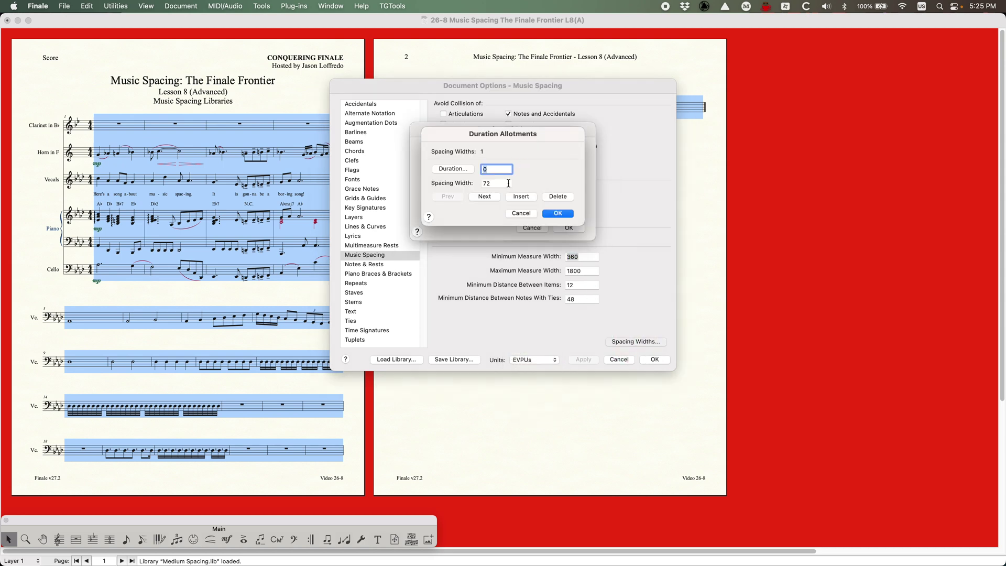
pyautogui.click(492, 196)
pyautogui.click(492, 196)
pyautogui.click(493, 196)
pyautogui.click(492, 196)
pyautogui.click(491, 196)
# - Check the 84 spacing width value, then close all Music Spacing dialogs
pyautogui.click(465, 183)
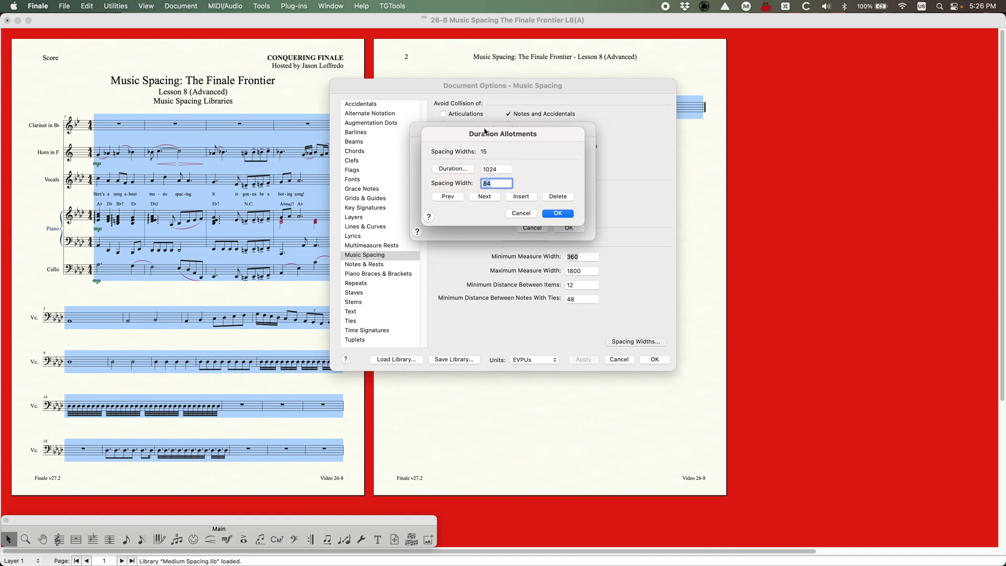
pyautogui.moveTo(585, 135); pyautogui.dragTo(517, 263)
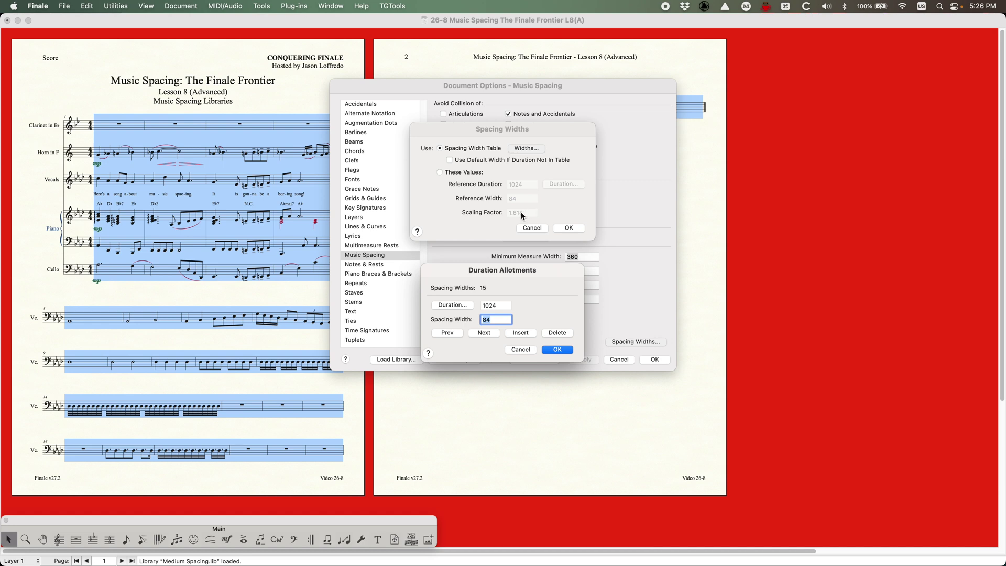
pyautogui.moveTo(492, 270); pyautogui.dragTo(504, 174)
pyautogui.click(555, 254)
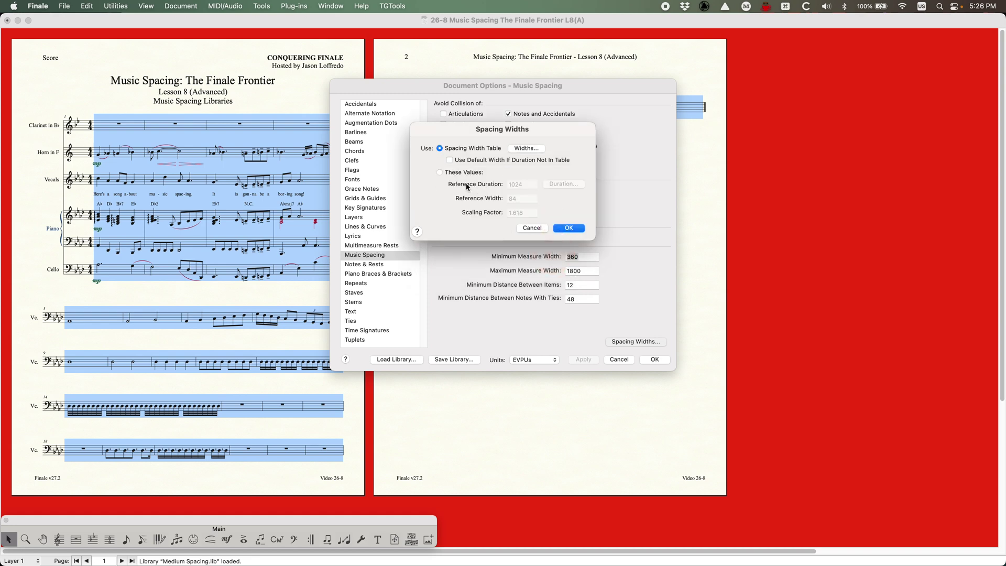
pyautogui.click(571, 229)
pyautogui.click(653, 360)
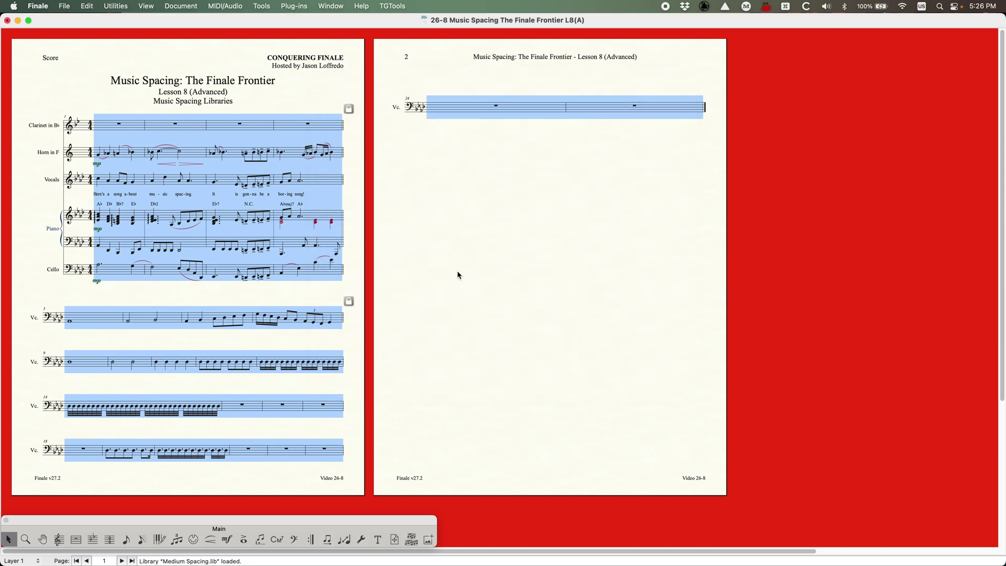
# - Load Fibonacci Spacing.lib and respace the score so it fits on page 1
pyautogui.press('4')
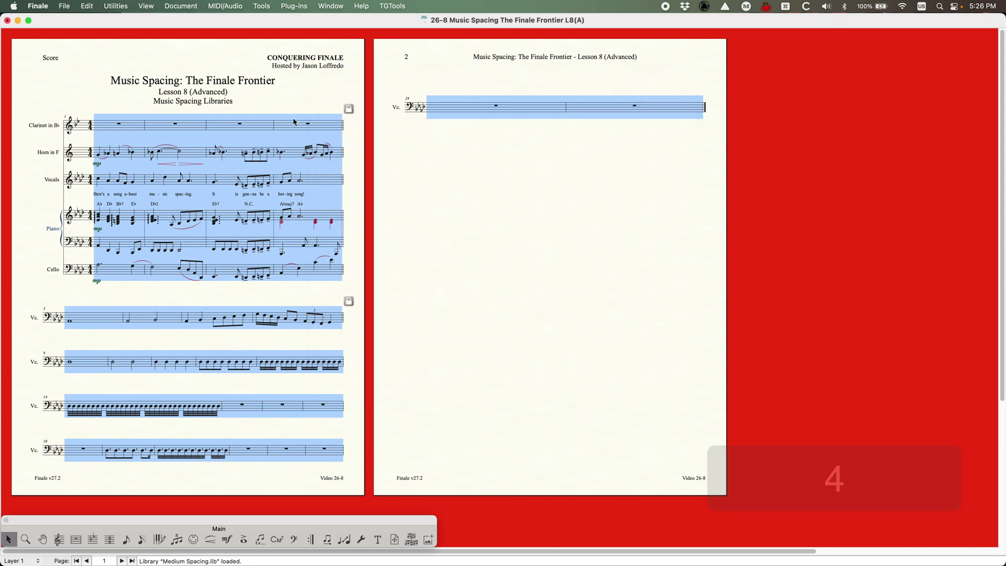
pyautogui.click(64, 6)
pyautogui.click(116, 216)
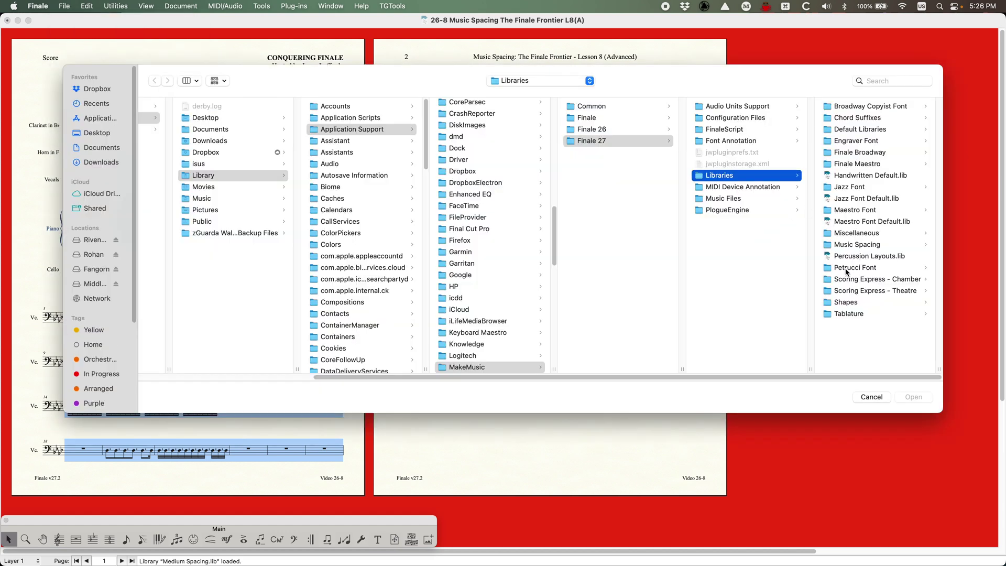
pyautogui.click(830, 244)
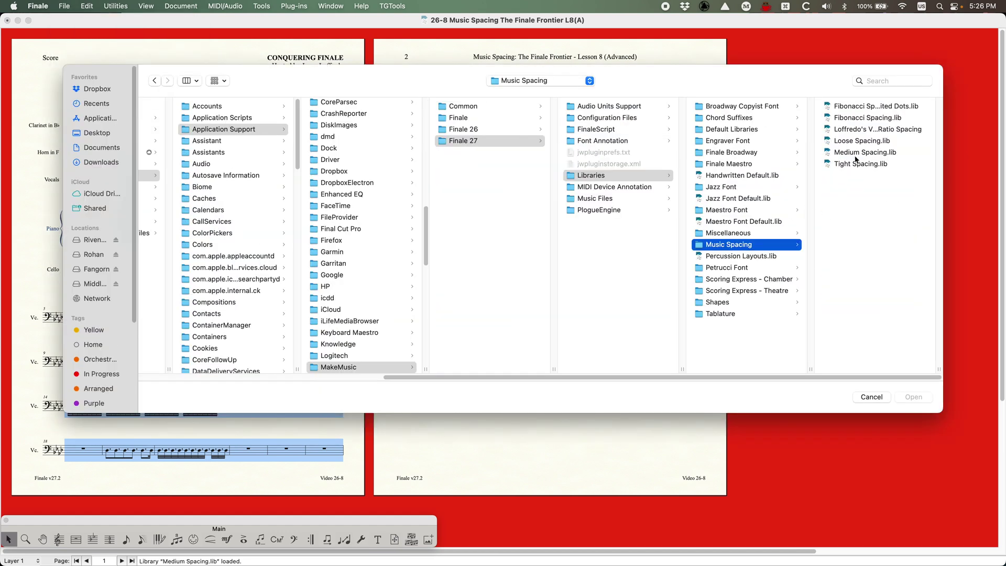
pyautogui.click(836, 118)
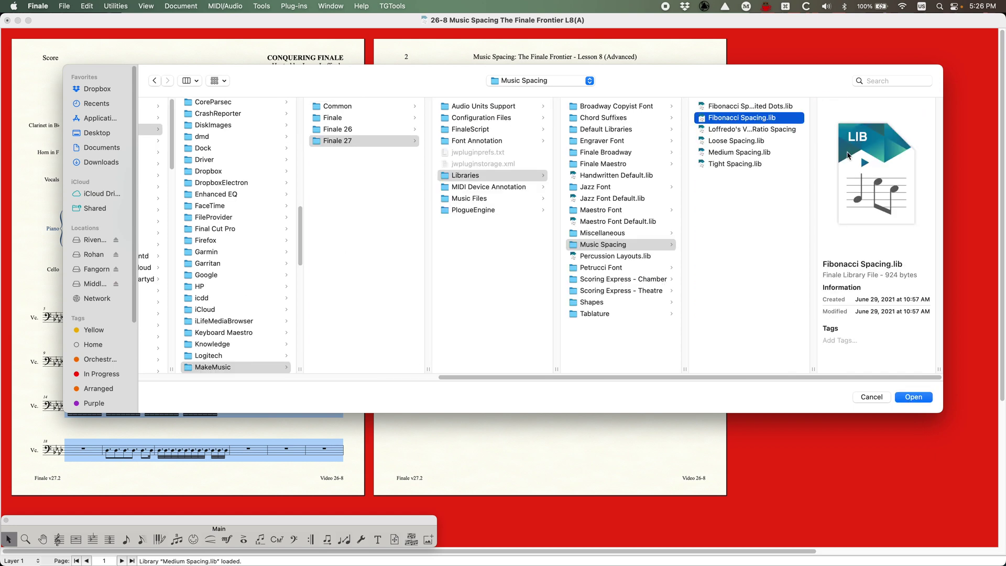
pyautogui.click(909, 401)
pyautogui.press('4')
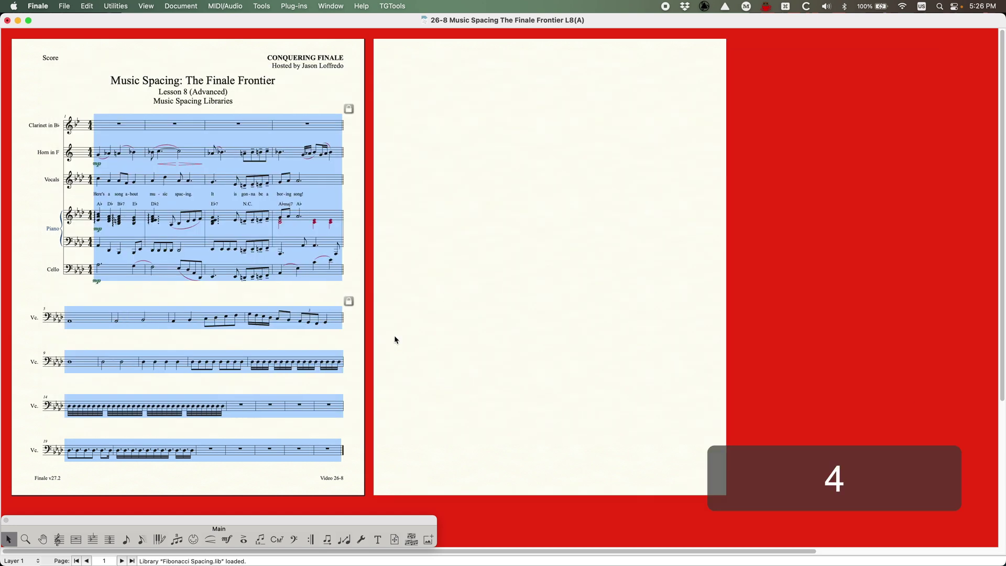
pyautogui.click(291, 89)
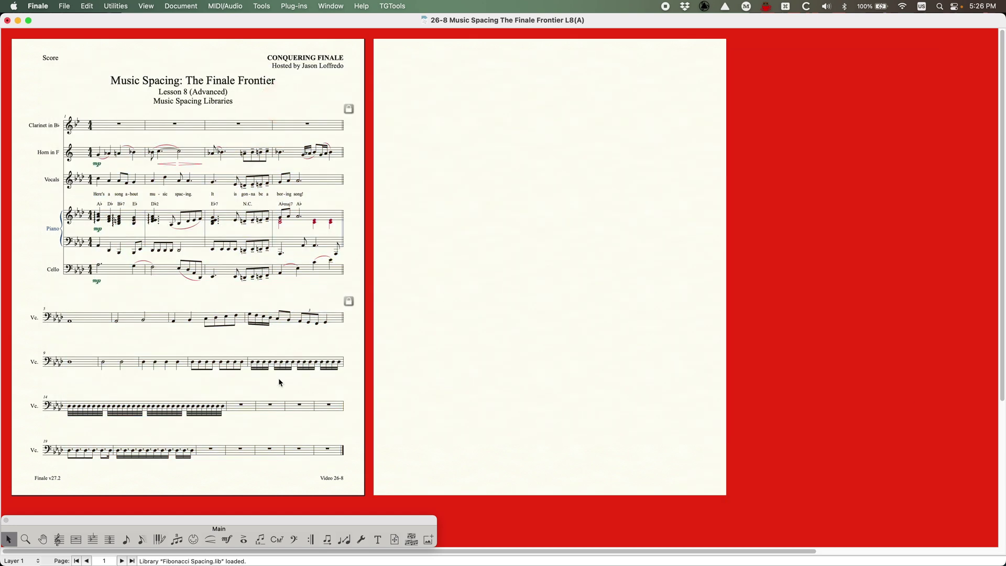
# - View the Music Spacing options in inches and close them without changes
pyautogui.press('alt+super+a')
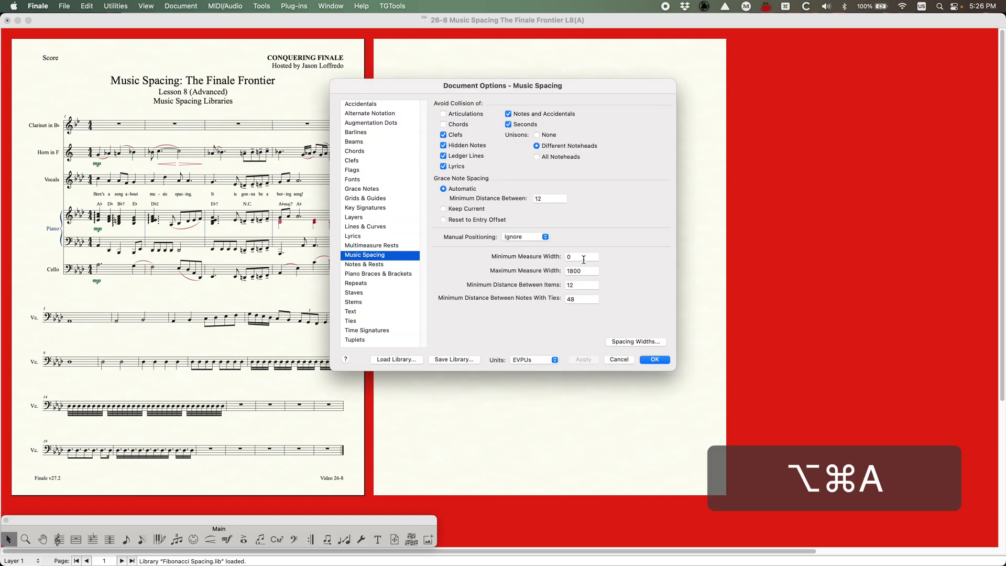
pyautogui.click(535, 359)
pyautogui.click(534, 375)
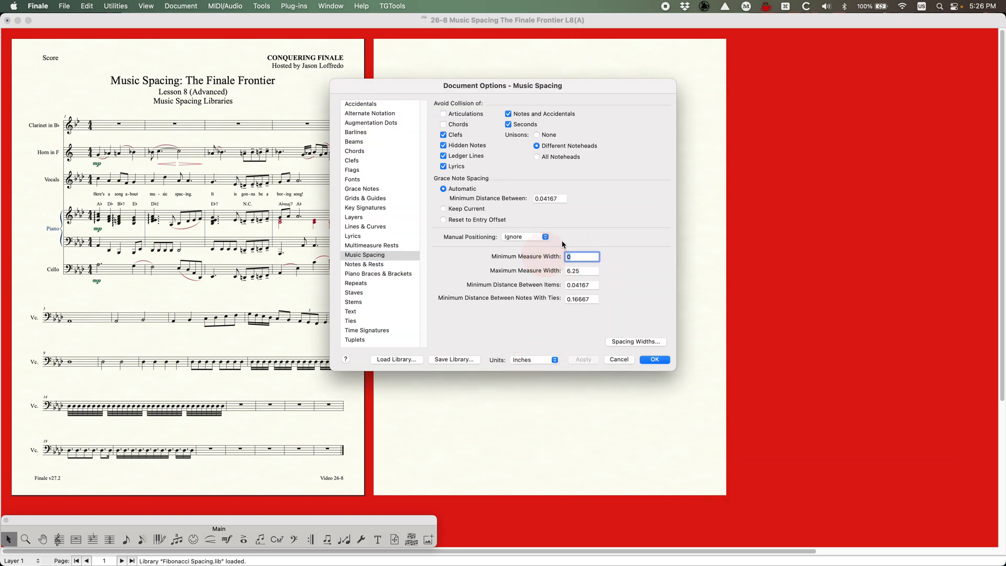
pyautogui.click(619, 360)
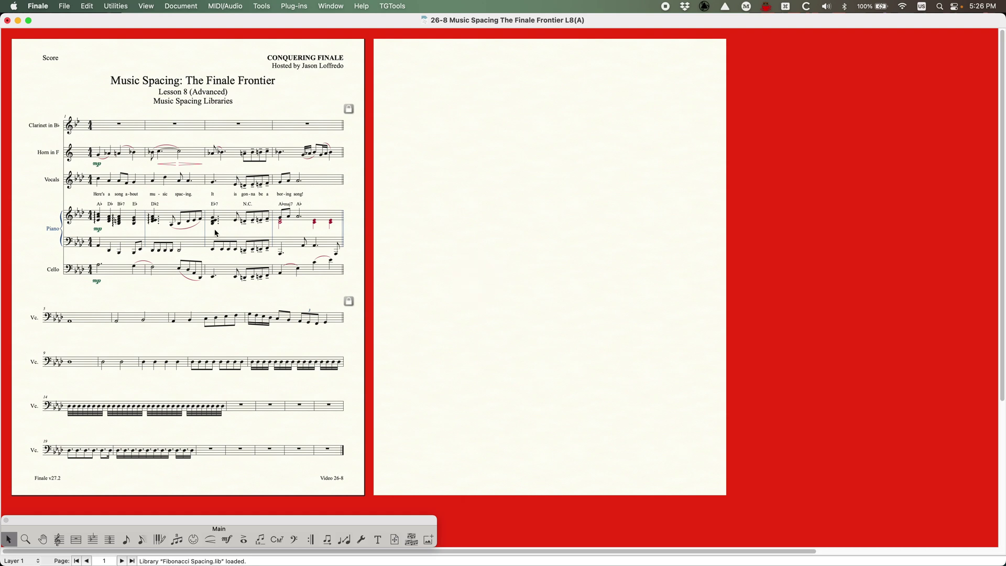
# - Respace measures 1–4 on all staves with the Tight Spacing library
pyautogui.click(133, 127)
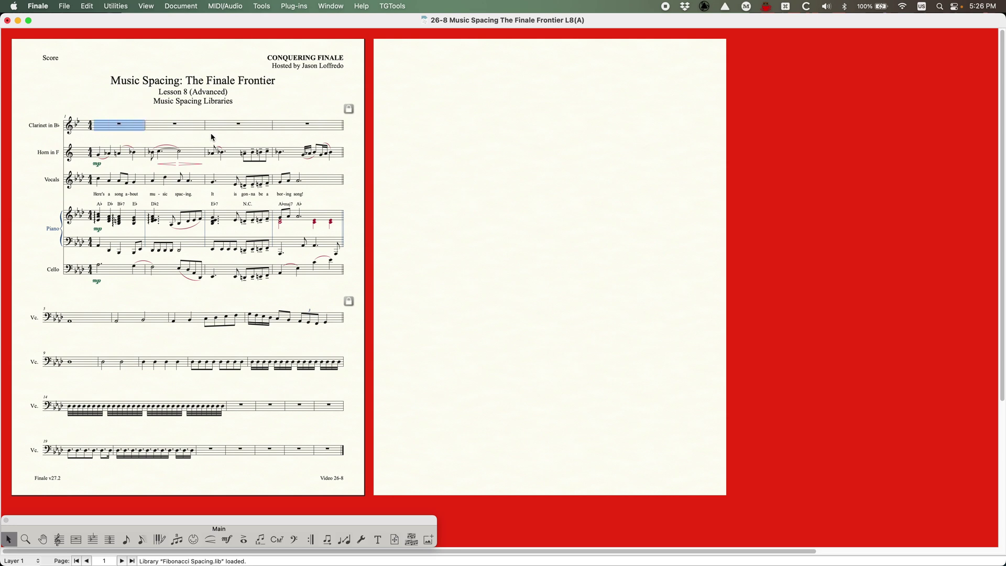
pyautogui.keyDown('shift'); pyautogui.click(330, 273); pyautogui.keyUp('shift')
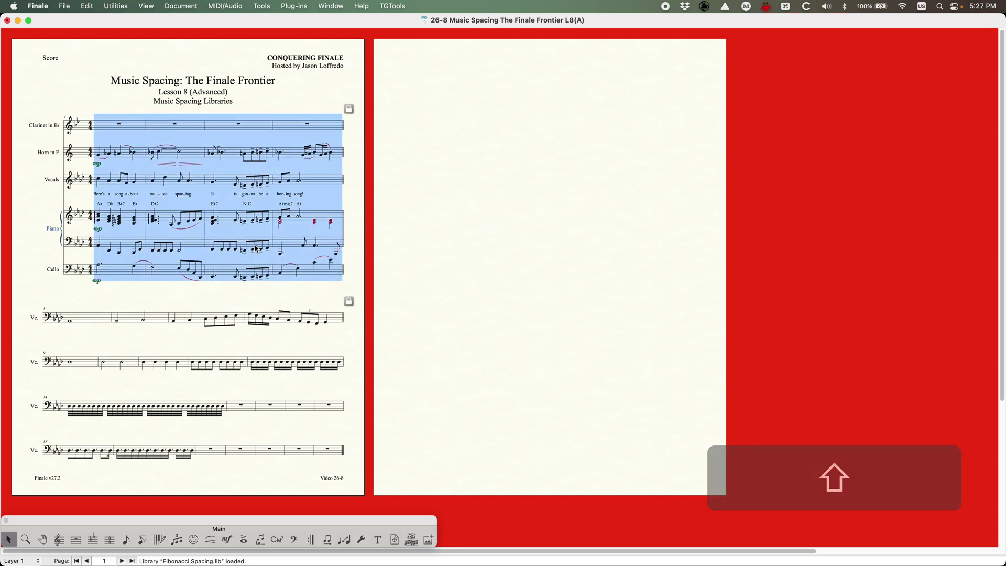
pyautogui.click(62, 6)
pyautogui.press('Escape')
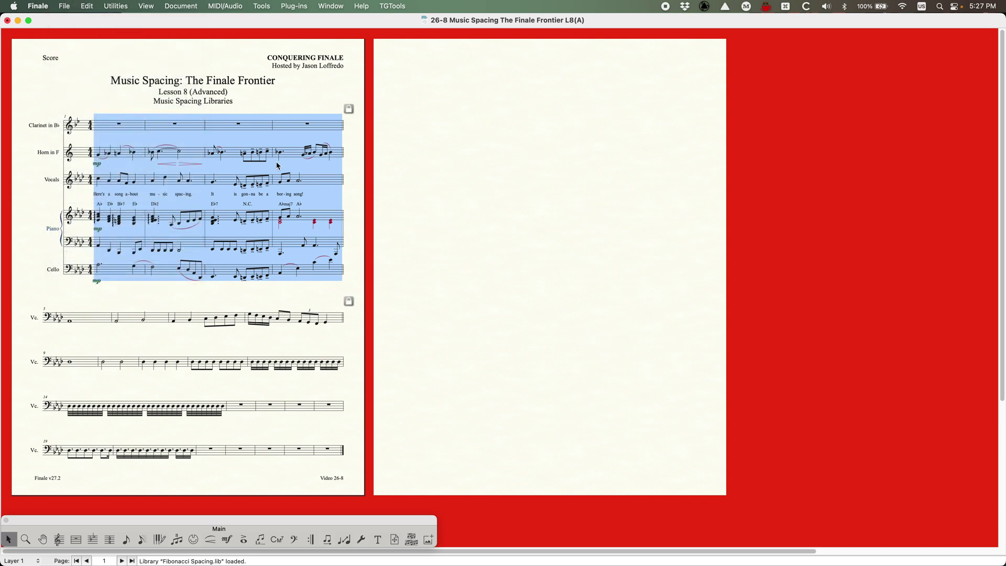
pyautogui.click(63, 6)
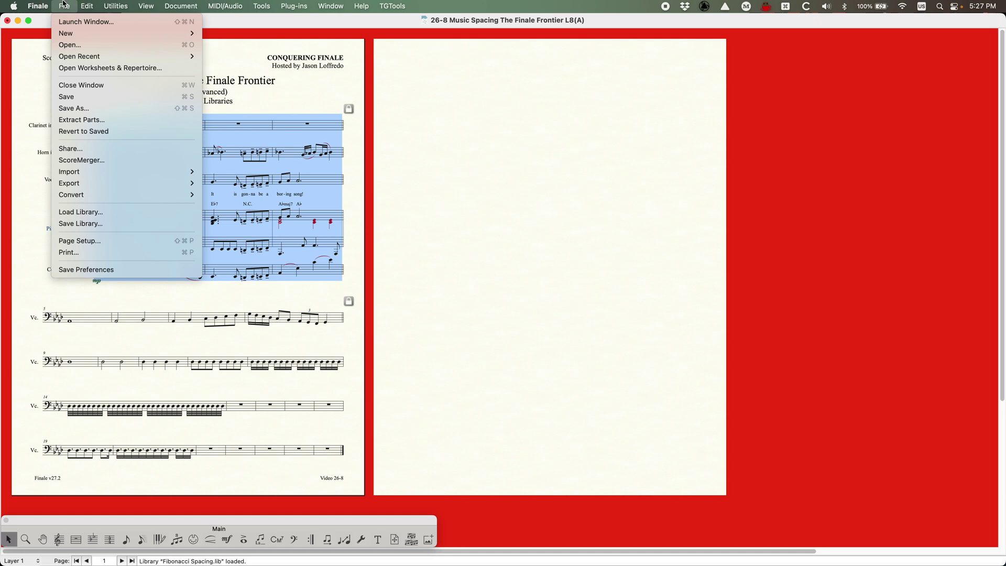
pyautogui.click(85, 212)
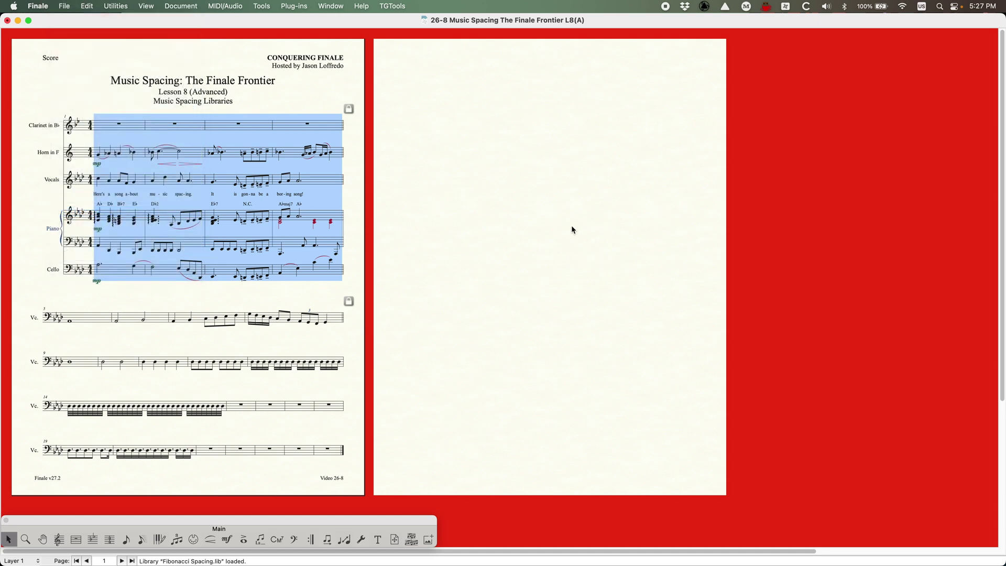
pyautogui.press('super+shift+l')
pyautogui.click(870, 245)
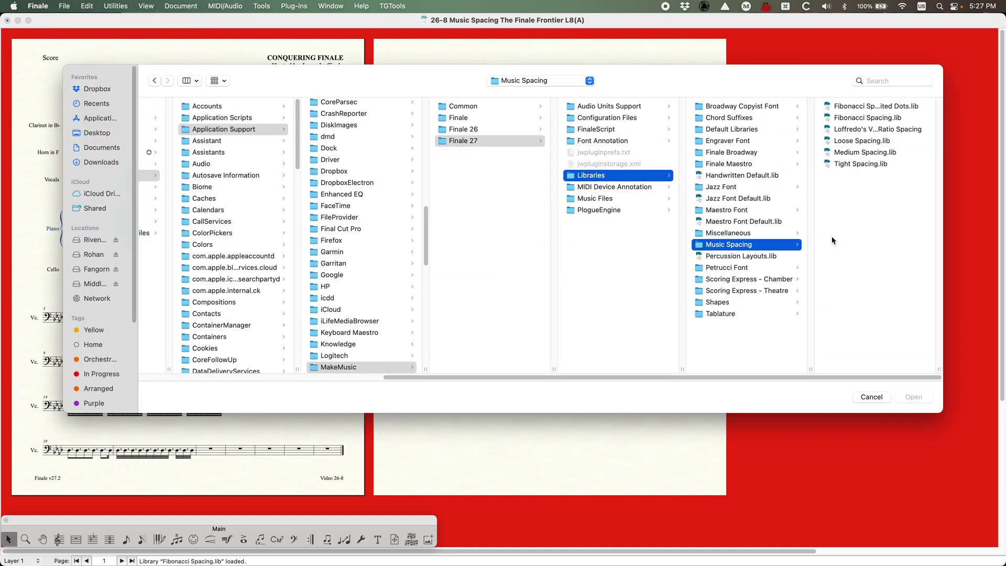
pyautogui.click(859, 164)
pyautogui.click(913, 396)
pyautogui.press('4')
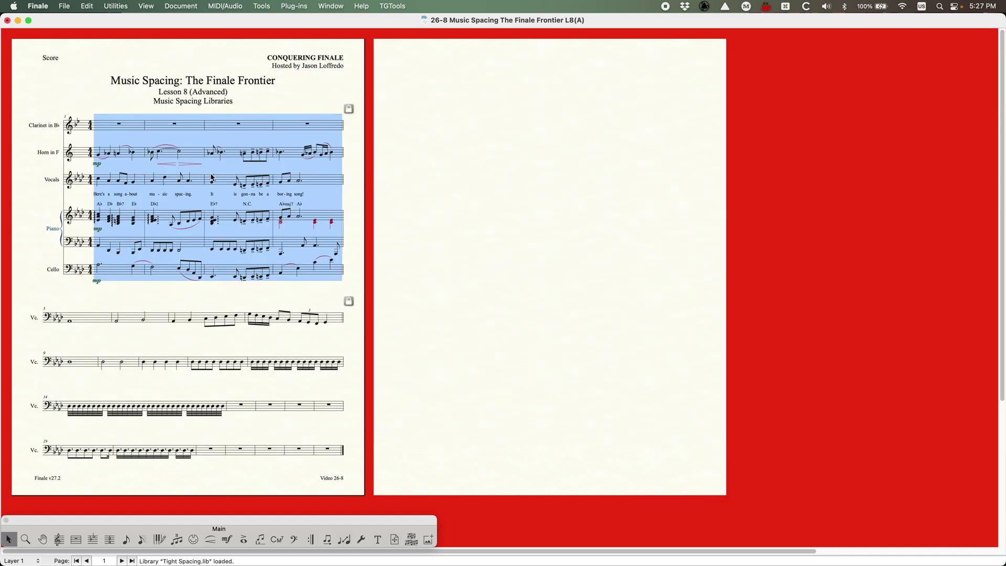
# - Respace cello measures 5–12 with the Loose Spacing library
pyautogui.click(99, 320)
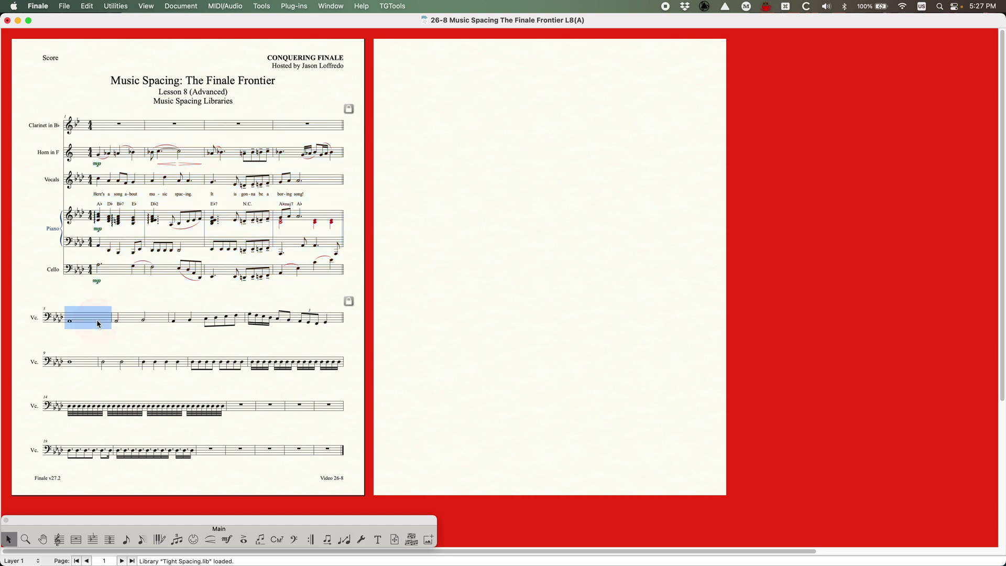
pyautogui.keyDown('shift'); pyautogui.click(329, 365); pyautogui.keyUp('shift')
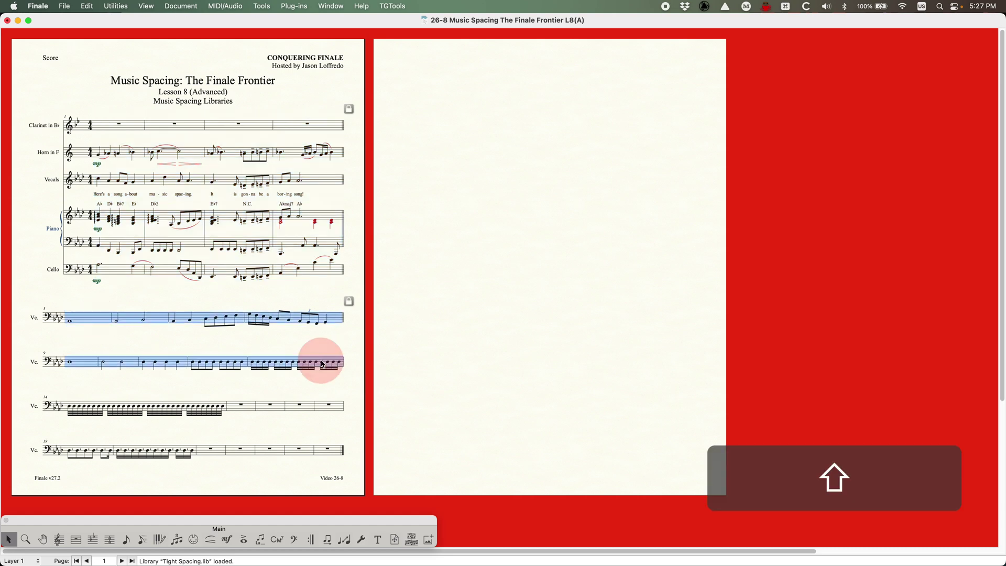
pyautogui.click(64, 6)
pyautogui.click(78, 212)
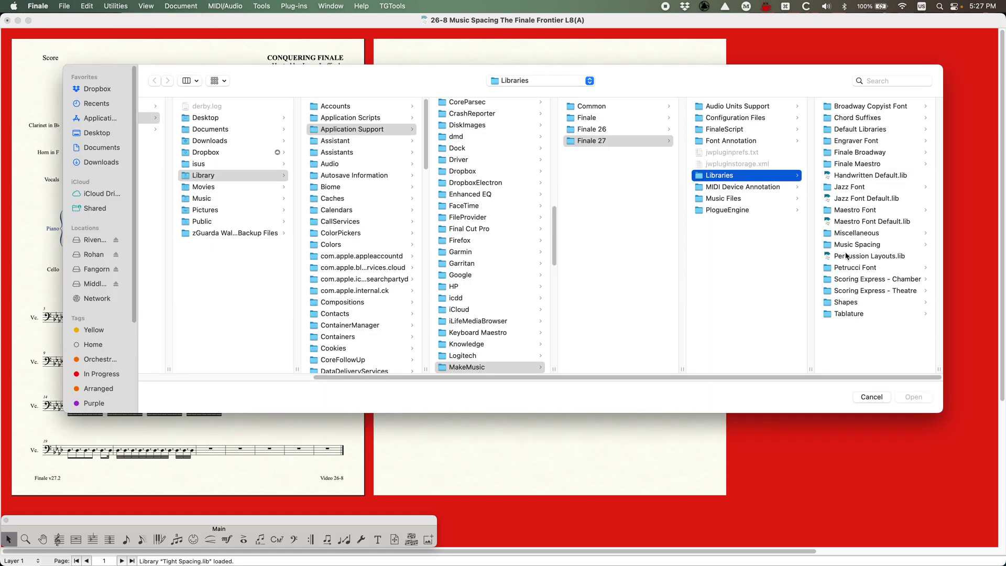
pyautogui.click(846, 248)
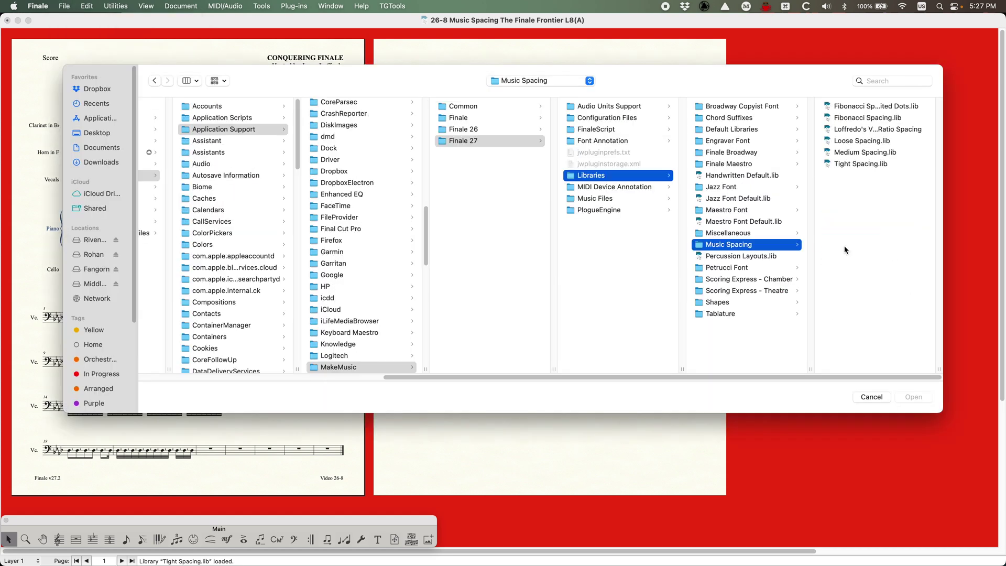
pyautogui.click(862, 140)
pyautogui.click(913, 397)
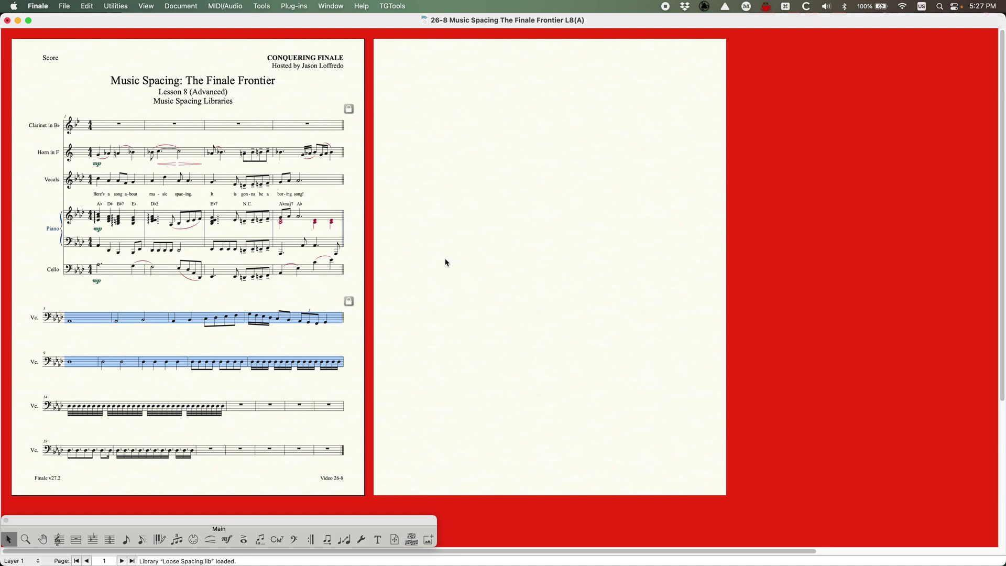
pyautogui.press('4')
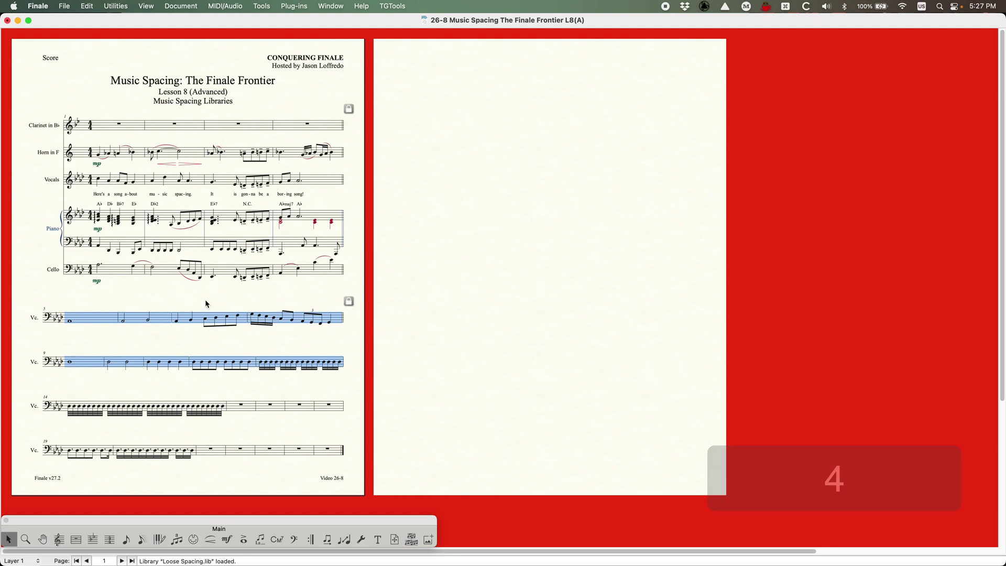
# - Reselect measures 1–4 on all staves, then cello measures 5–12
pyautogui.click(131, 127)
pyautogui.click(332, 269)
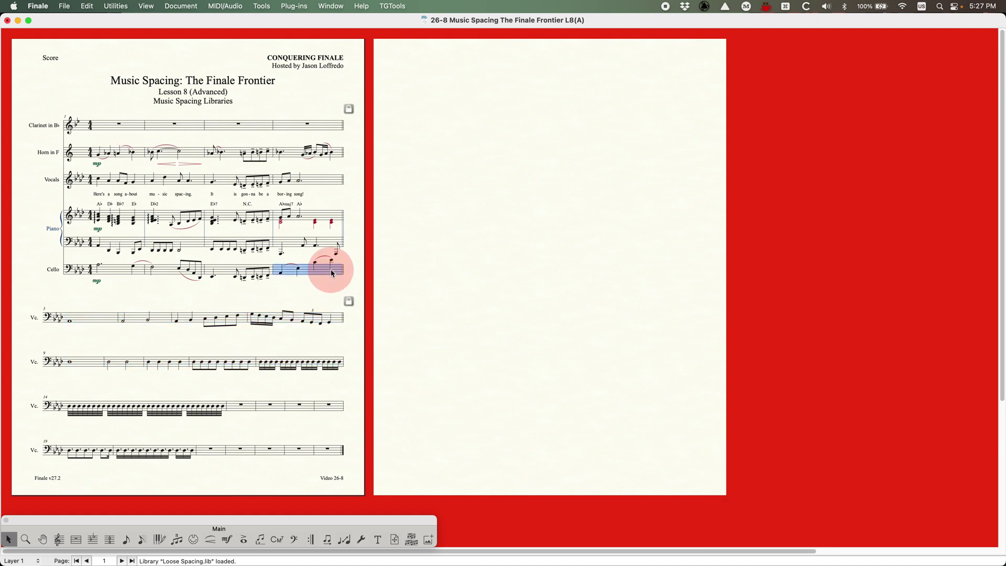
pyautogui.keyDown('shift'); pyautogui.click(112, 124); pyautogui.keyUp('shift')
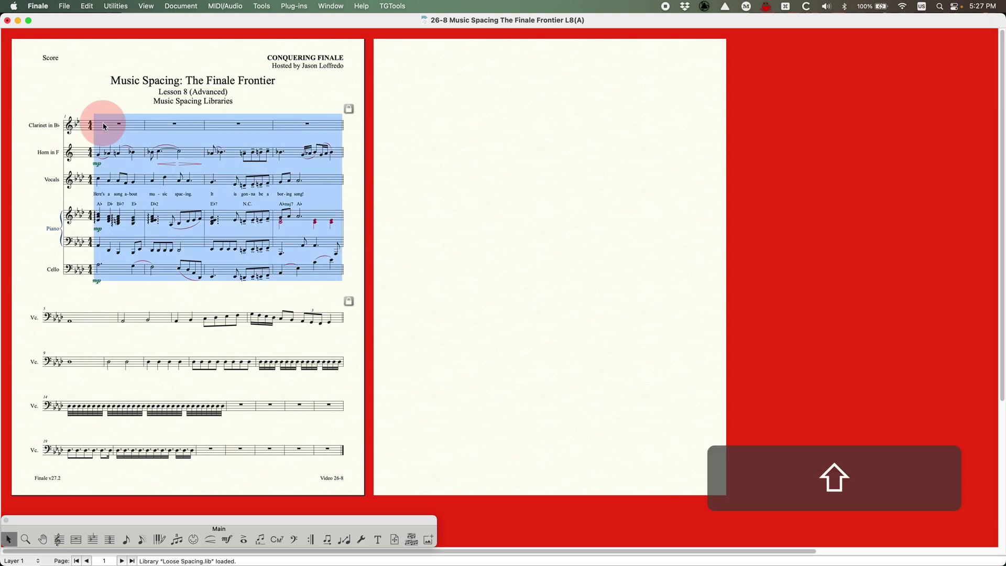
pyautogui.click(102, 329)
pyautogui.keyDown('shift'); pyautogui.click(321, 365); pyautogui.keyUp('shift')
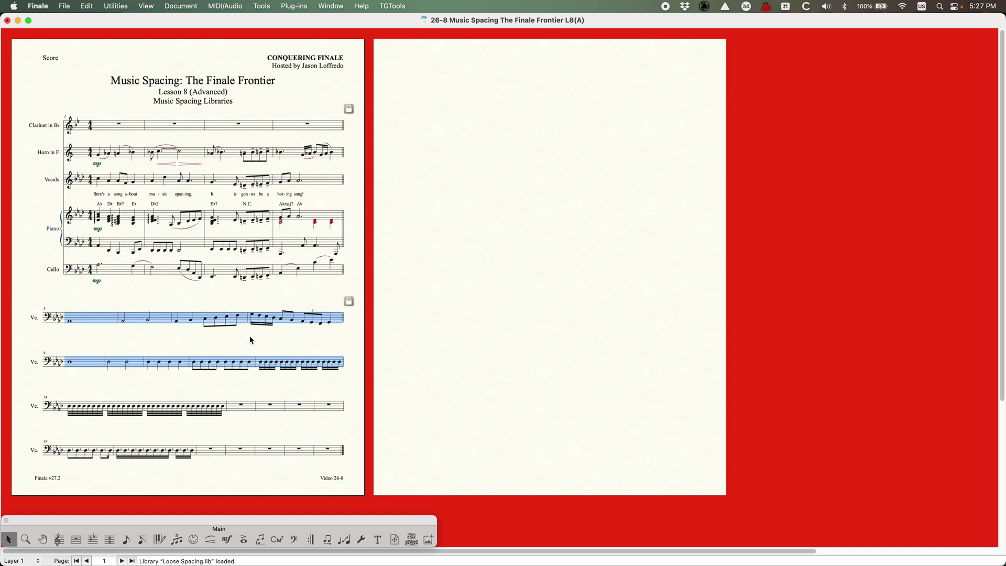
pyautogui.press('super+comma')
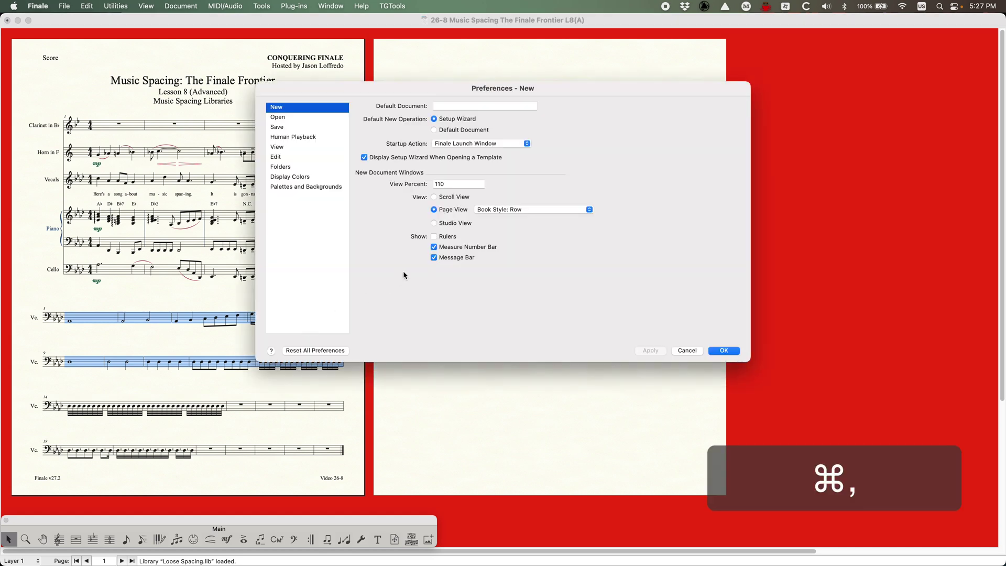
pyautogui.click(279, 159)
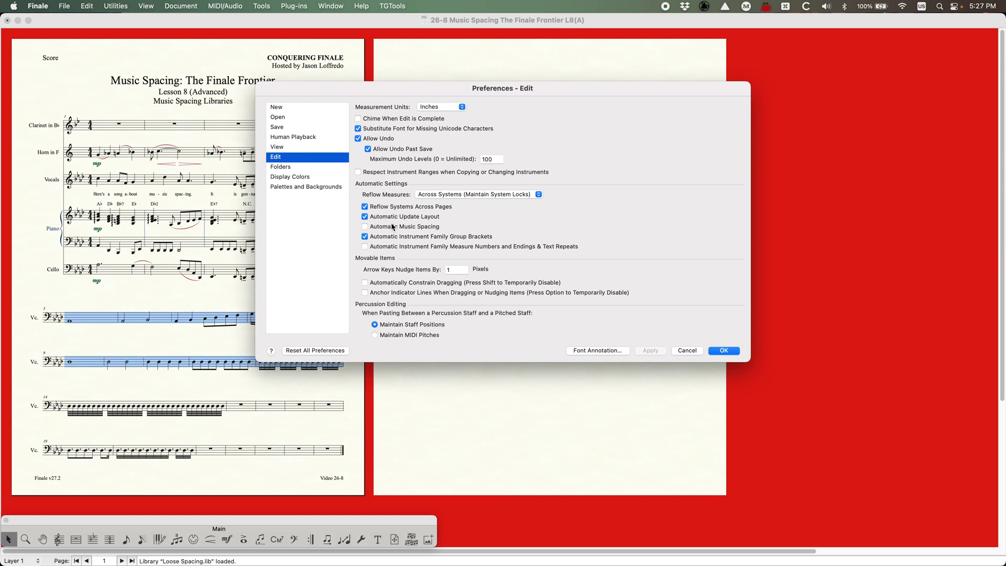
pyautogui.click(721, 352)
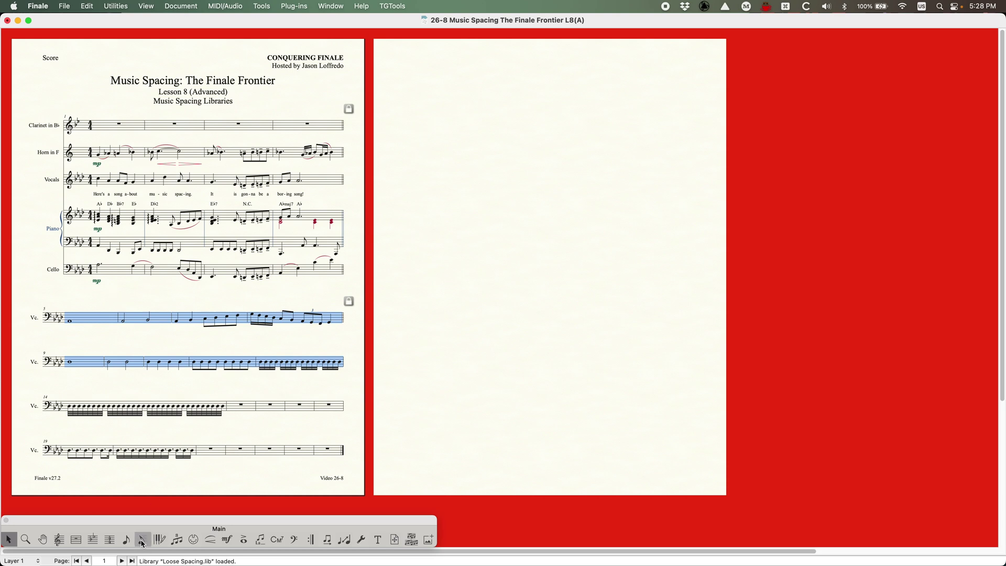
pyautogui.press('alt+super+a')
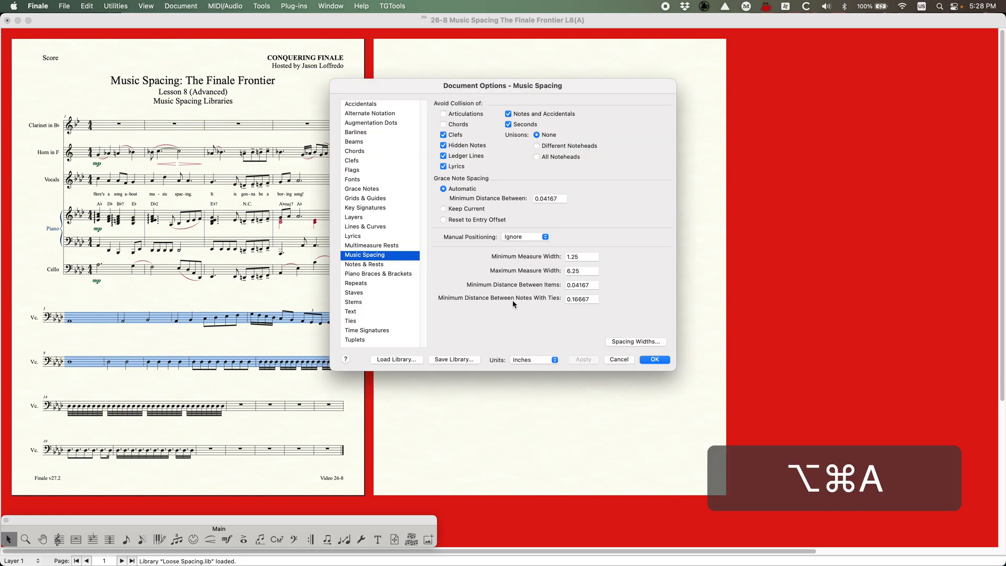
pyautogui.click(619, 359)
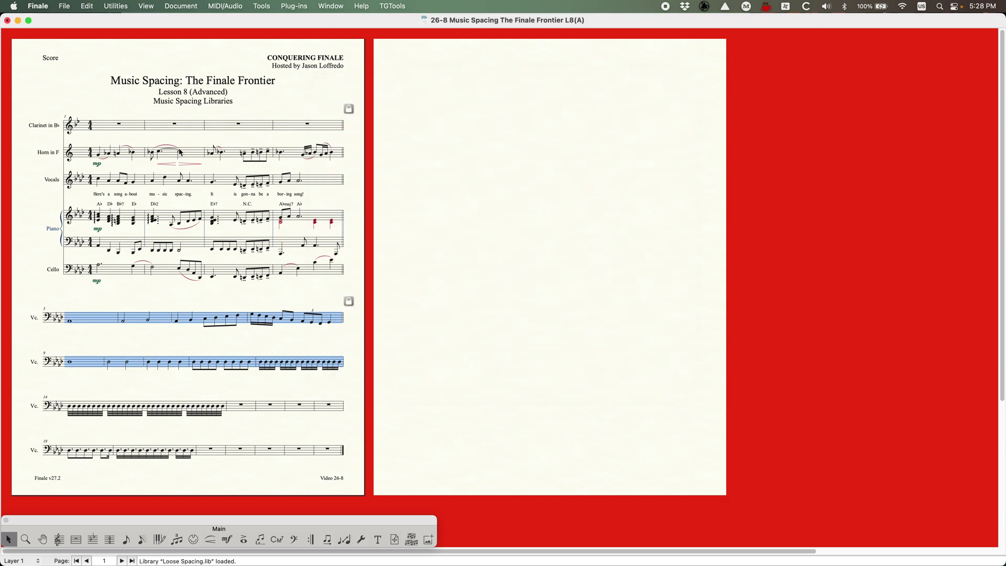
# - Load Fibonacci Spacing.lib and respace every measure of the score with it
pyautogui.click(65, 6)
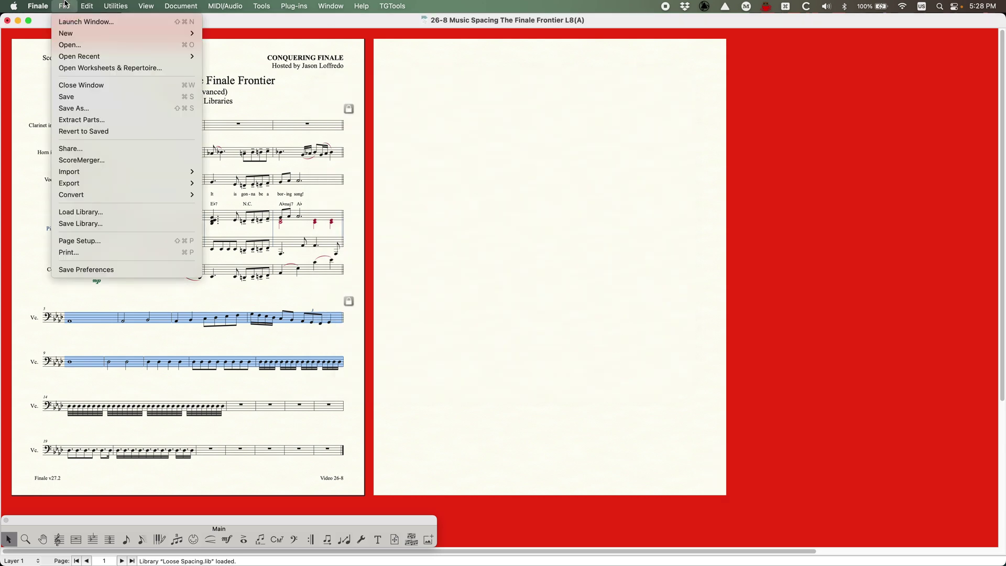
pyautogui.click(77, 212)
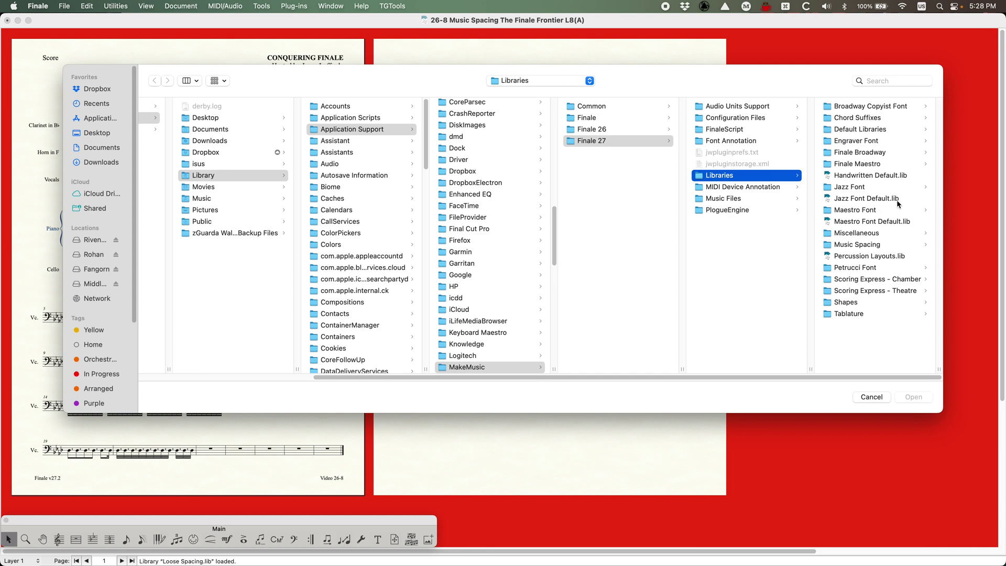
pyautogui.click(847, 245)
pyautogui.click(860, 117)
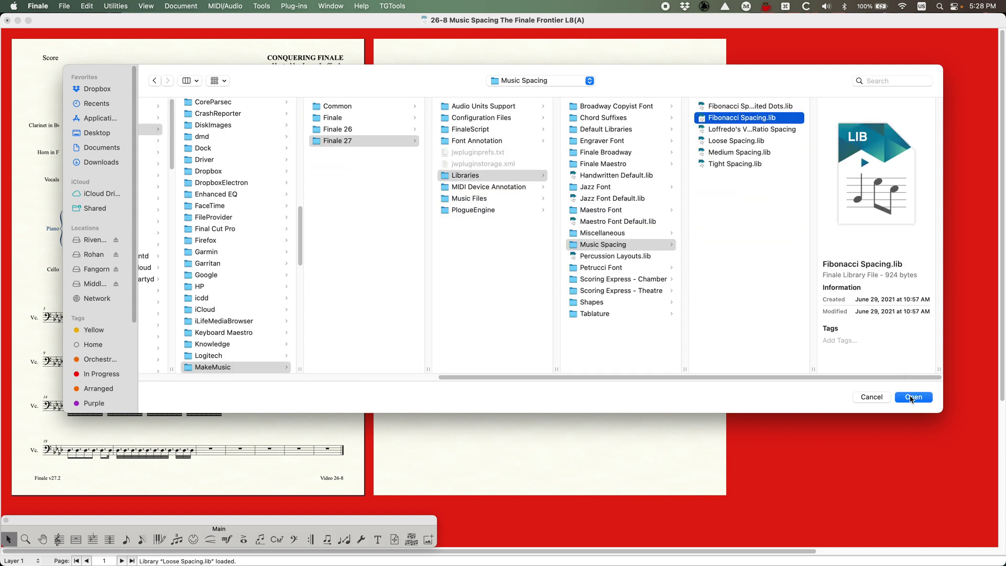
pyautogui.click(913, 397)
pyautogui.press('super+a')
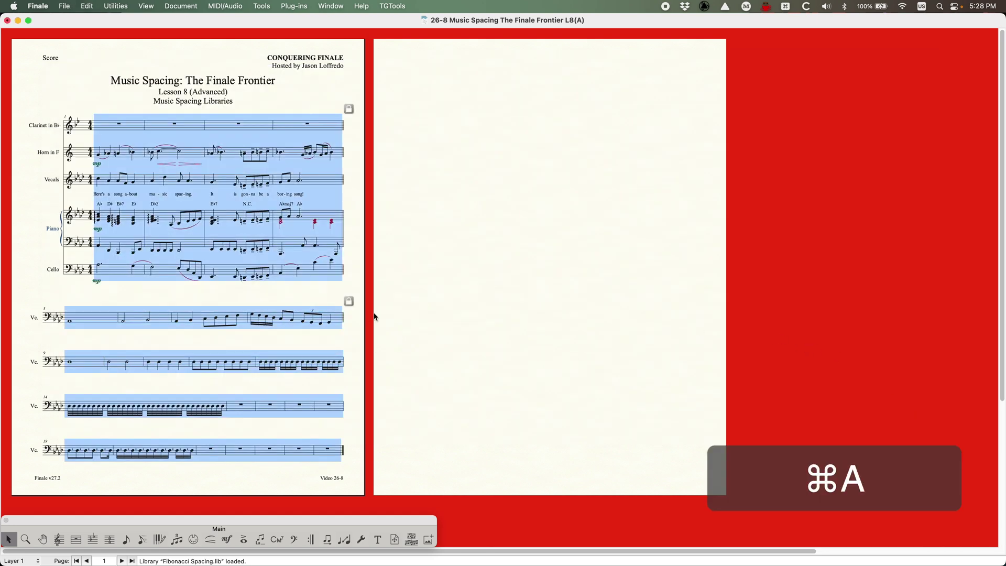
pyautogui.press('4')
# - Clear the selection and select measures 1–4 on all staves
pyautogui.click(79, 68)
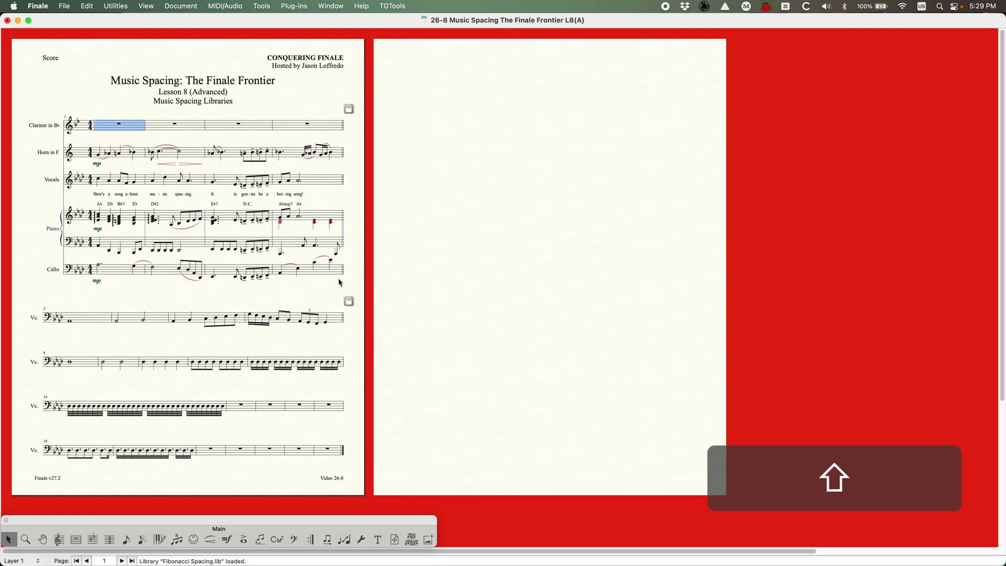
pyautogui.keyDown('shift'); pyautogui.click(355, 216); pyautogui.keyUp('shift')
pyautogui.click(292, 5)
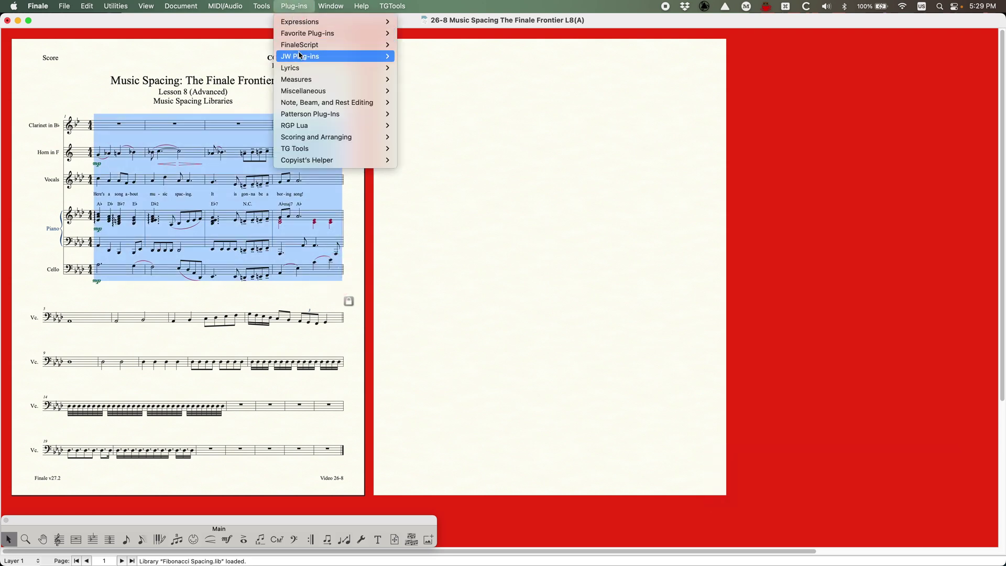
pyautogui.moveTo(304, 56)
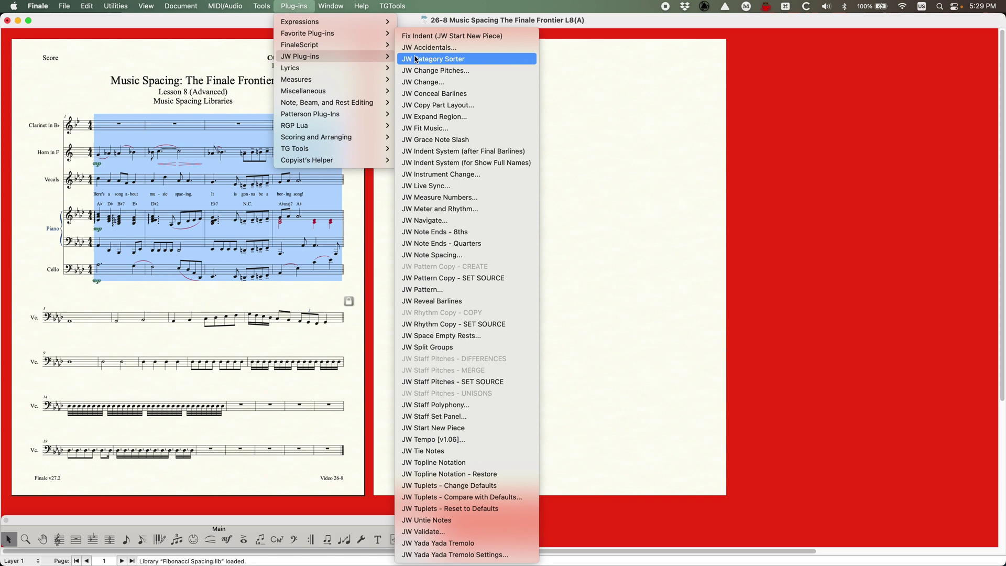
pyautogui.click(439, 255)
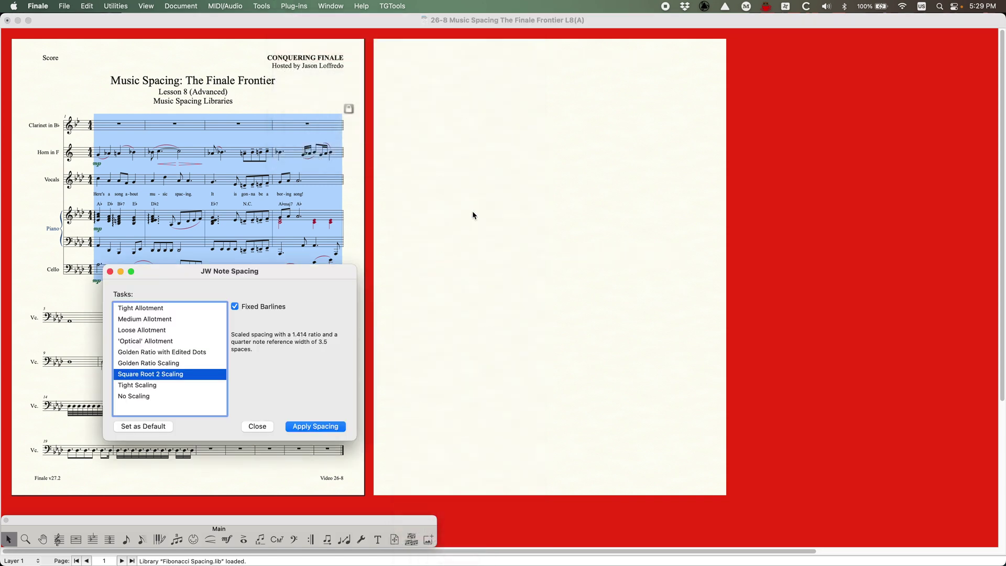
pyautogui.moveTo(222, 273); pyautogui.dragTo(549, 138)
pyautogui.click(474, 175)
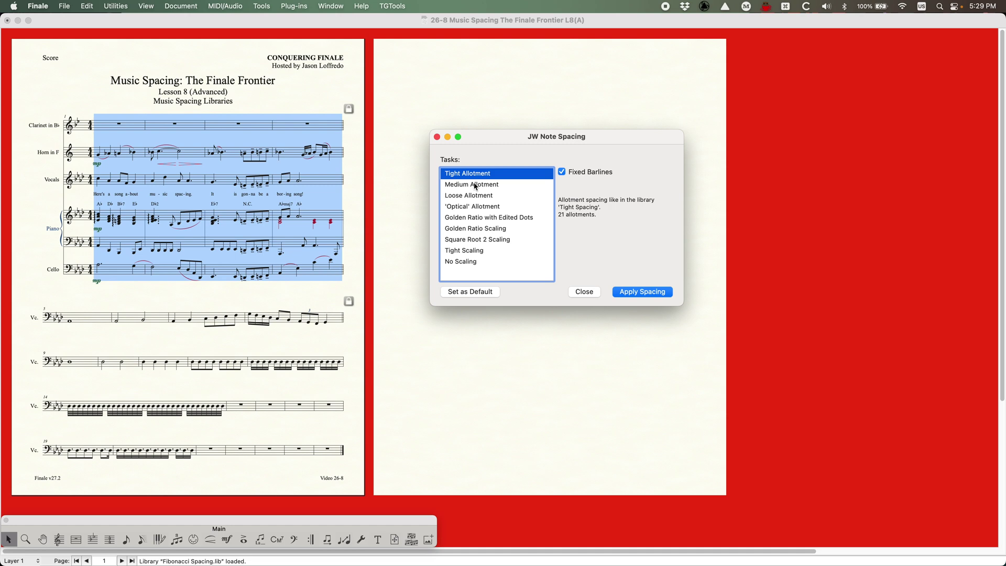
pyautogui.click(476, 185)
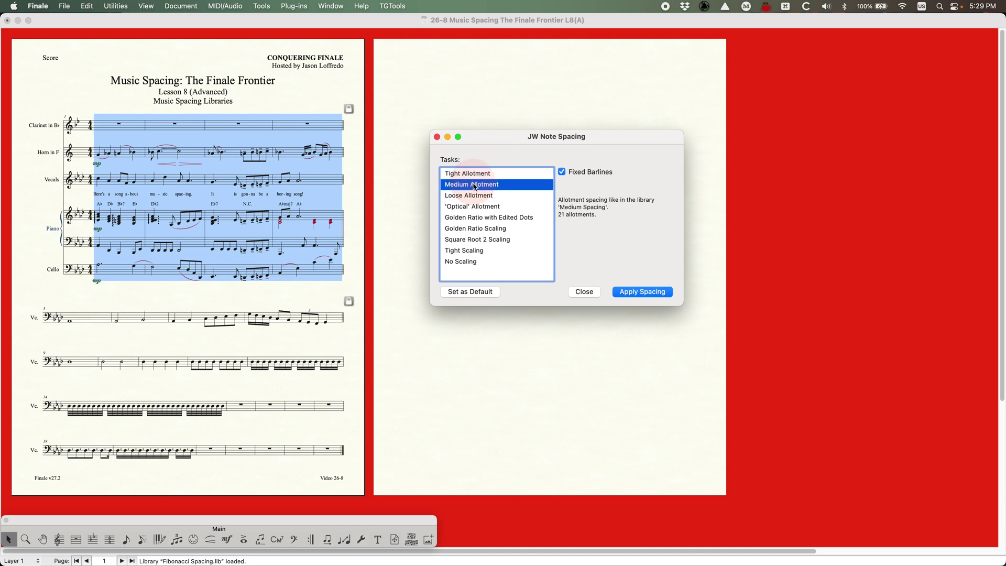
pyautogui.click(477, 196)
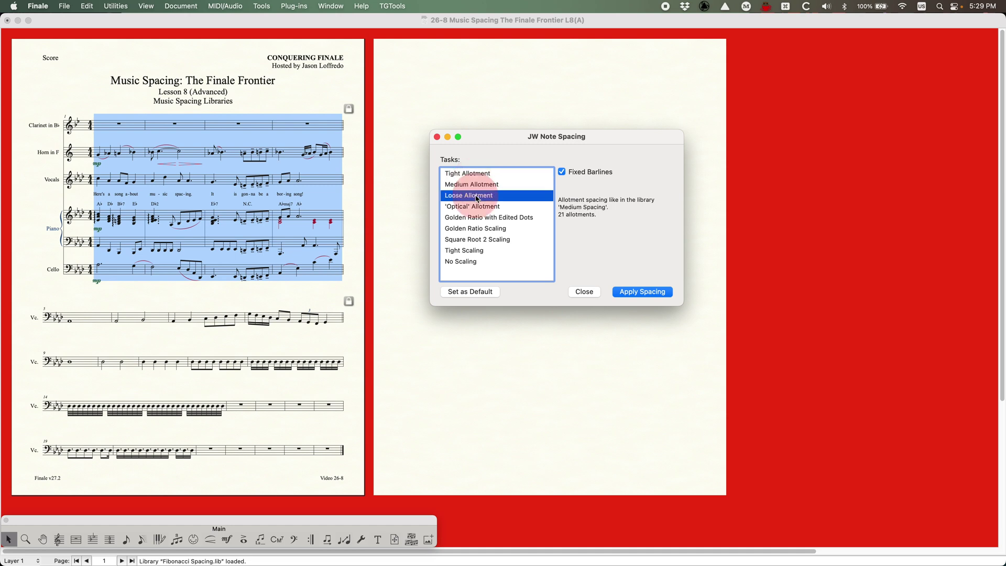
pyautogui.click(495, 229)
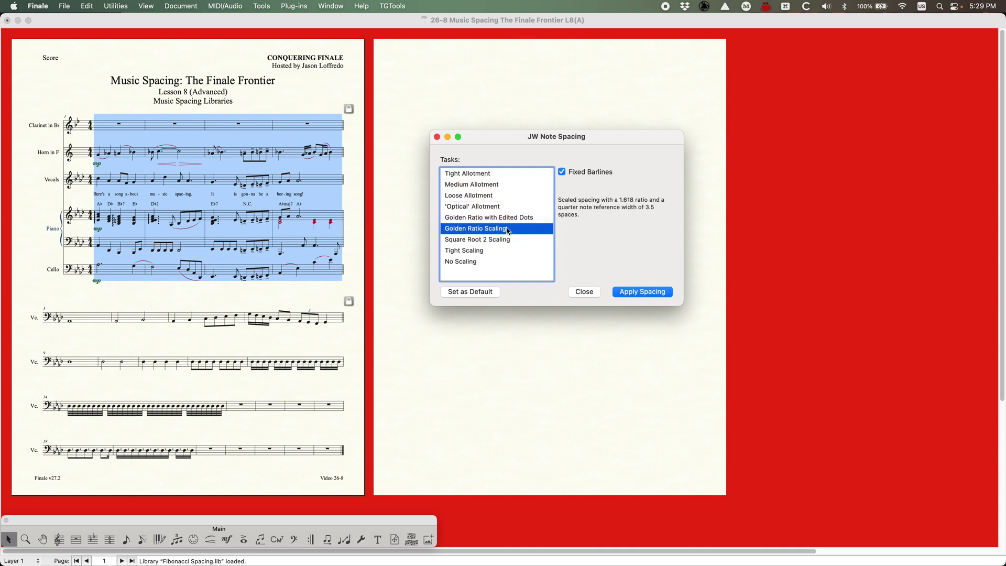
pyautogui.click(493, 218)
pyautogui.click(486, 208)
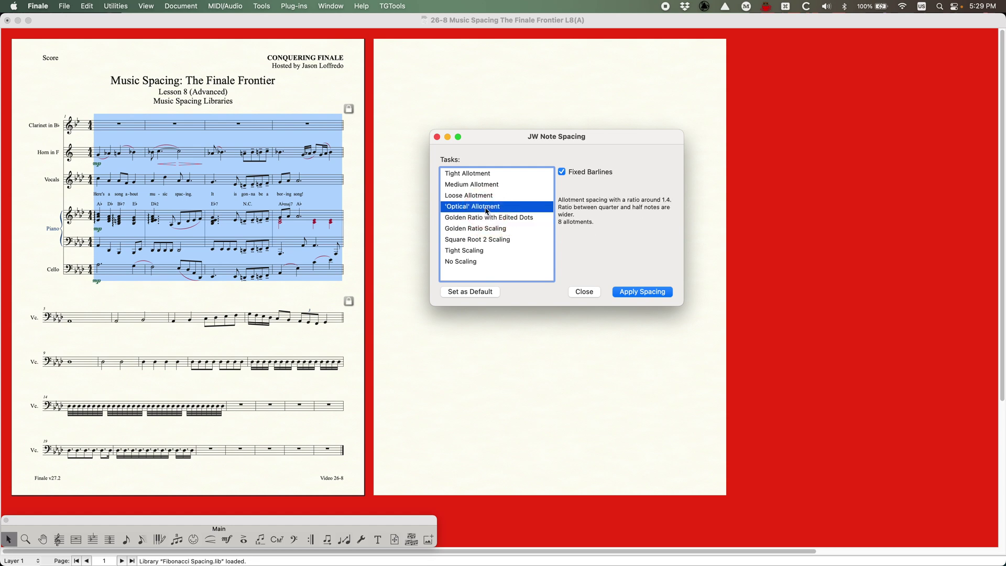
pyautogui.click(504, 219)
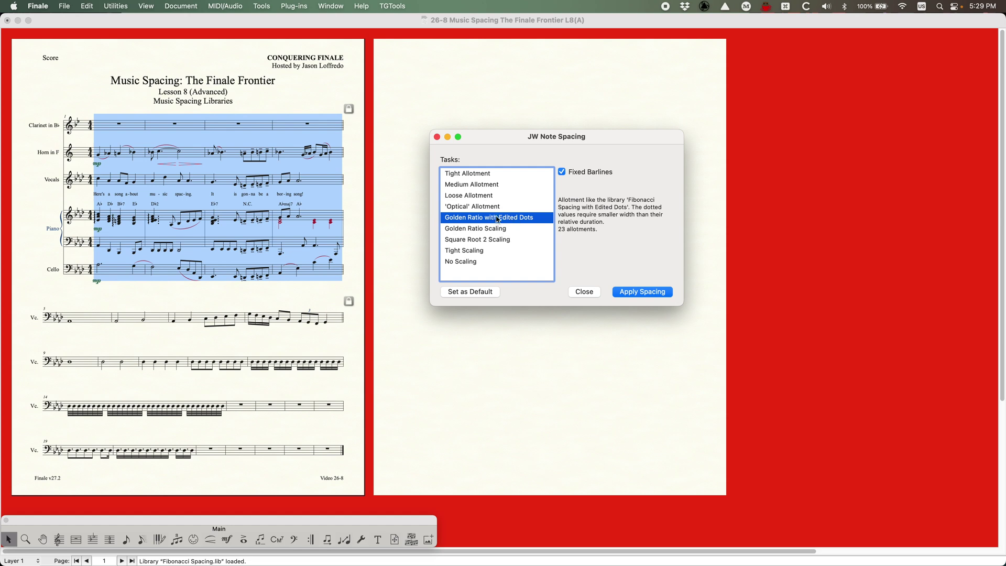
pyautogui.click(497, 241)
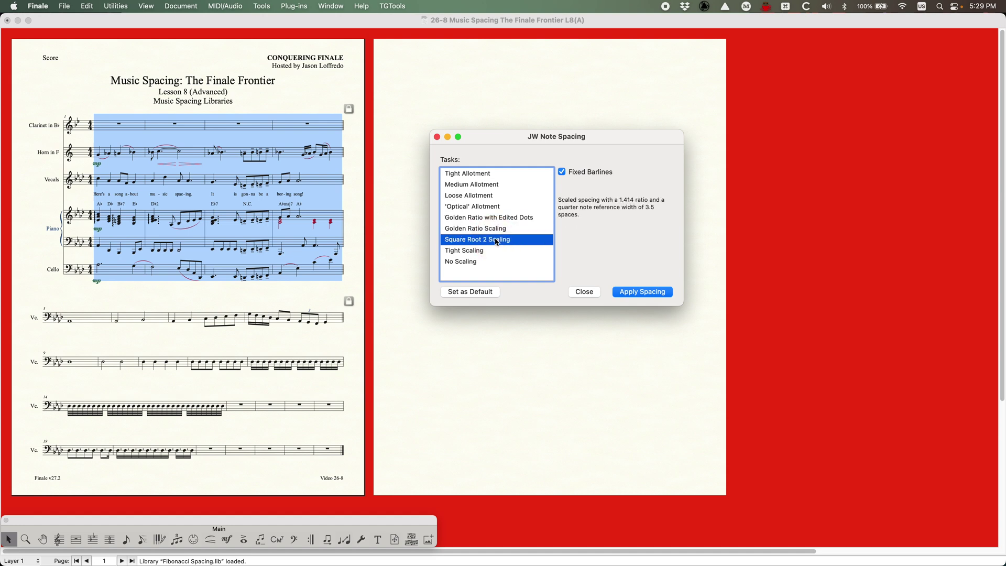
pyautogui.click(471, 250)
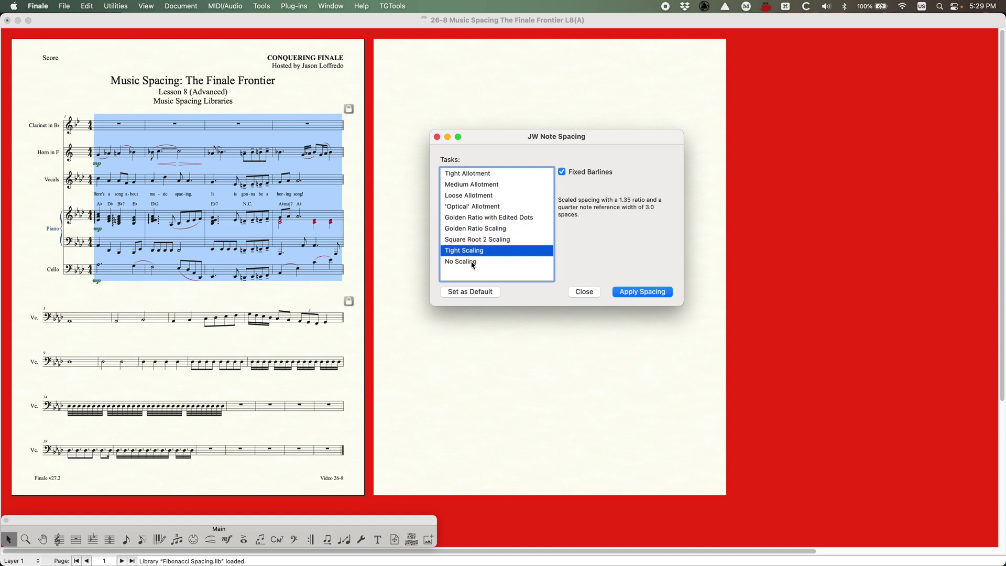
pyautogui.click(471, 262)
pyautogui.click(475, 250)
pyautogui.click(478, 229)
pyautogui.click(482, 218)
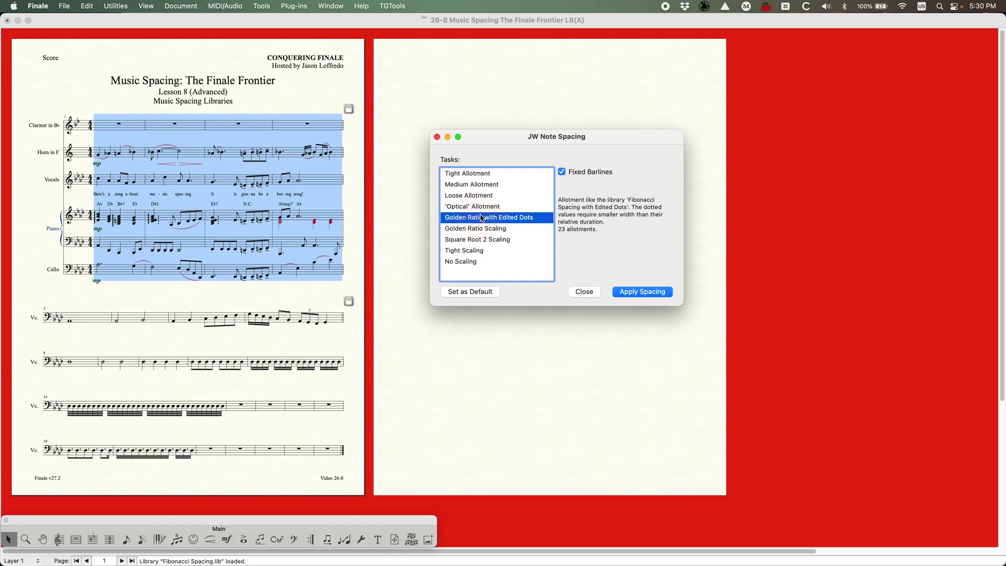
pyautogui.click(475, 175)
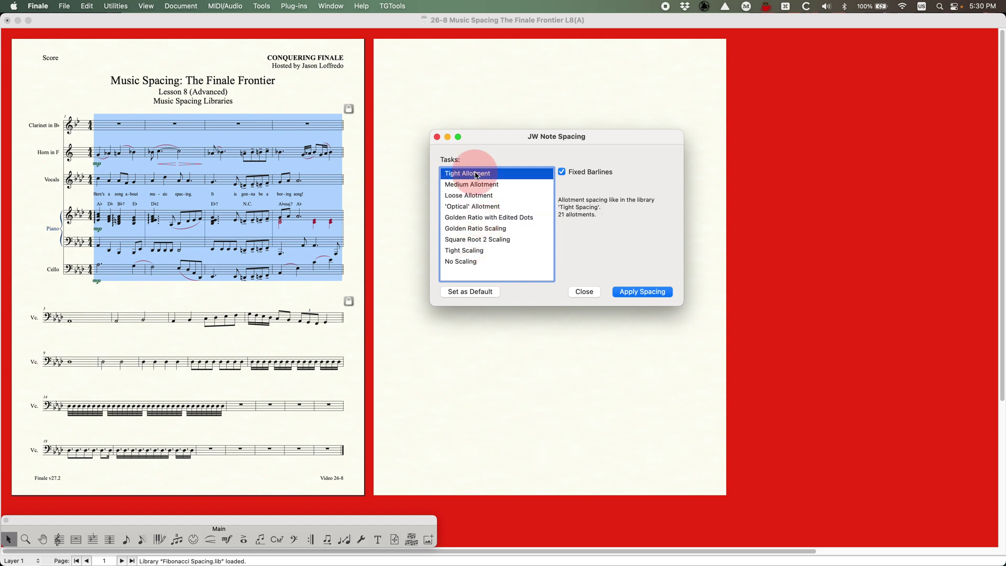
pyautogui.click(476, 185)
pyautogui.click(476, 197)
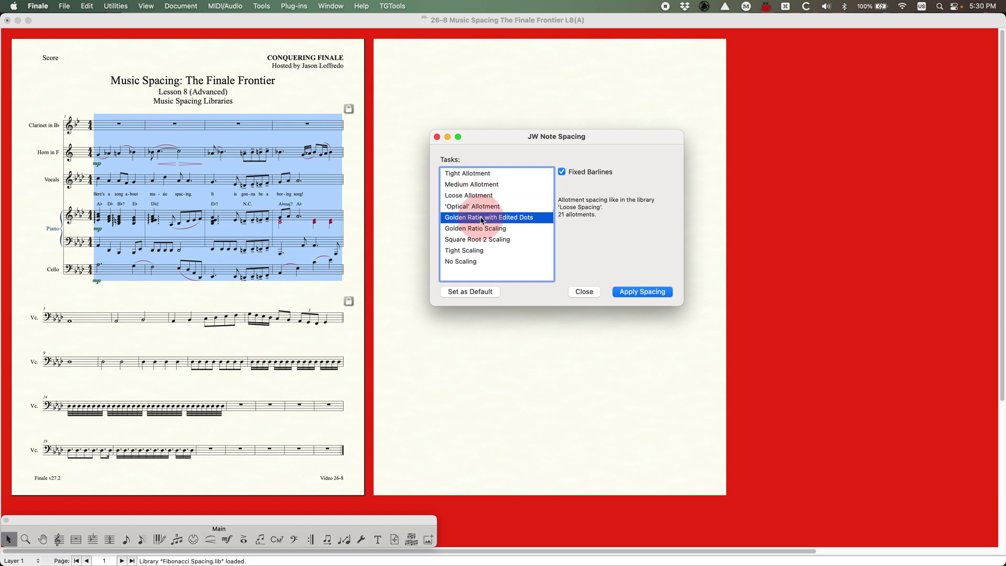
pyautogui.click(482, 217)
pyautogui.click(478, 229)
pyautogui.click(475, 174)
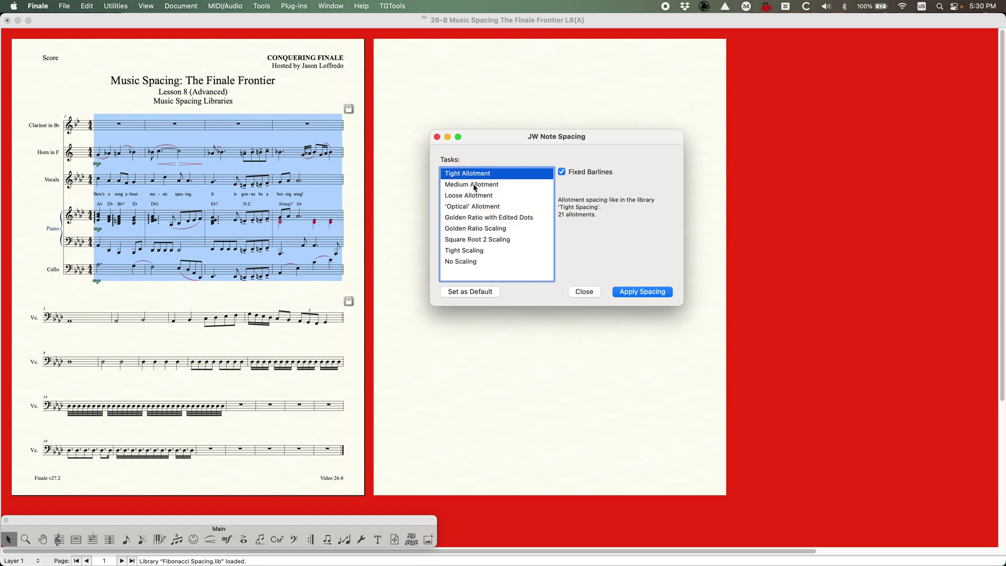
pyautogui.click(477, 186)
pyautogui.click(477, 198)
pyautogui.click(478, 219)
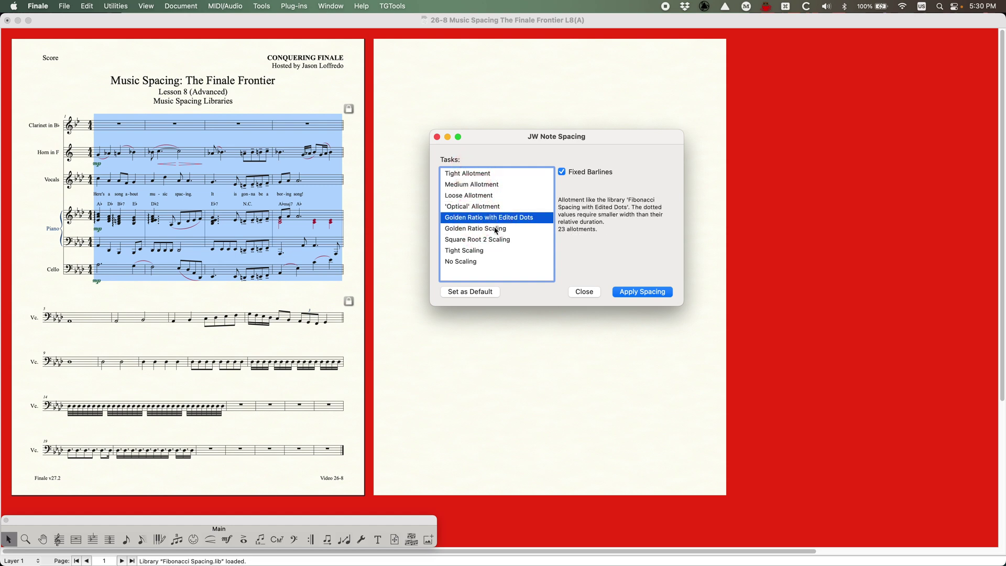
pyautogui.click(498, 230)
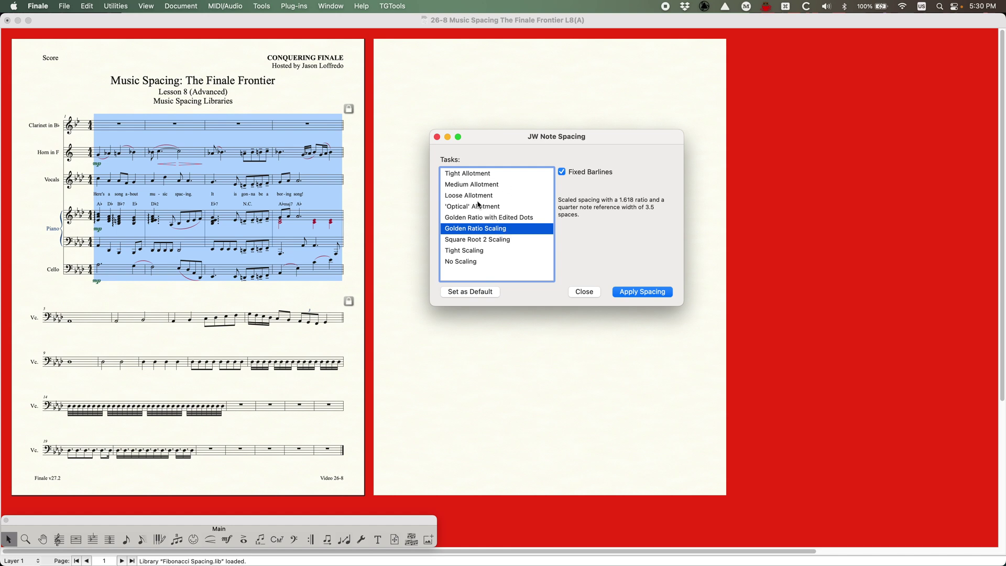
# - Select cello measure 5 through the last measure and apply 'Optical' Allotment spacing
pyautogui.moveTo(490, 135); pyautogui.dragTo(498, 123)
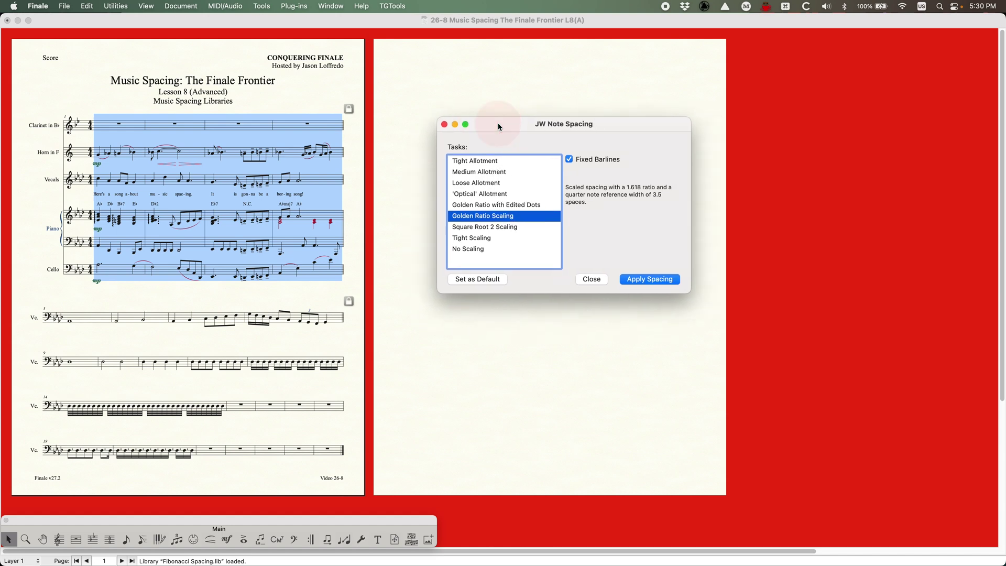
pyautogui.click(476, 182)
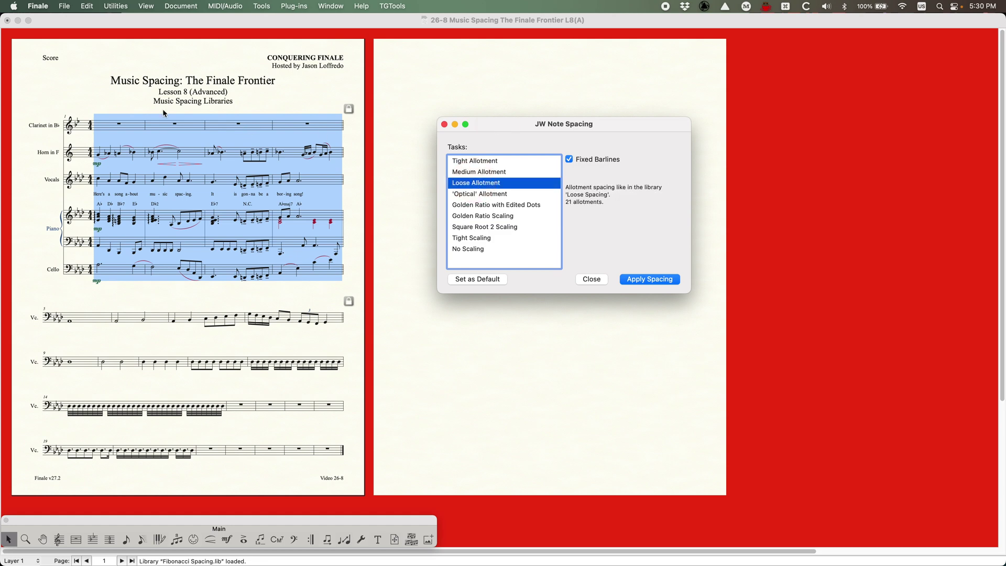
pyautogui.click(79, 310)
pyautogui.keyDown('shift'); pyautogui.click(325, 449); pyautogui.keyUp('shift')
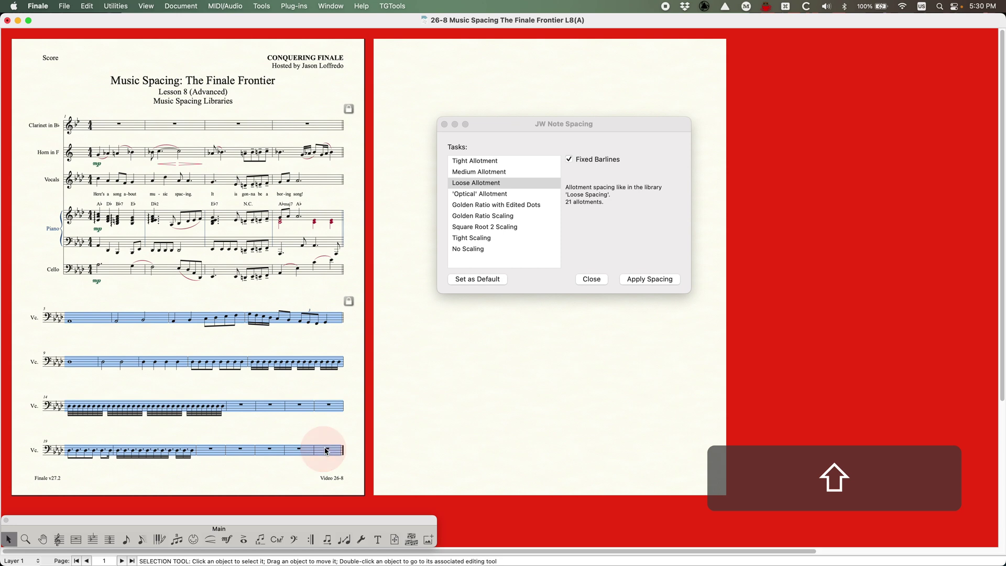
pyautogui.click(612, 239)
pyautogui.click(475, 161)
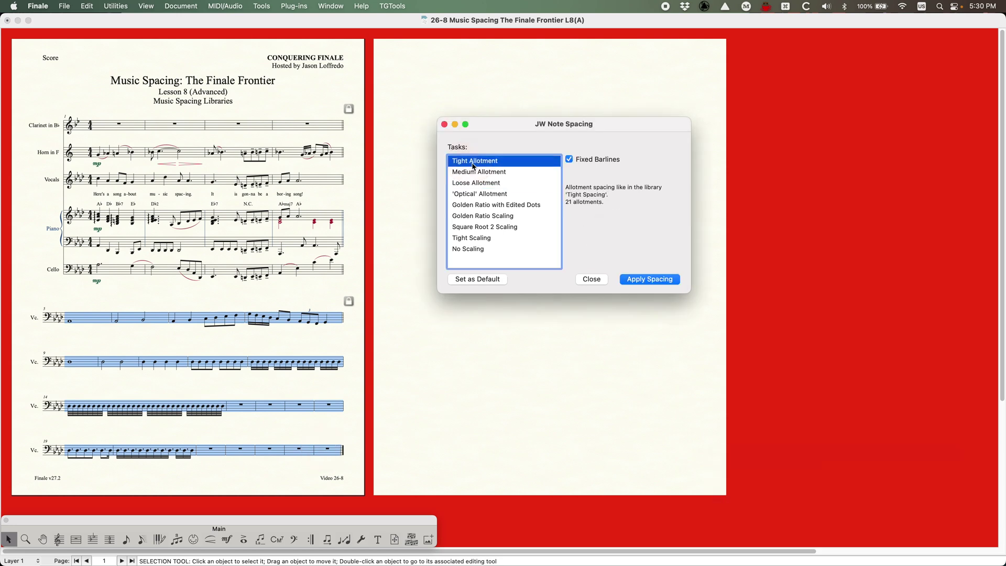
pyautogui.click(484, 194)
pyautogui.click(652, 280)
# - Respace the cello measures with Square Root 2 Scaling, then with No Scaling
pyautogui.click(487, 227)
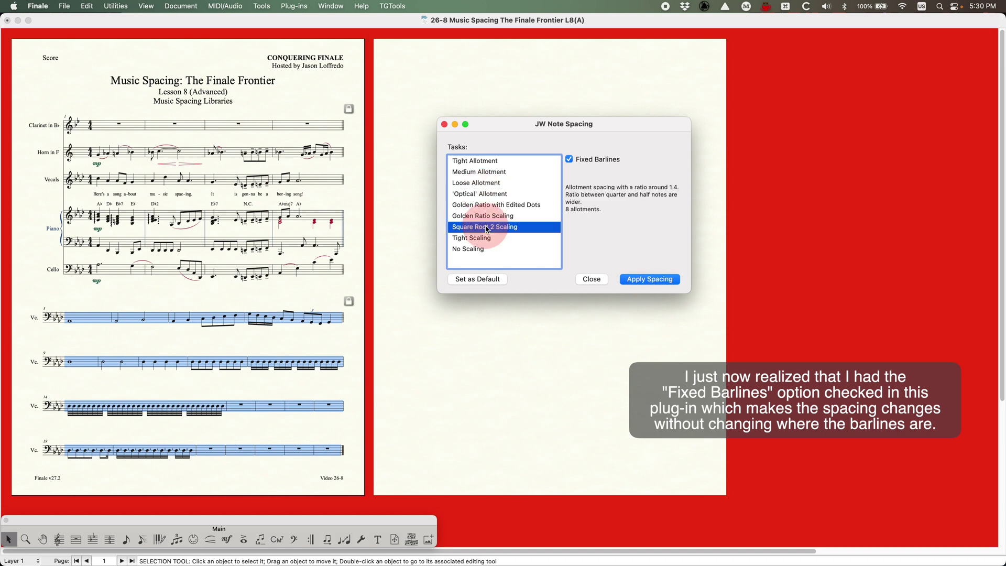
pyautogui.click(642, 280)
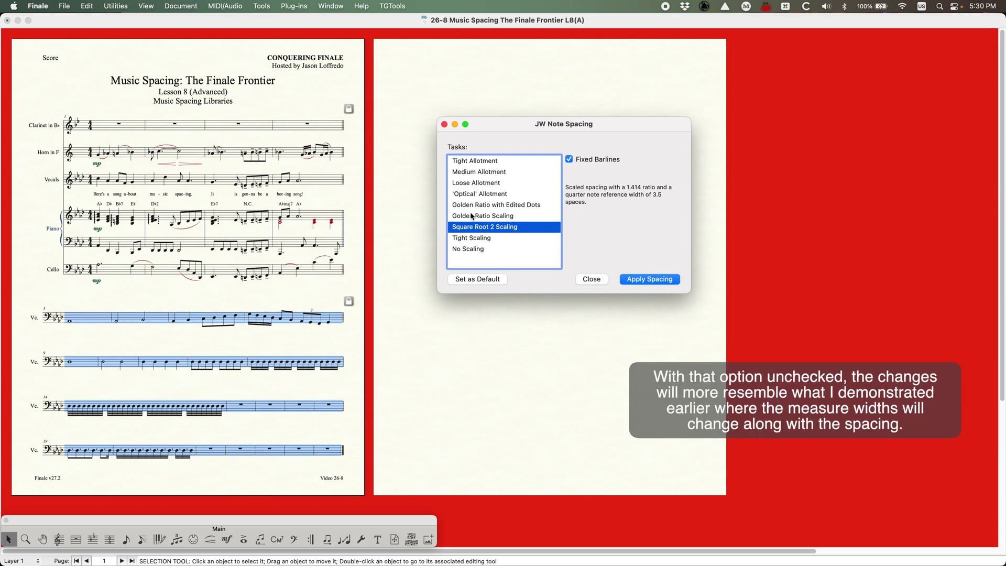
pyautogui.click(469, 249)
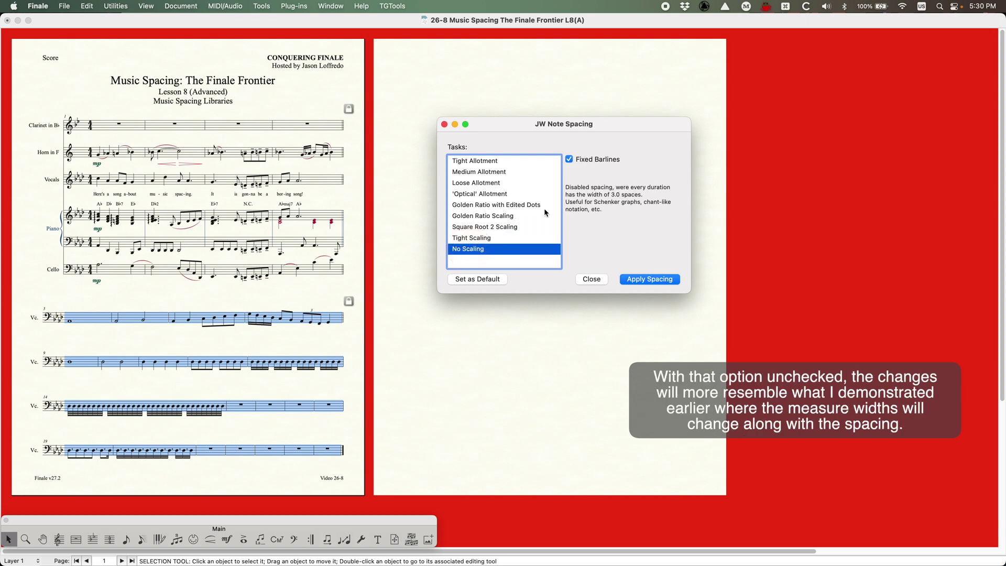
pyautogui.click(652, 281)
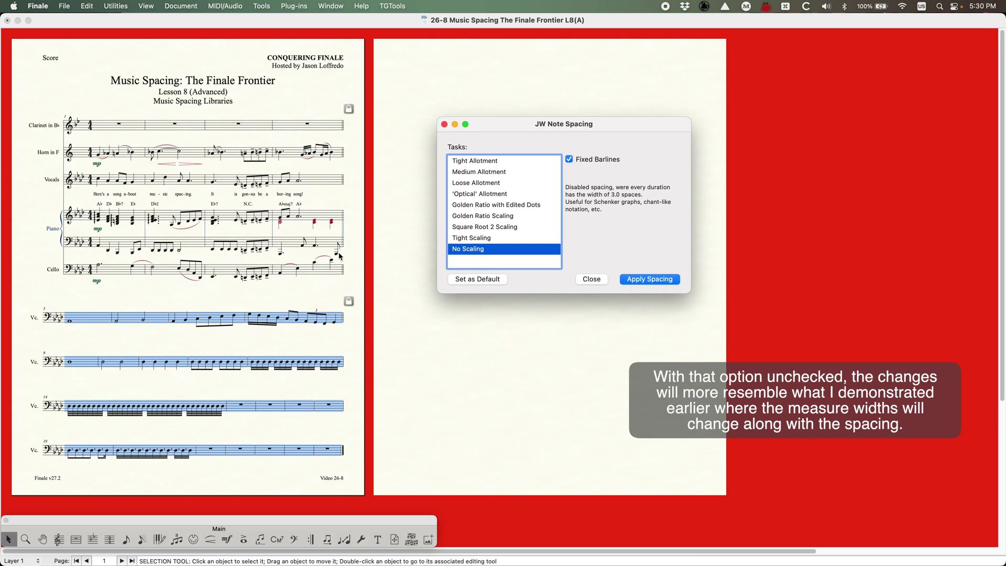
# - Choose Tight Scaling, then Tight Allotment as the JW Note Spacing option
pyautogui.click(479, 239)
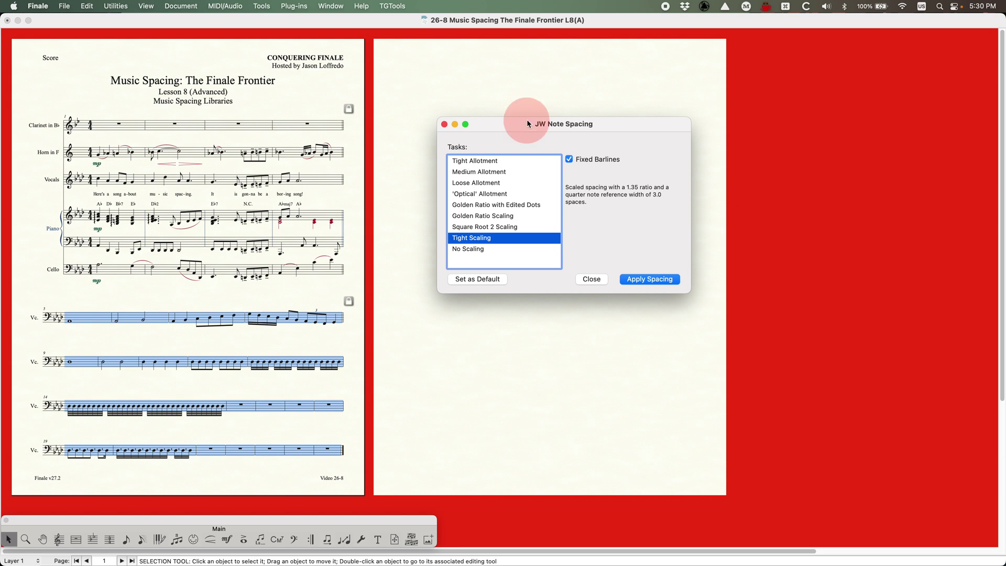
pyautogui.moveTo(527, 121); pyautogui.dragTo(523, 112)
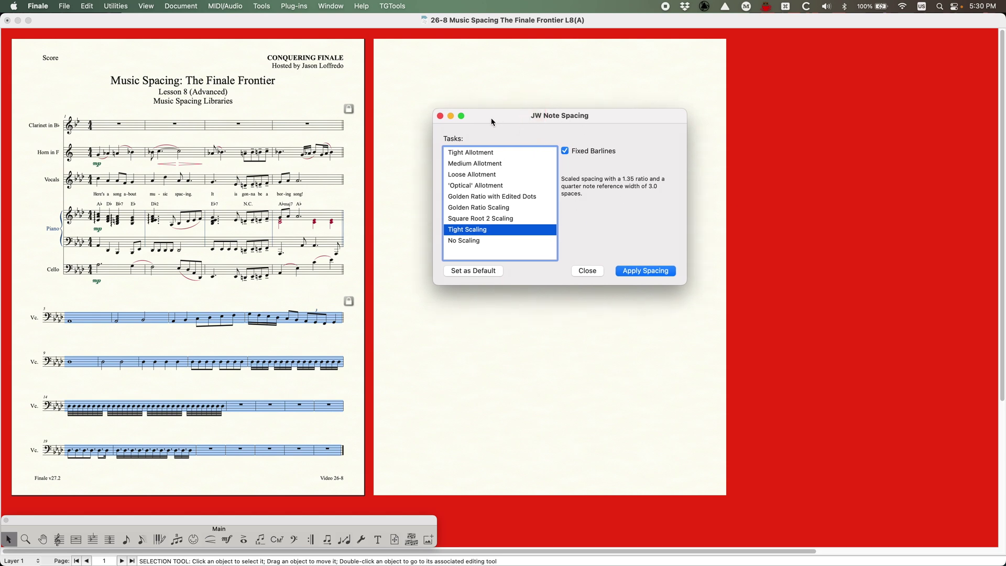
pyautogui.click(477, 153)
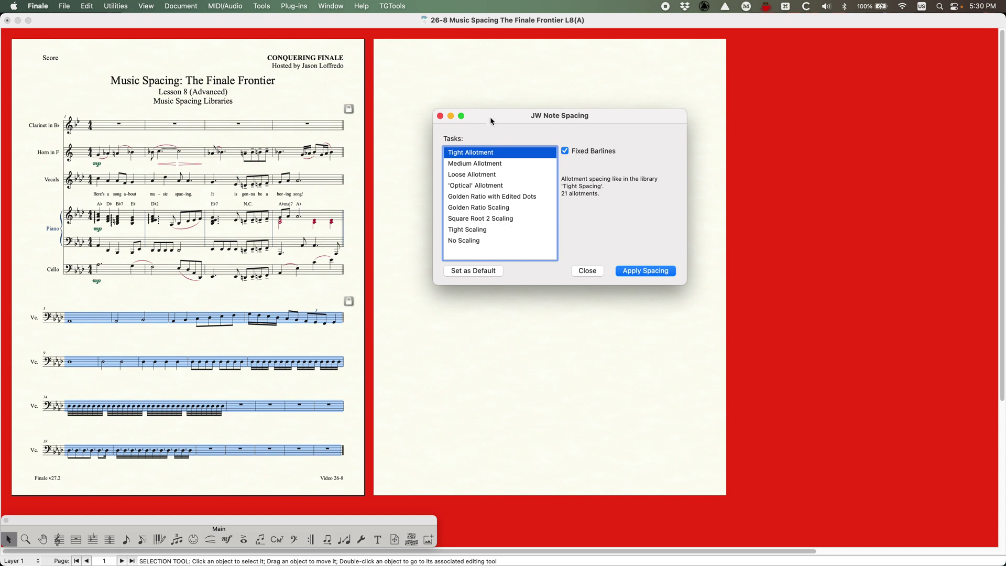
pyautogui.moveTo(488, 115); pyautogui.dragTo(477, 109)
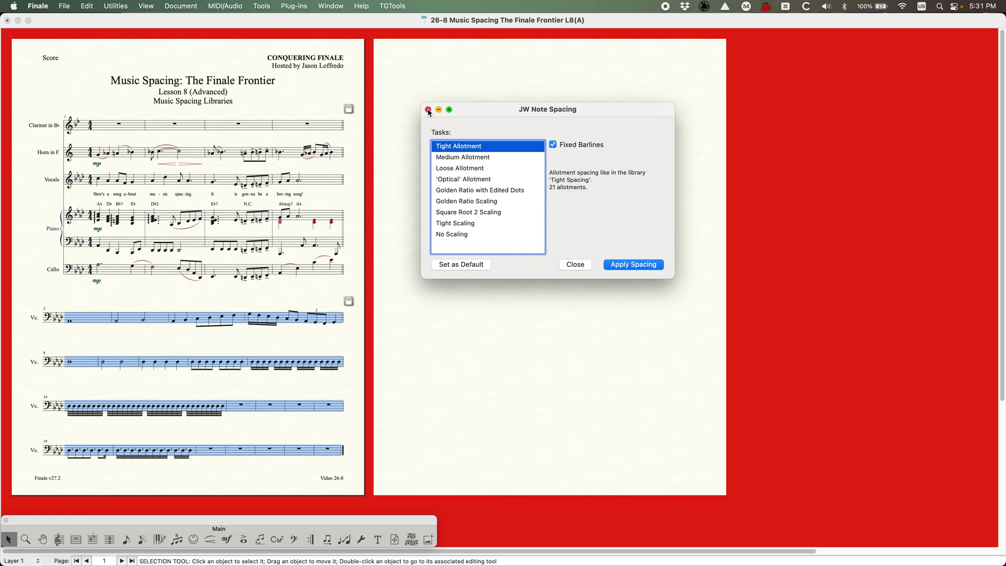
pyautogui.click(576, 264)
# - Deselect the cello staves by clicking an empty area of the score
pyautogui.click(117, 60)
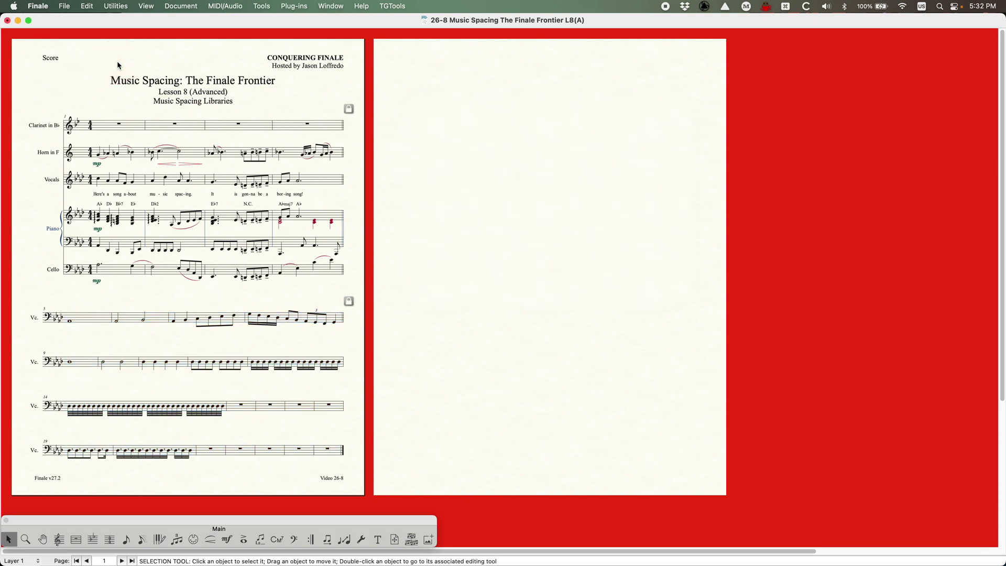